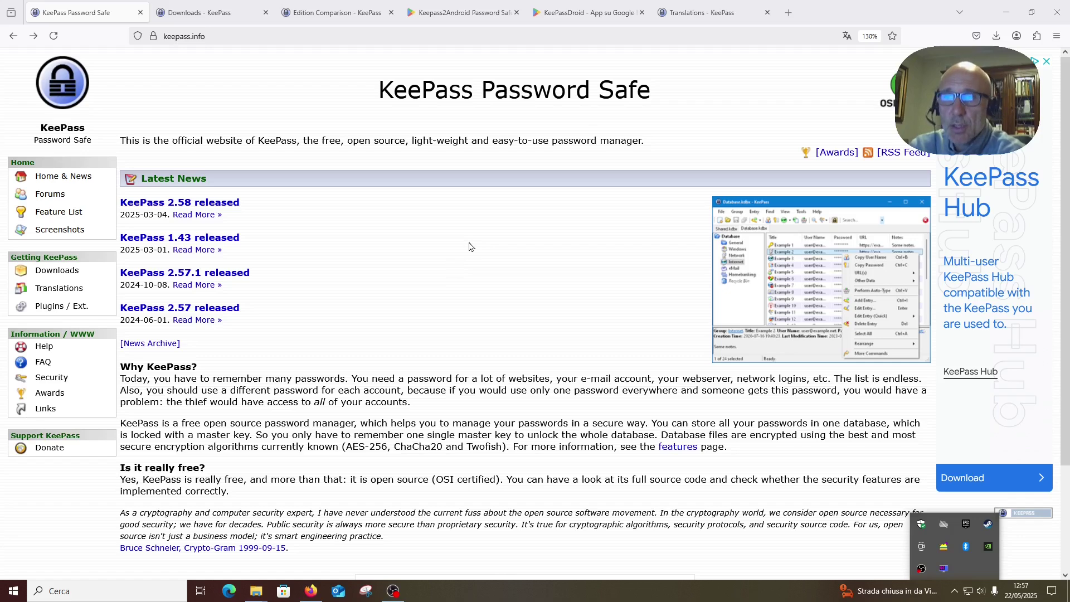
- Open the keepass.info Downloads page and scroll through the 1.43 downloads and contributed ports
{"action": "scroll", "coordinate": [443, 259], "scroll_direction": "down", "scroll_amount": 3}
{"action": "scroll", "coordinate": [440, 248], "scroll_direction": "up", "scroll_amount": 3}
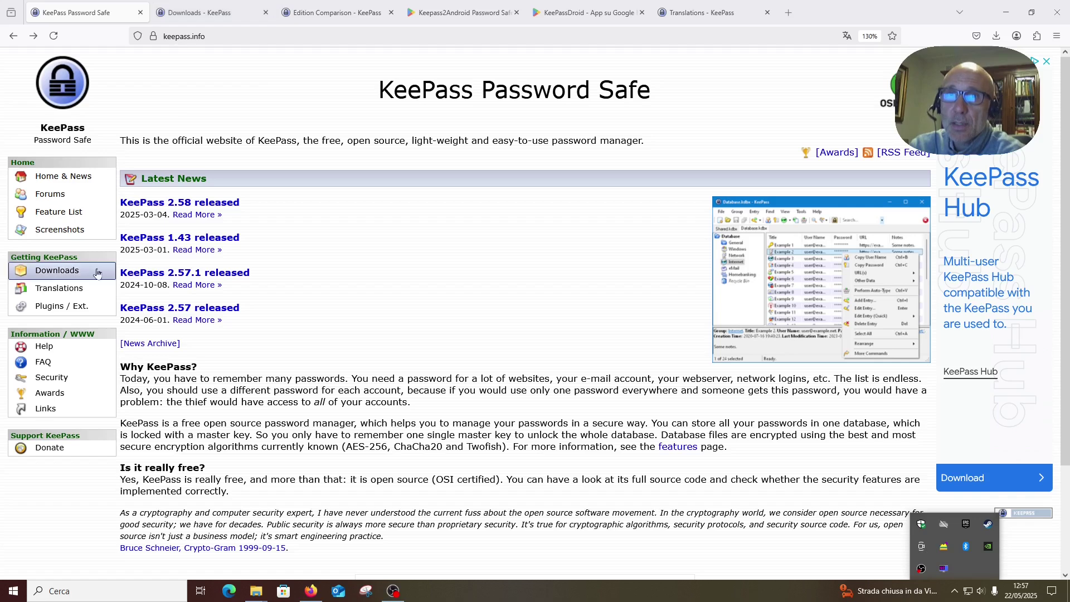
{"action": "left_click", "coordinate": [56, 271]}
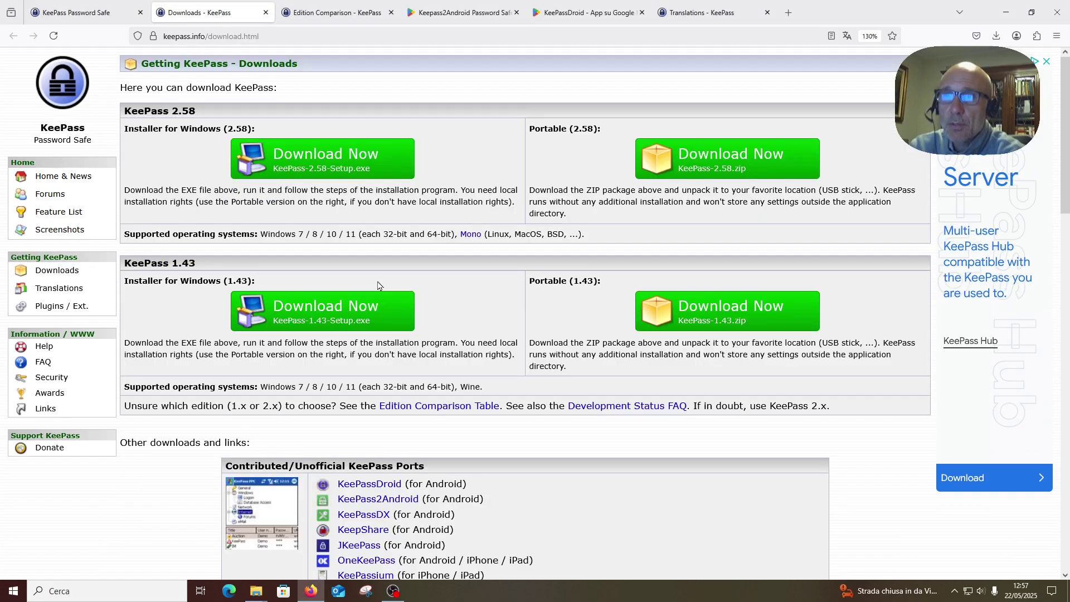
{"action": "scroll", "coordinate": [382, 279], "scroll_direction": "down", "scroll_amount": 2}
{"action": "scroll", "coordinate": [379, 273], "scroll_direction": "up", "scroll_amount": 2}
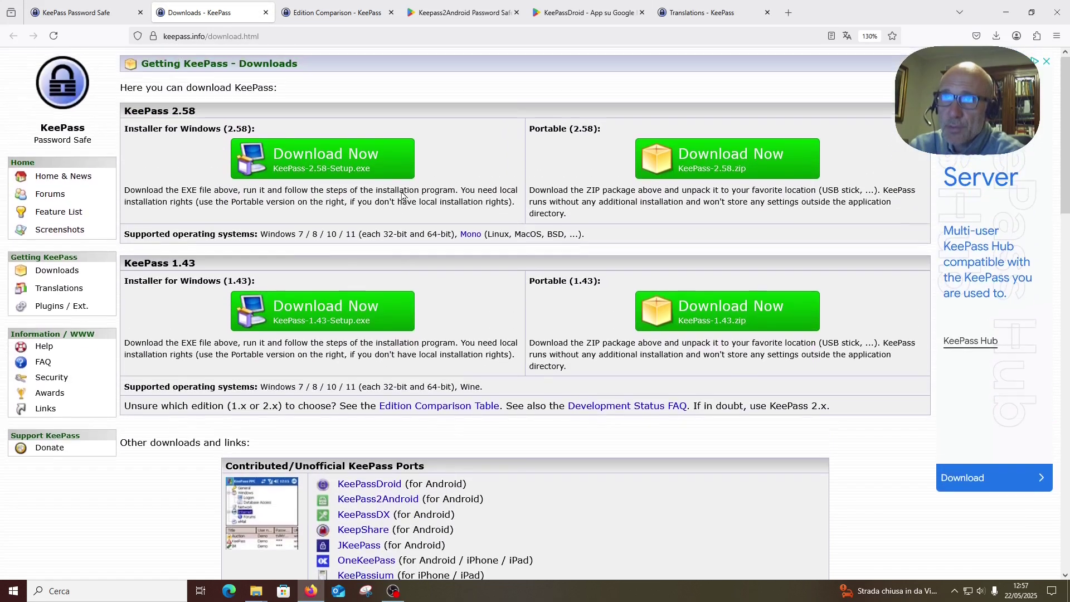
{"action": "scroll", "coordinate": [420, 340], "scroll_direction": "down", "scroll_amount": 6}
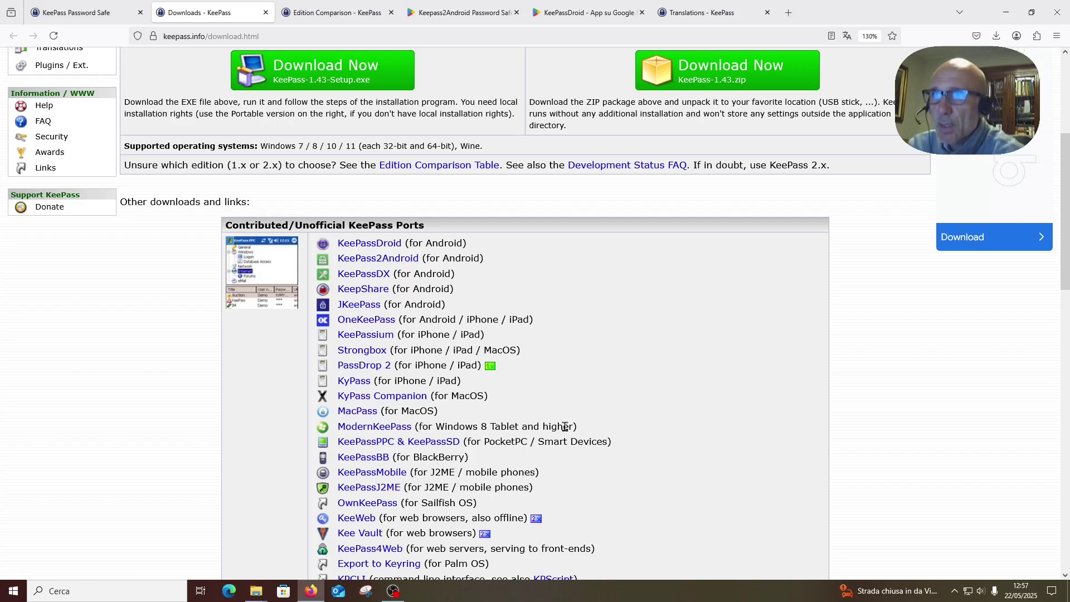
{"action": "scroll", "coordinate": [565, 427], "scroll_direction": "up", "scroll_amount": 5}
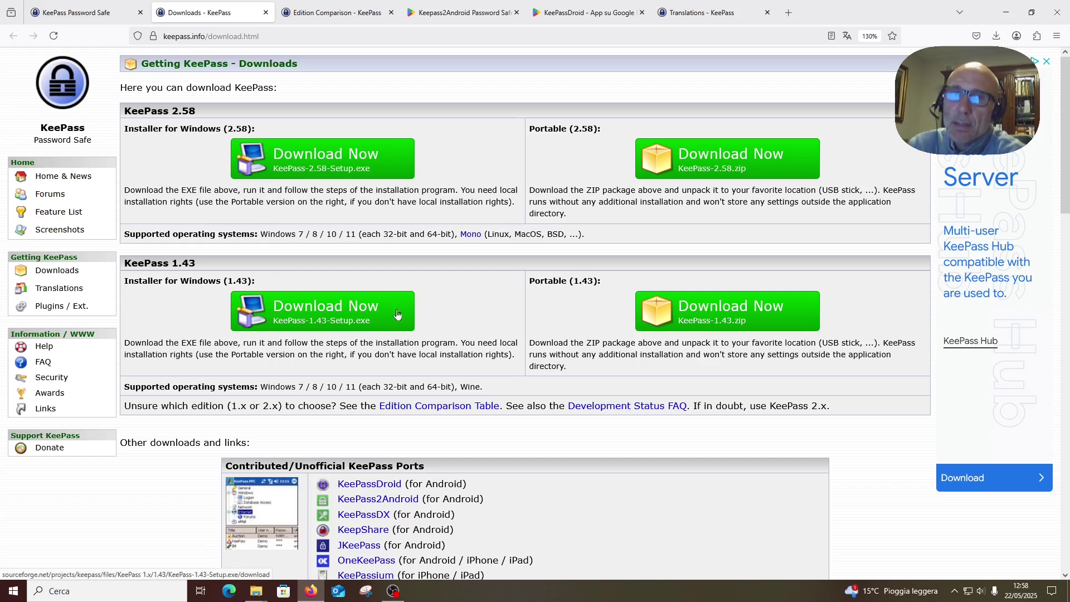
{"action": "left_click", "coordinate": [337, 14]}
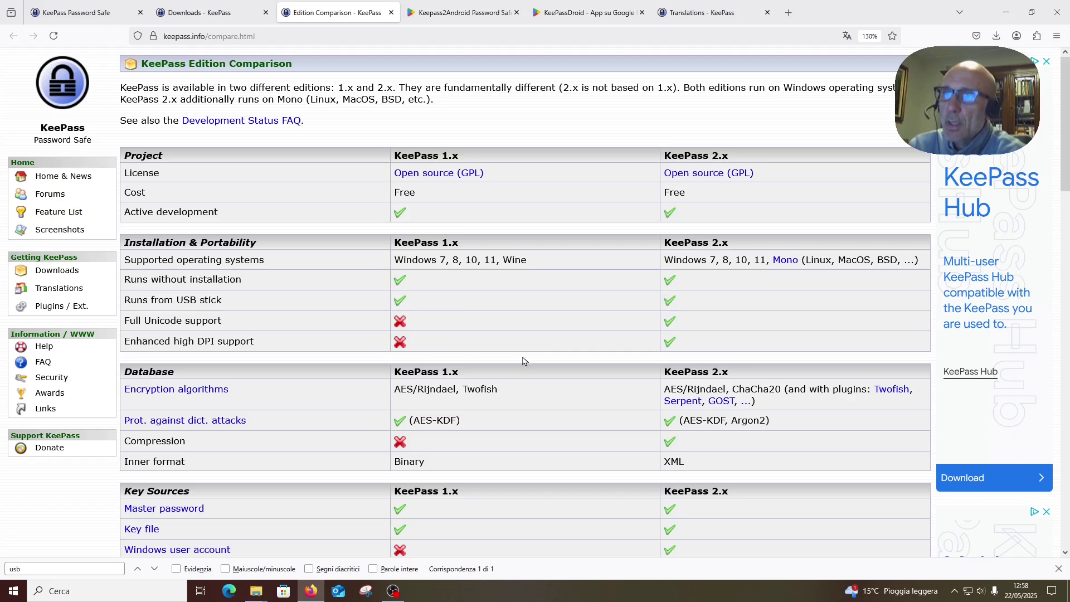
{"action": "scroll", "coordinate": [525, 333], "scroll_direction": "down", "scroll_amount": 2}
{"action": "scroll", "coordinate": [525, 332], "scroll_direction": "down", "scroll_amount": 4}
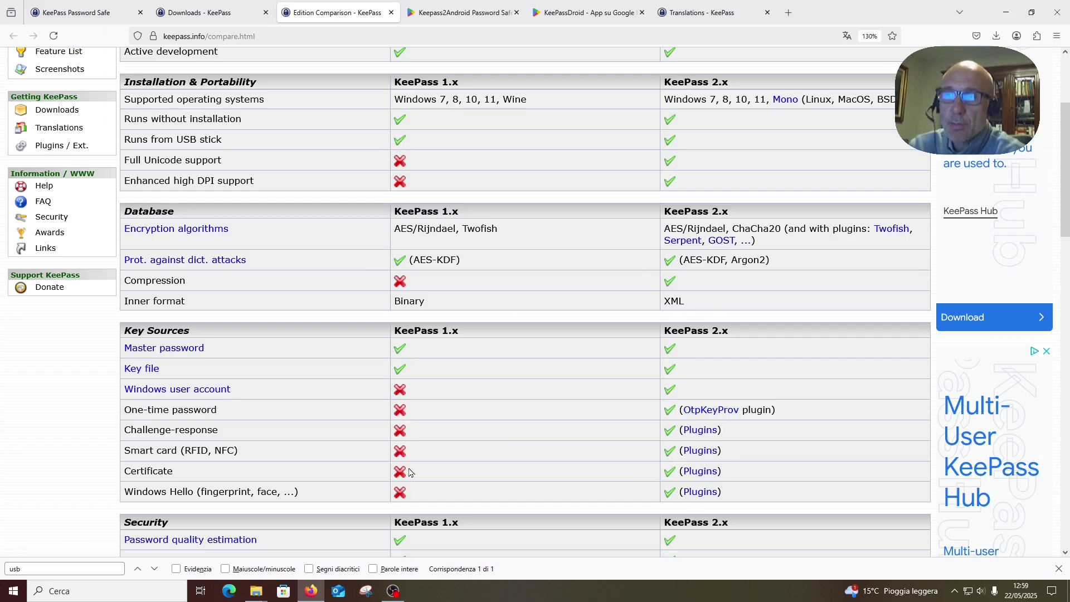
{"action": "scroll", "coordinate": [470, 455], "scroll_direction": "down", "scroll_amount": 3}
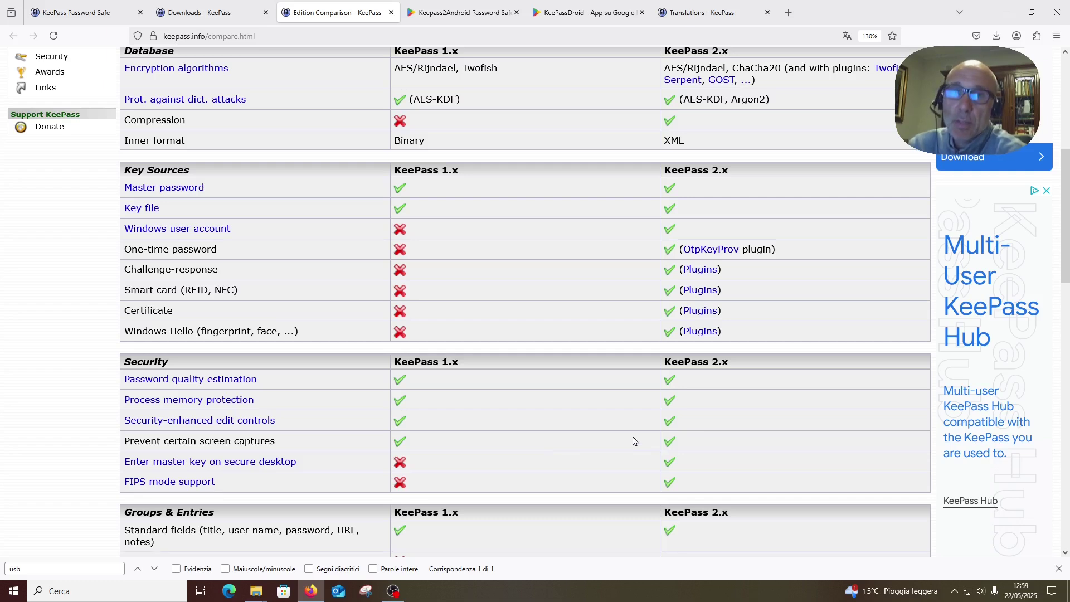
{"action": "scroll", "coordinate": [634, 441], "scroll_direction": "down", "scroll_amount": 3}
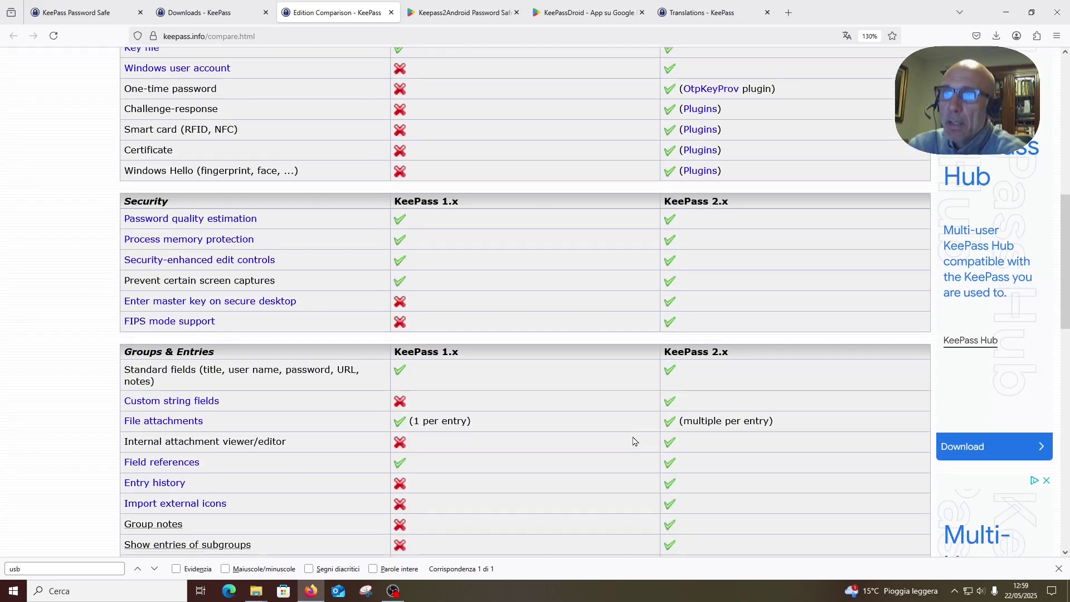
{"action": "scroll", "coordinate": [674, 463], "scroll_direction": "down", "scroll_amount": 3}
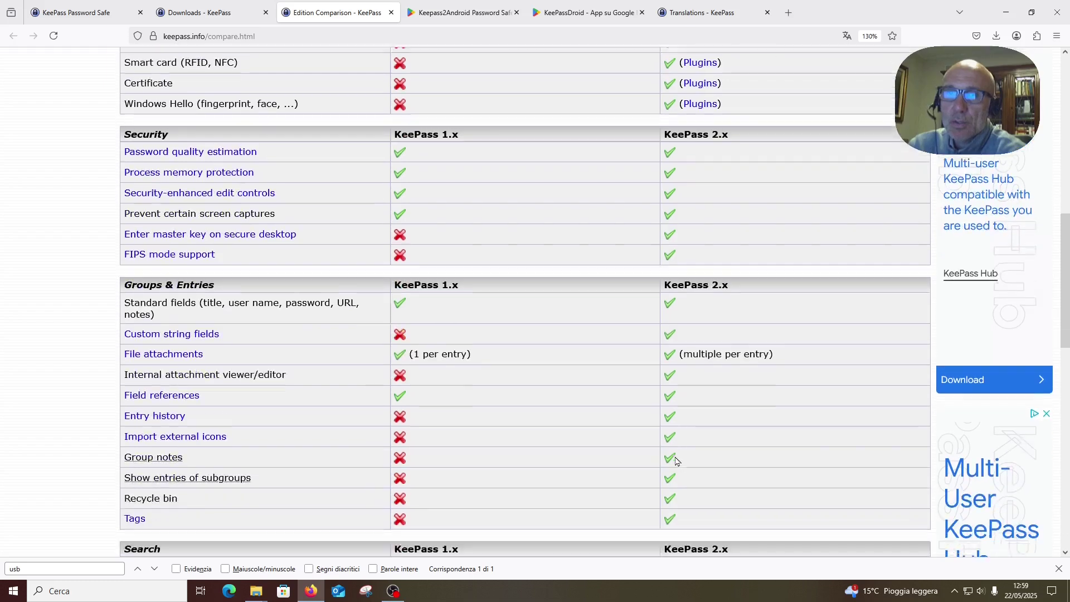
{"action": "scroll", "coordinate": [675, 457], "scroll_direction": "down", "scroll_amount": 2}
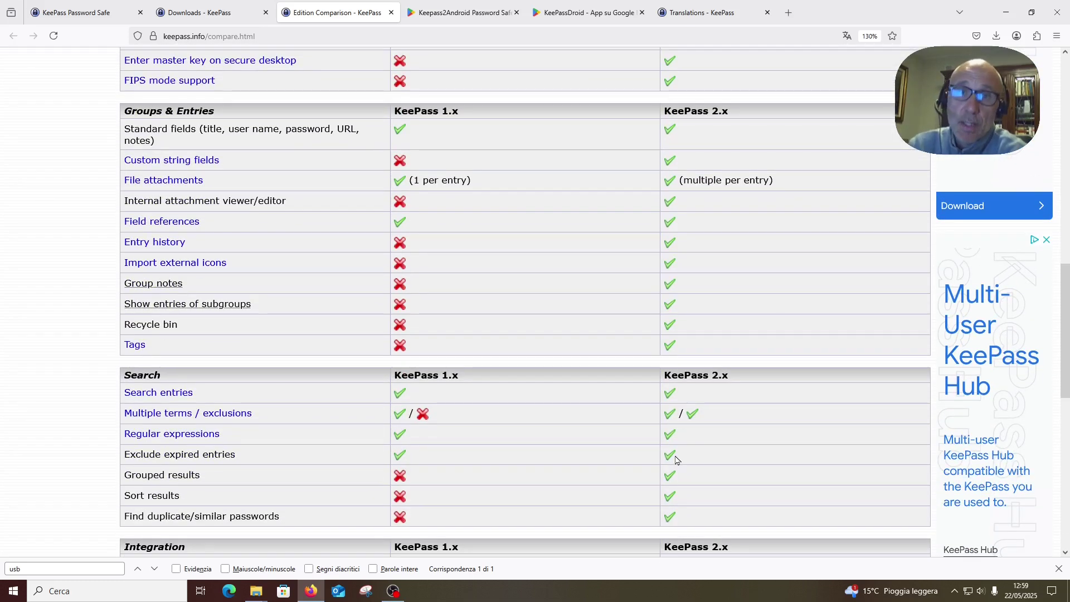
{"action": "scroll", "coordinate": [676, 459], "scroll_direction": "down", "scroll_amount": 3}
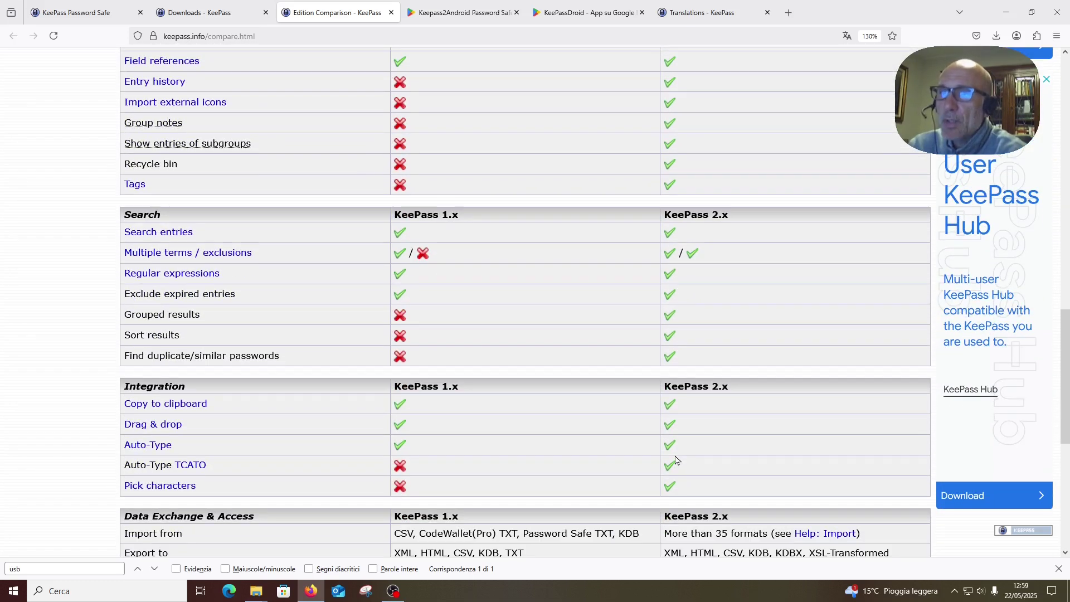
{"action": "scroll", "coordinate": [685, 478], "scroll_direction": "up", "scroll_amount": 10}
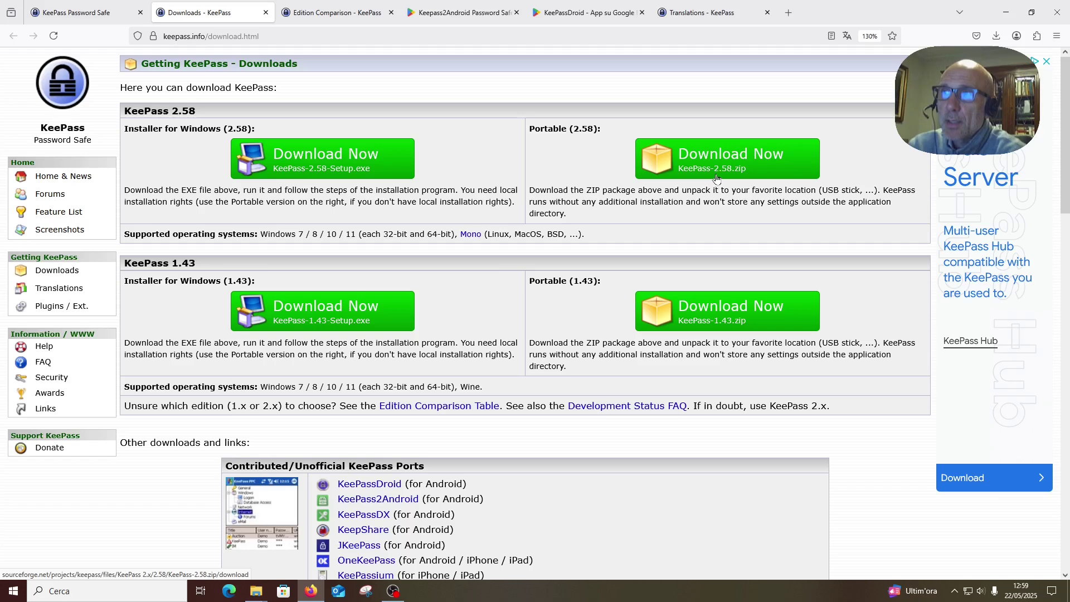
- Scan KeePass-2.58.zip in the Keepass folder with Microsoft Defender
{"action": "mouse_move", "coordinate": [257, 596]}
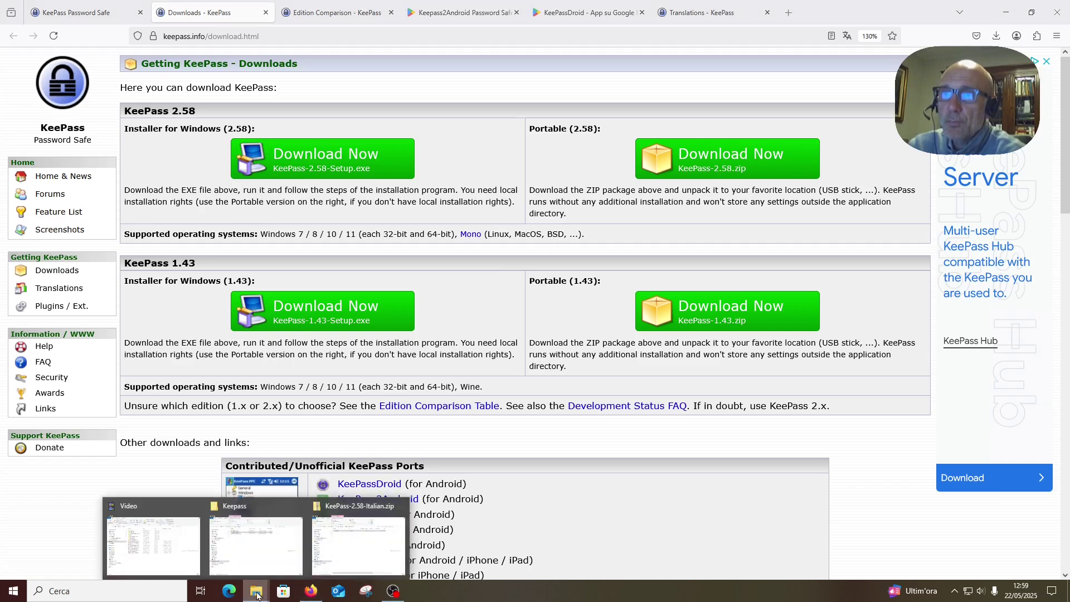
{"action": "left_click", "coordinate": [282, 561]}
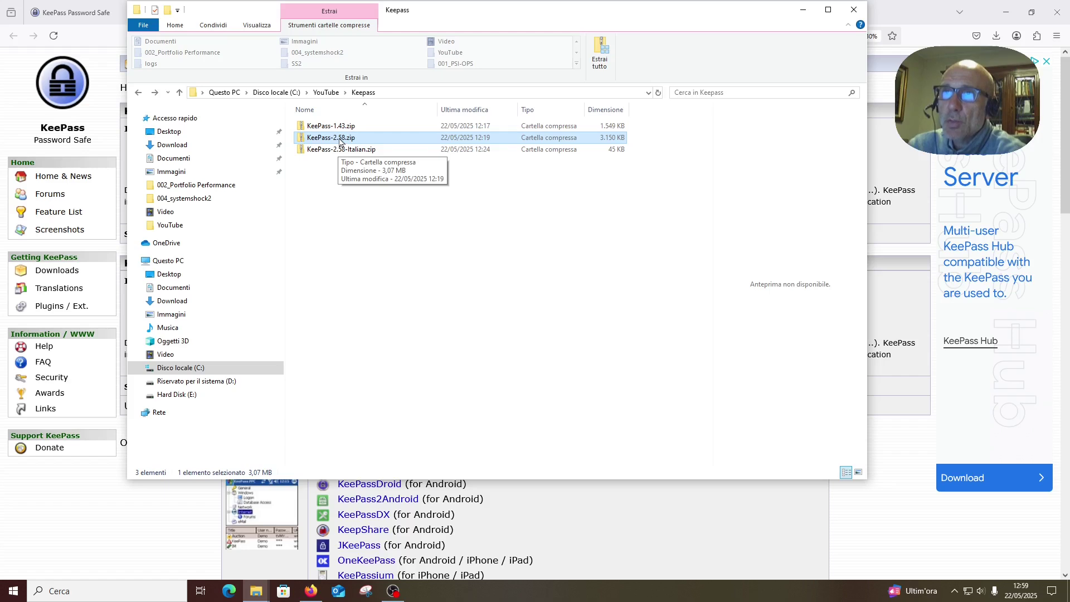
{"action": "right_click", "coordinate": [341, 141]}
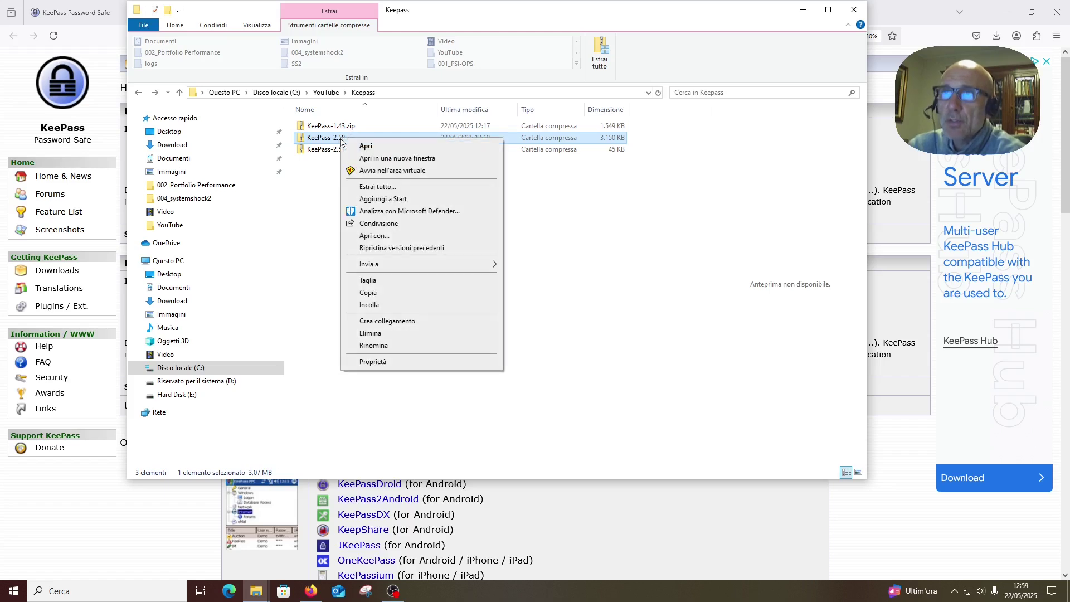
{"action": "left_click", "coordinate": [380, 211]}
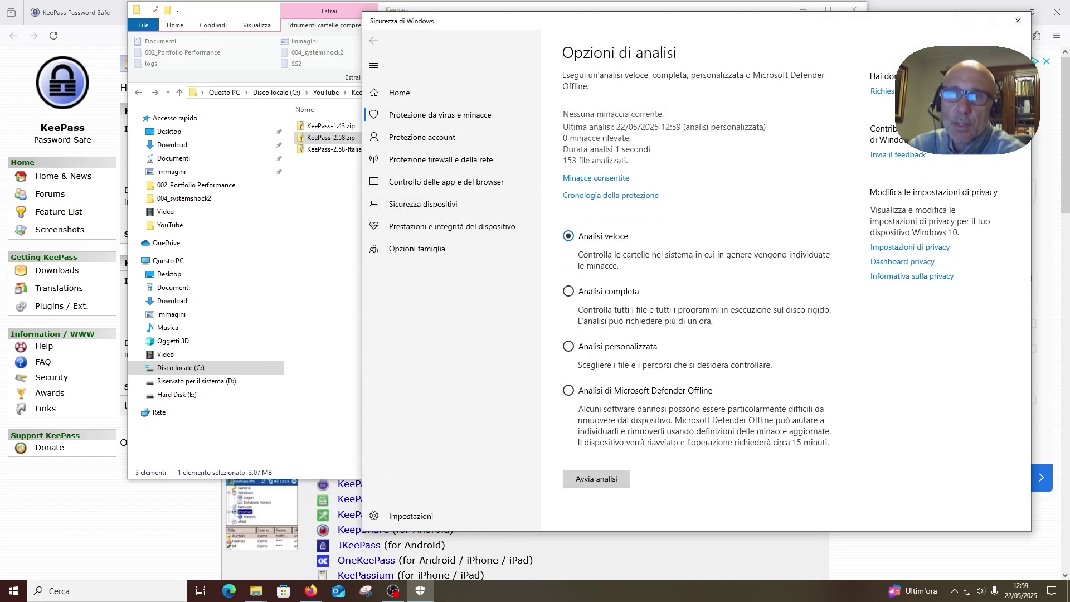
{"action": "left_click", "coordinate": [1018, 21]}
- Extract all of KeePass-2.58.zip into a KeePass-2.58 folder
{"action": "right_click", "coordinate": [344, 141]}
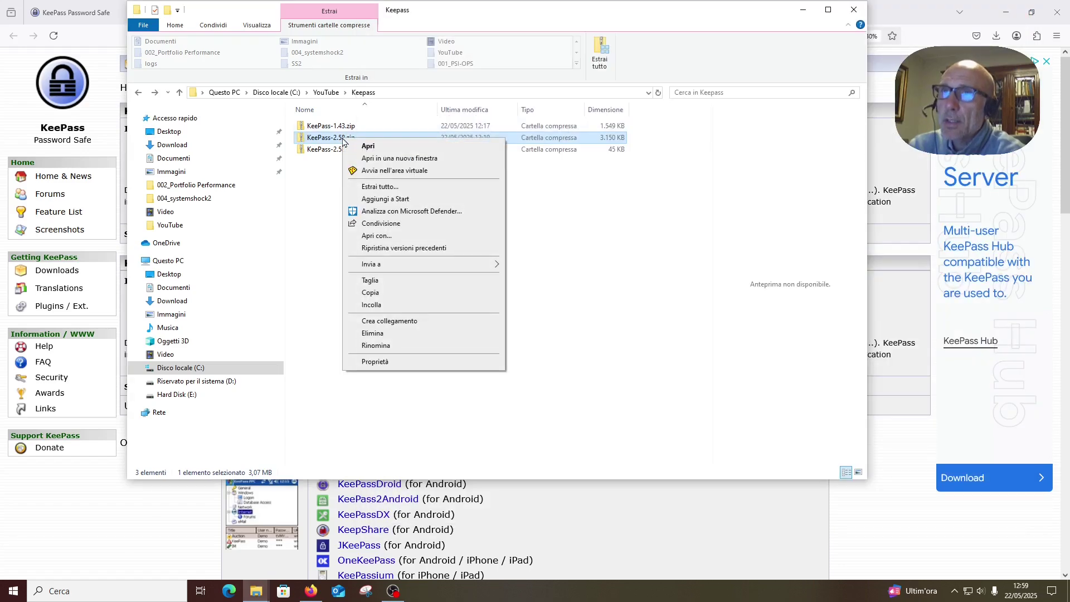
{"action": "left_click", "coordinate": [384, 169]}
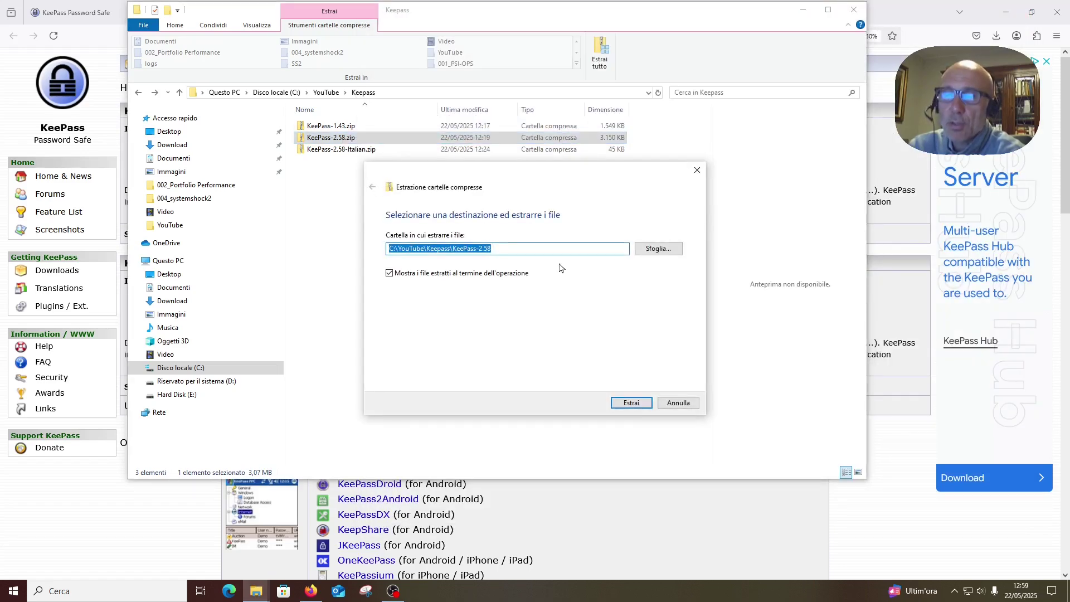
{"action": "left_click", "coordinate": [627, 403]}
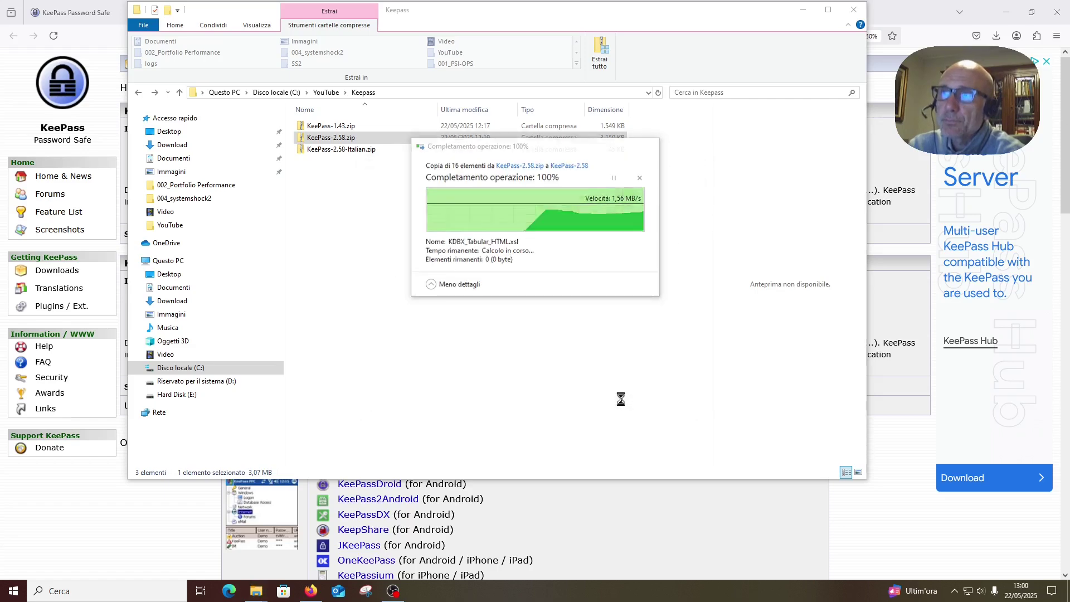
{"action": "left_click_drag", "start_coordinate": [886, 114], "coordinate": [851, 84]}
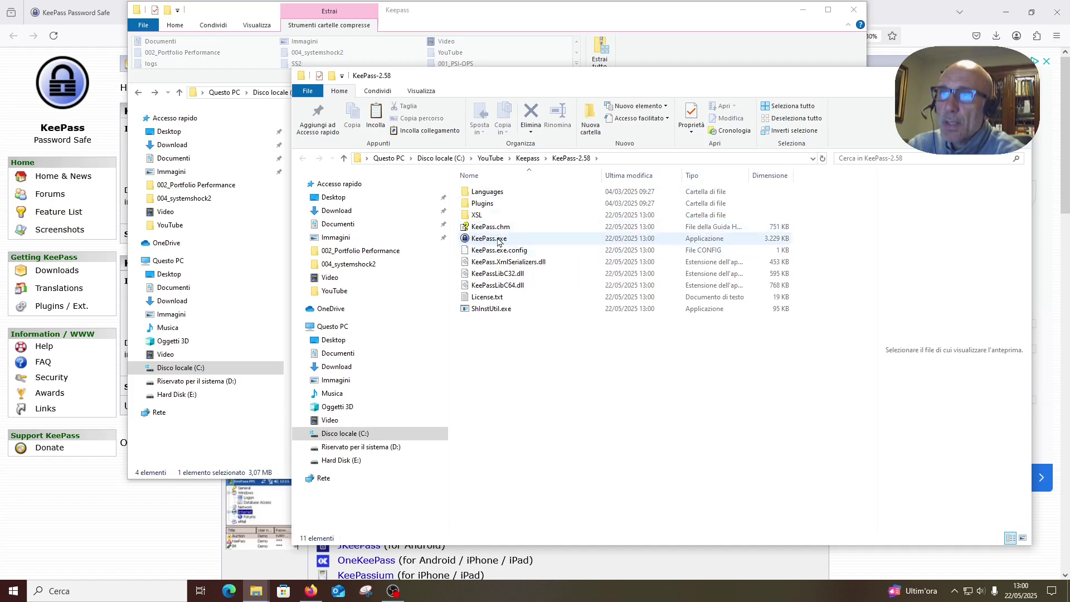
- Launch KeePass.exe with automatic update checks enabled, look through the File and View menus, then close it
{"action": "double_click", "coordinate": [496, 240]}
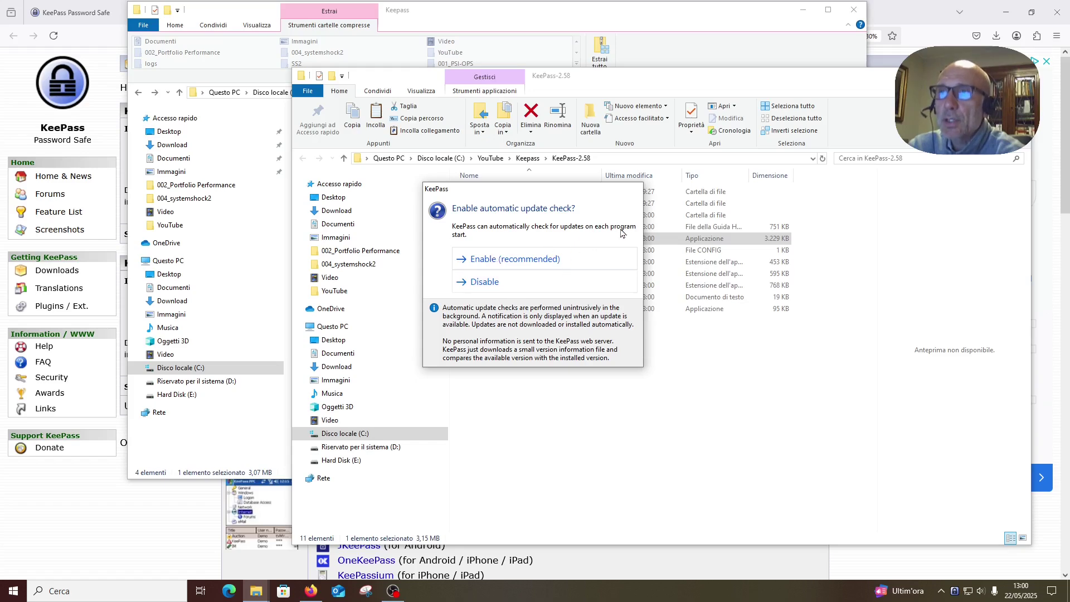
{"action": "left_click", "coordinate": [522, 264]}
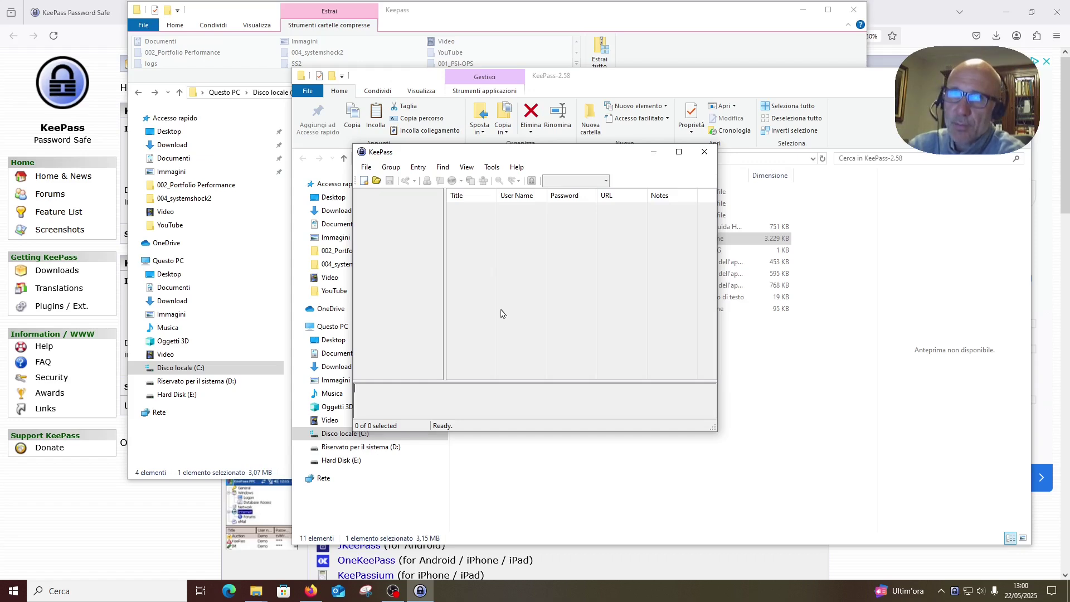
{"action": "left_click", "coordinate": [368, 168]}
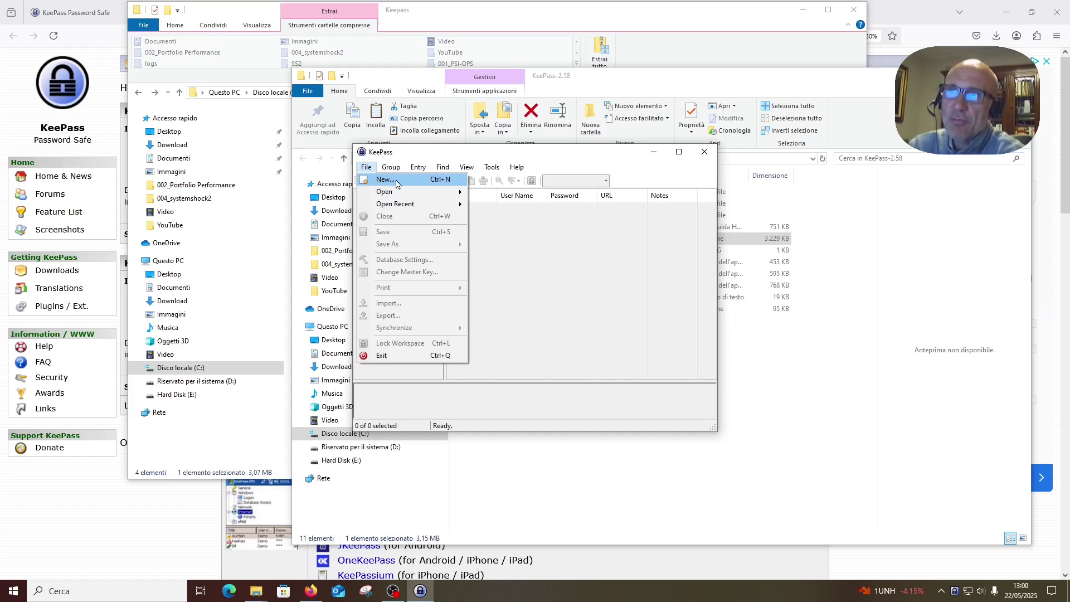
{"action": "left_click", "coordinate": [492, 167]}
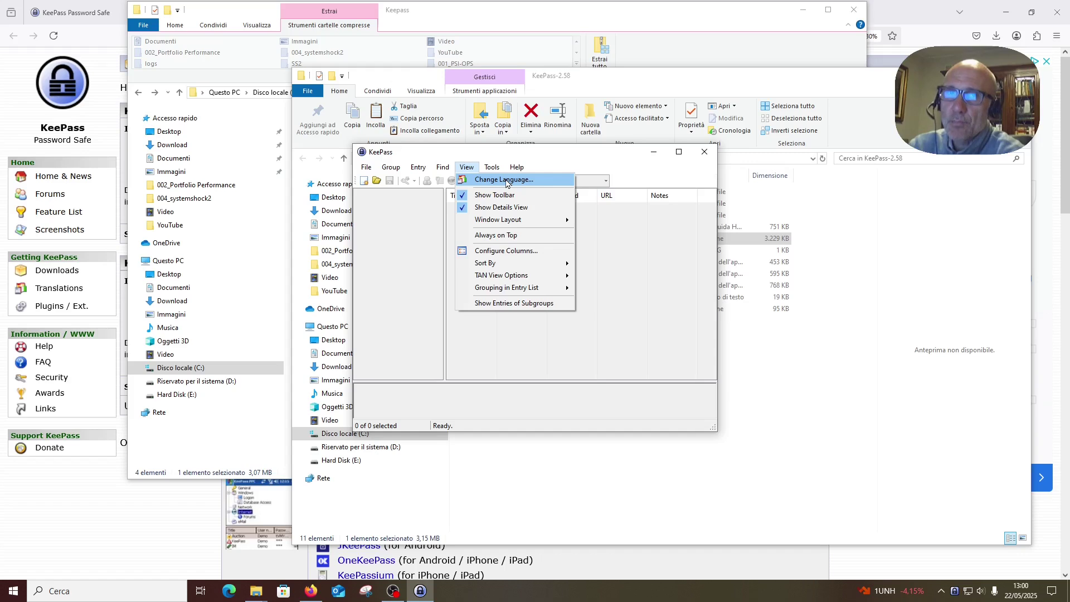
{"action": "left_click", "coordinate": [711, 156]}
{"action": "left_click", "coordinate": [710, 156]}
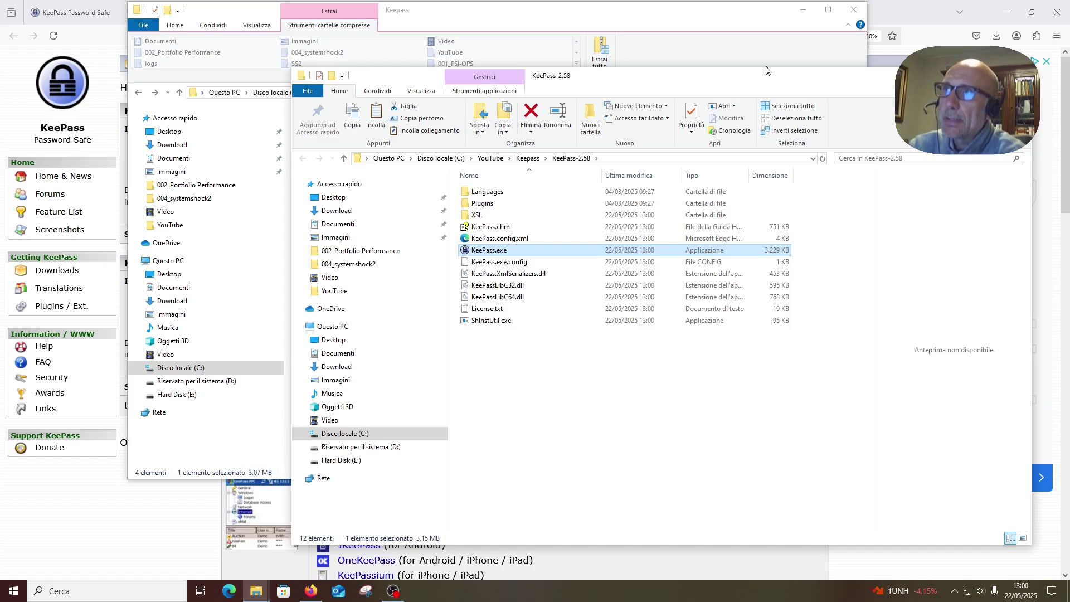
- Check the empty Languages folder, return to KeePass-2.58, and bring up the KeePass Downloads page
{"action": "double_click", "coordinate": [486, 196]}
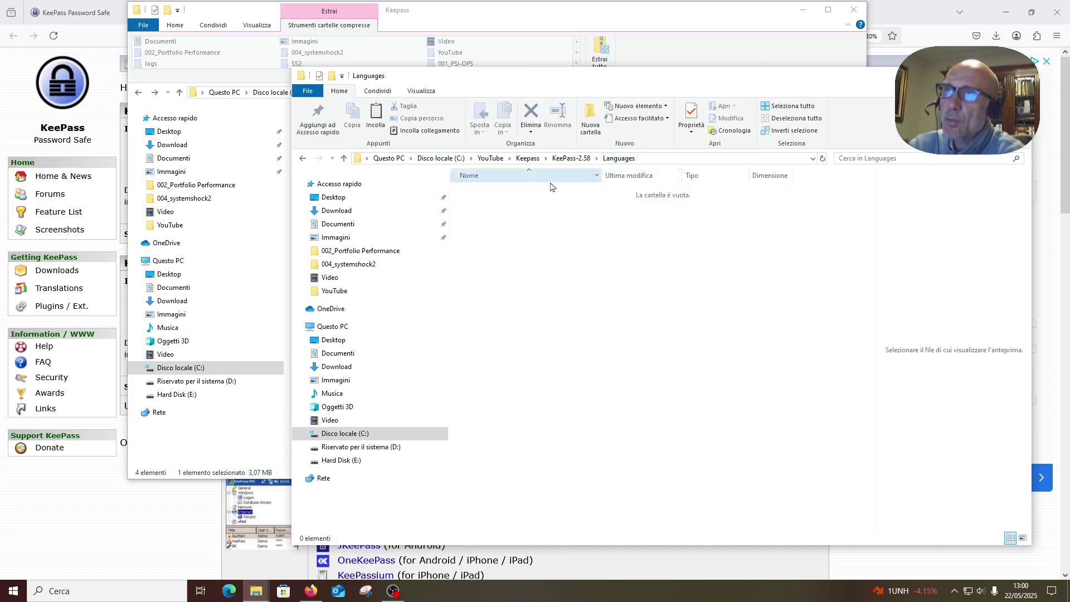
{"action": "left_click", "coordinate": [302, 158]}
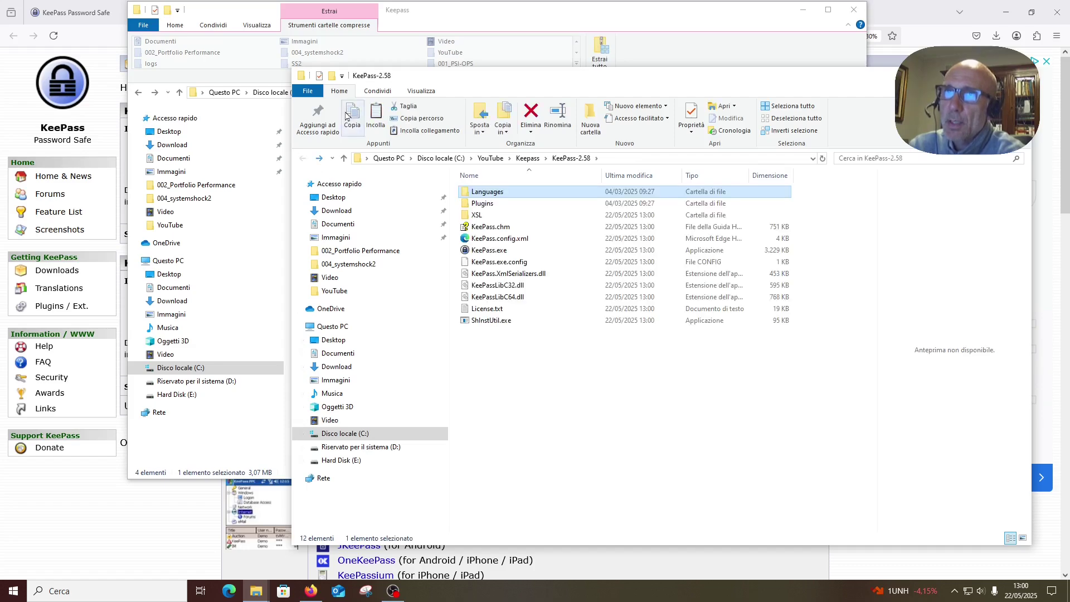
{"action": "left_click", "coordinate": [92, 45]}
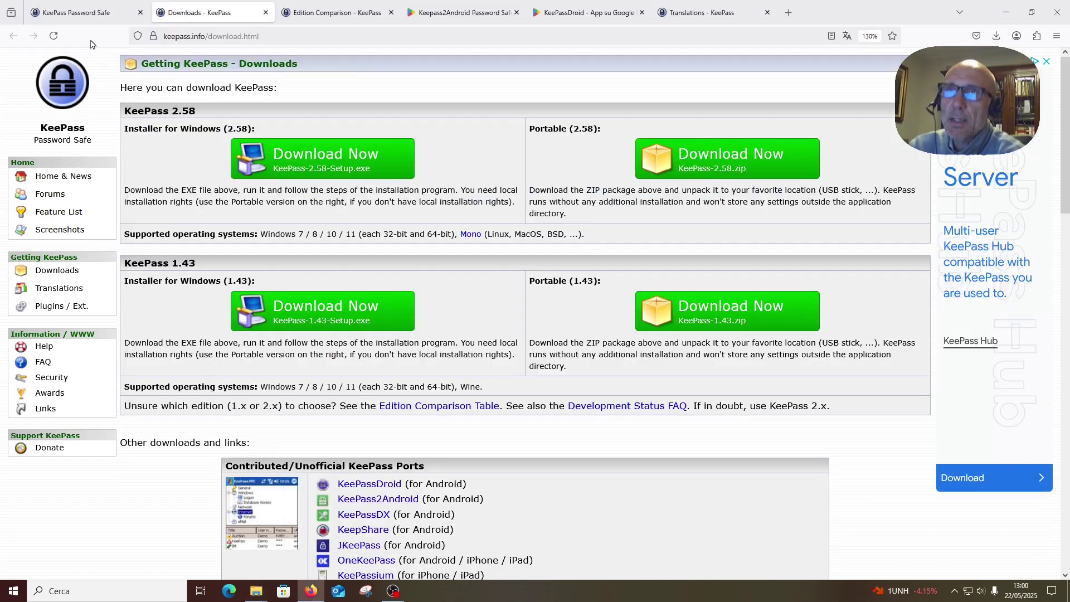
- Open the keepass.info Translations page and scroll the table to the Italian row
{"action": "left_click", "coordinate": [67, 289]}
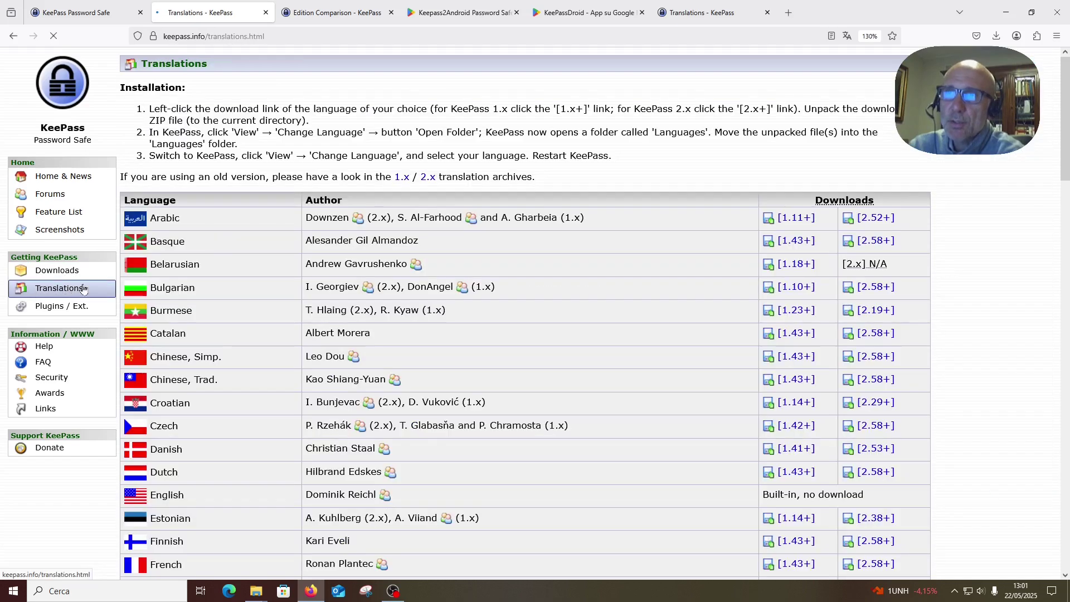
{"action": "scroll", "coordinate": [407, 305], "scroll_direction": "down", "scroll_amount": 10}
{"action": "scroll", "coordinate": [411, 302], "scroll_direction": "down", "scroll_amount": 6}
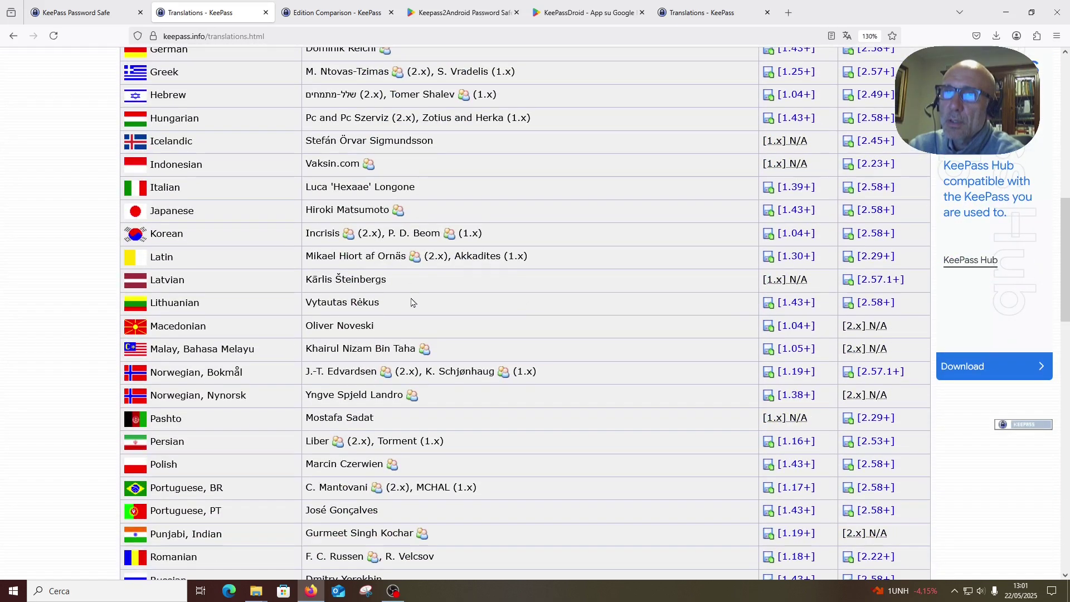
{"action": "scroll", "coordinate": [411, 302], "scroll_direction": "up", "scroll_amount": 4}
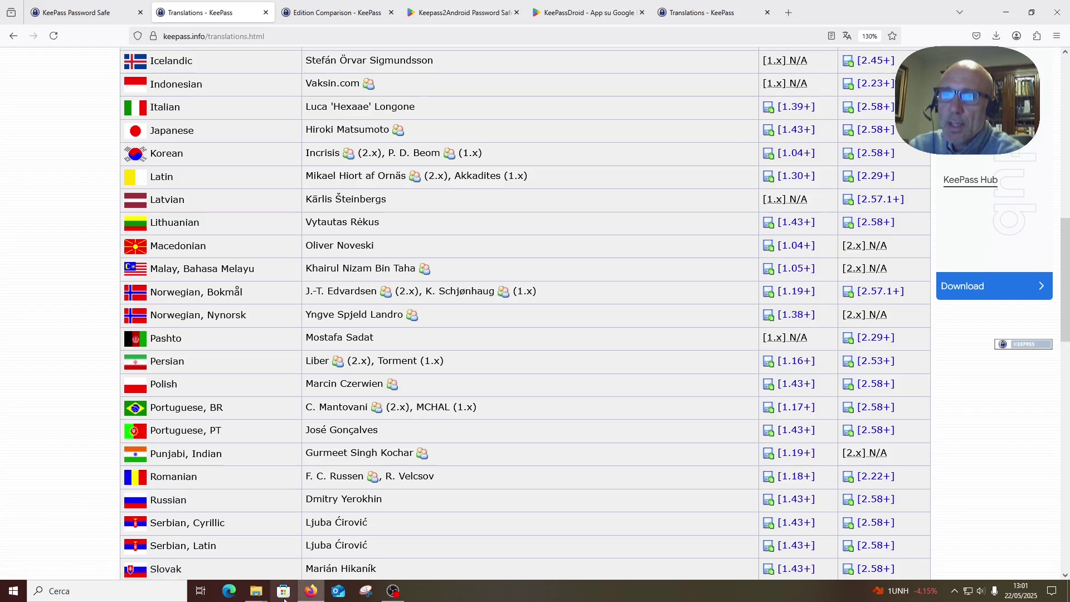
- Open KeePass-2.58-Italian.zip in a new window beside the Keepass folder
{"action": "mouse_move", "coordinate": [260, 598]}
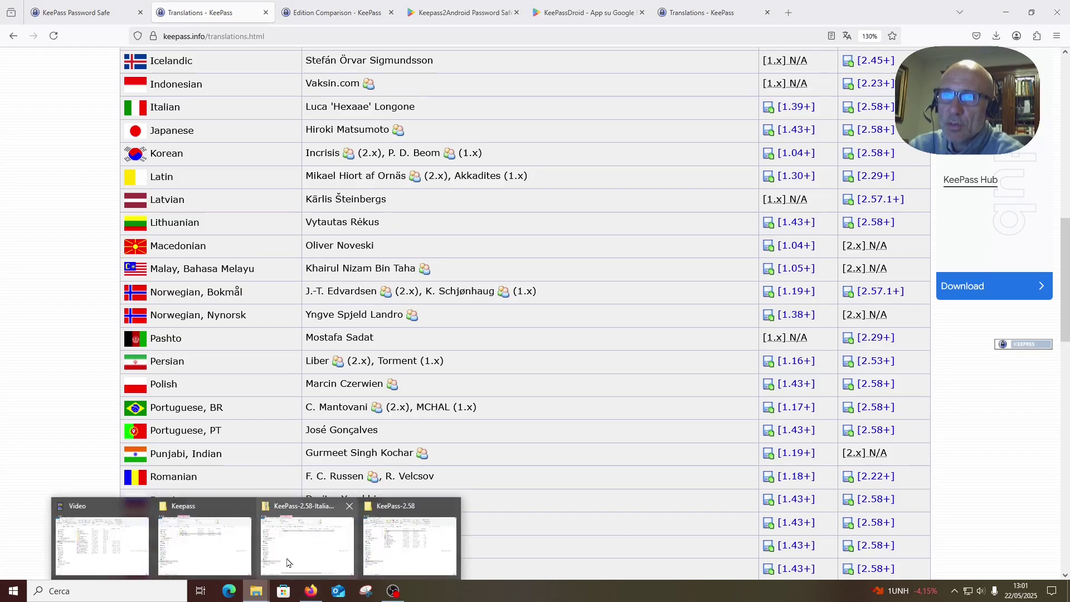
{"action": "left_click", "coordinate": [229, 549]}
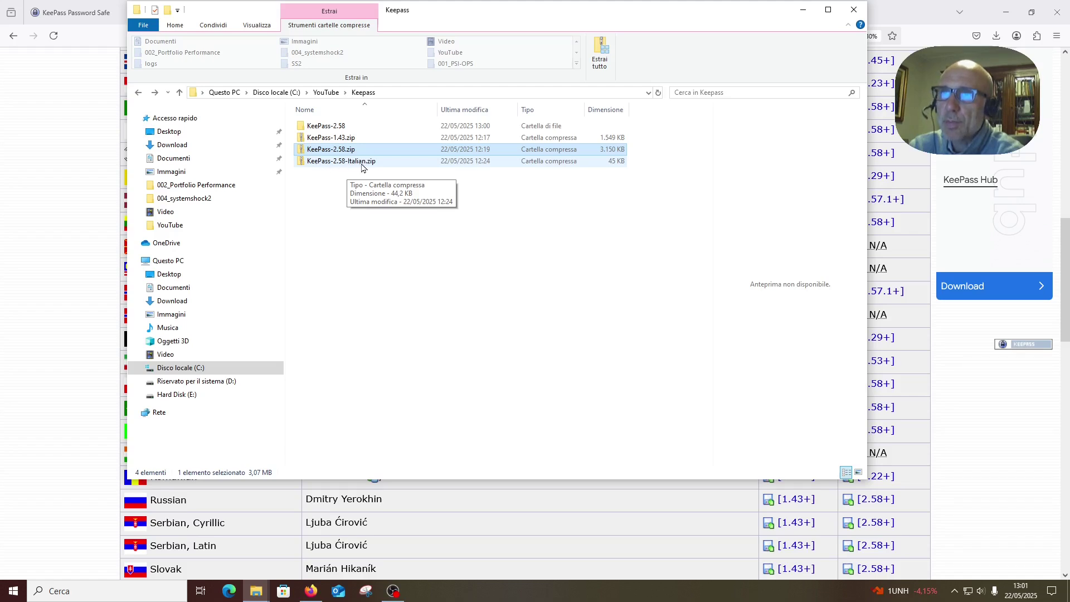
{"action": "right_click", "coordinate": [362, 163]}
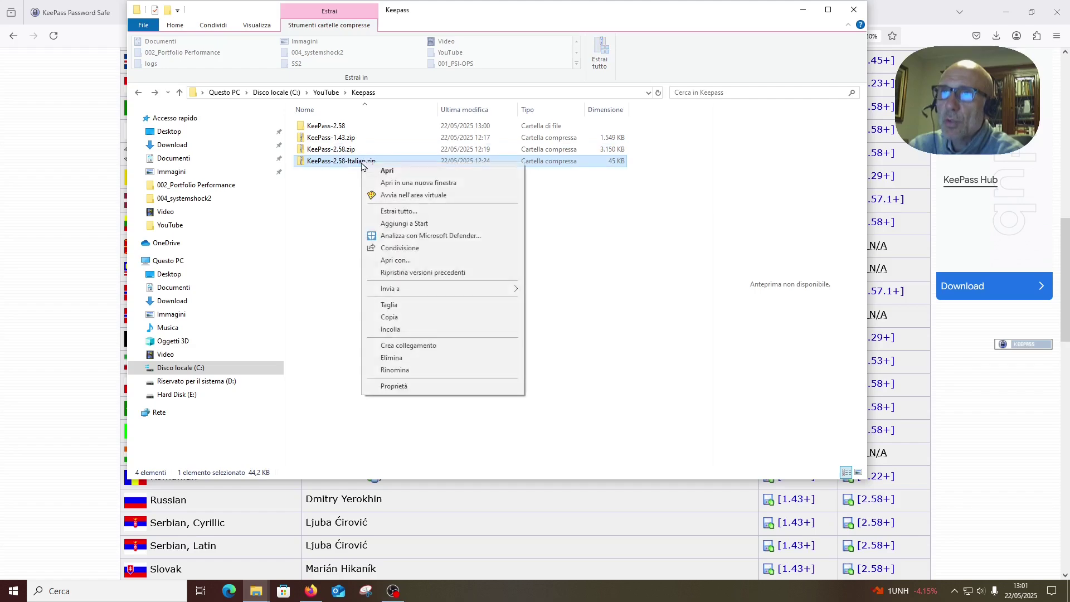
{"action": "left_click", "coordinate": [419, 184]}
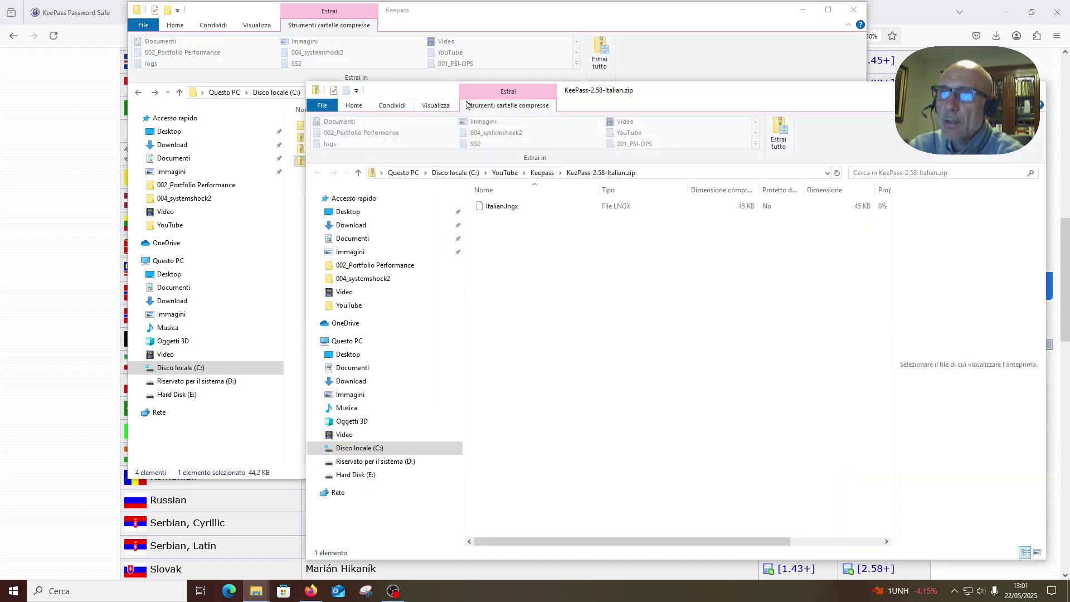
{"action": "left_click_drag", "start_coordinate": [674, 99], "coordinate": [778, 96]}
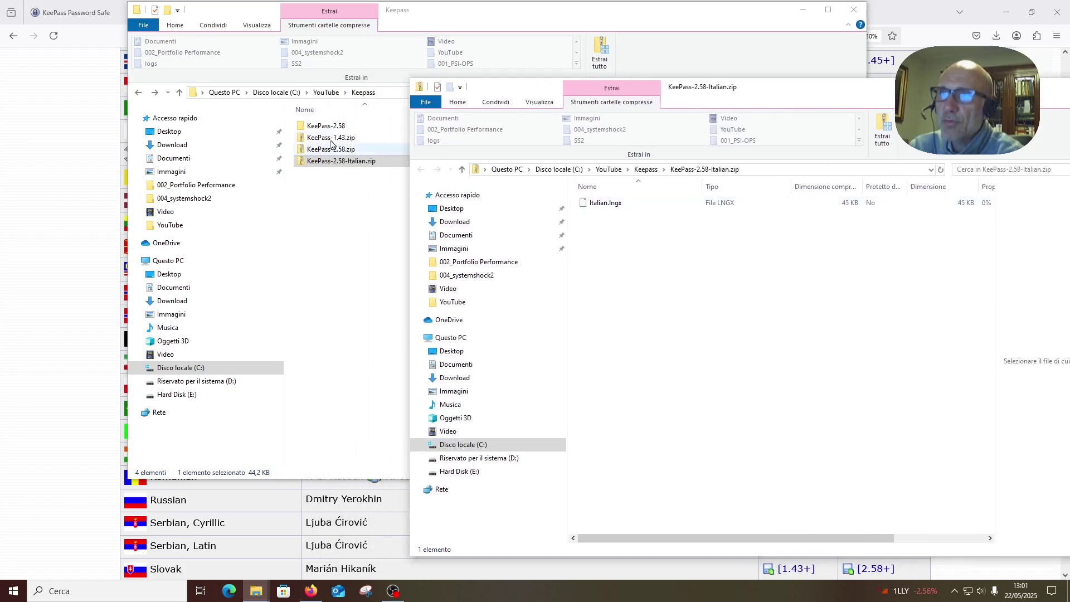
- Copy Italian.lngx from the zip into KeePass-2.58\Languages, then go back to KeePass-2.58
{"action": "double_click", "coordinate": [320, 127]}
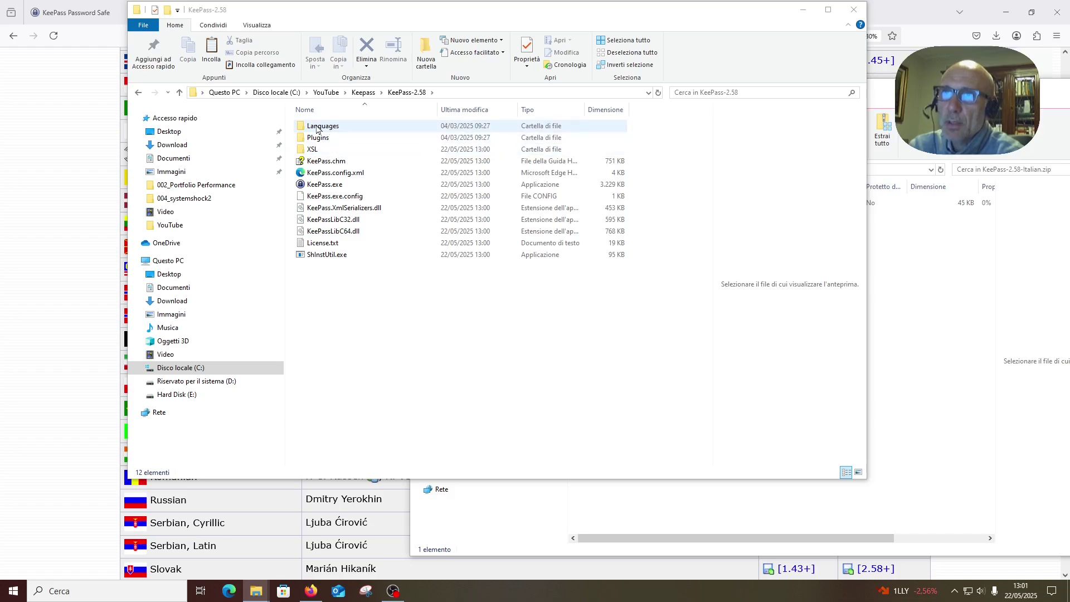
{"action": "double_click", "coordinate": [314, 126]}
{"action": "left_click", "coordinate": [910, 275]}
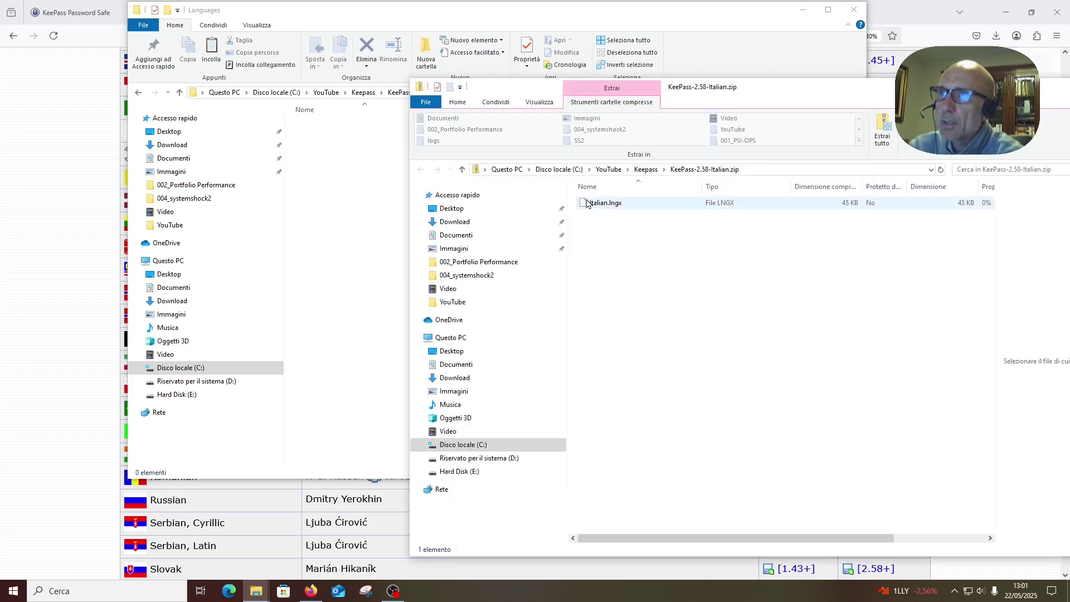
{"action": "left_click_drag", "start_coordinate": [593, 204], "coordinate": [353, 210]}
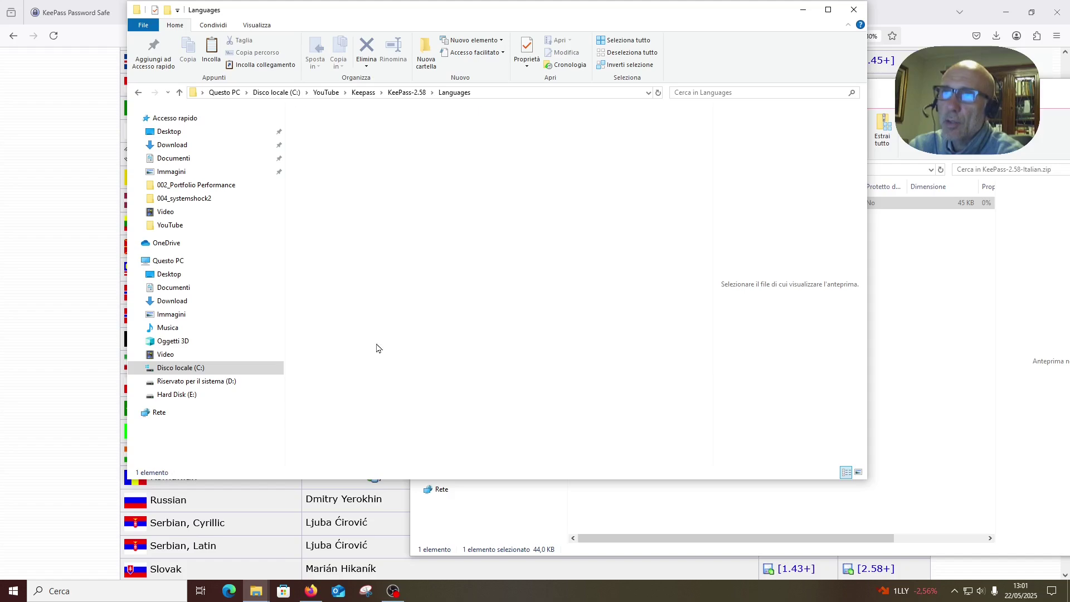
{"action": "left_click", "coordinate": [136, 94]}
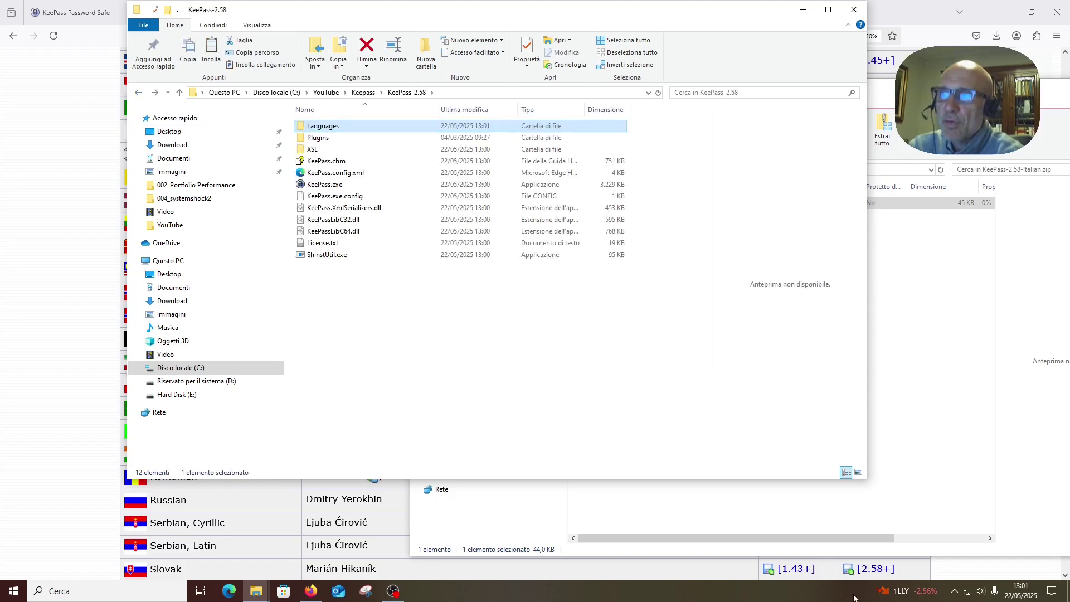
- Launch KeePass, pick Italian (Italiano) under View > Change Language, and confirm the restart
{"action": "double_click", "coordinate": [319, 186]}
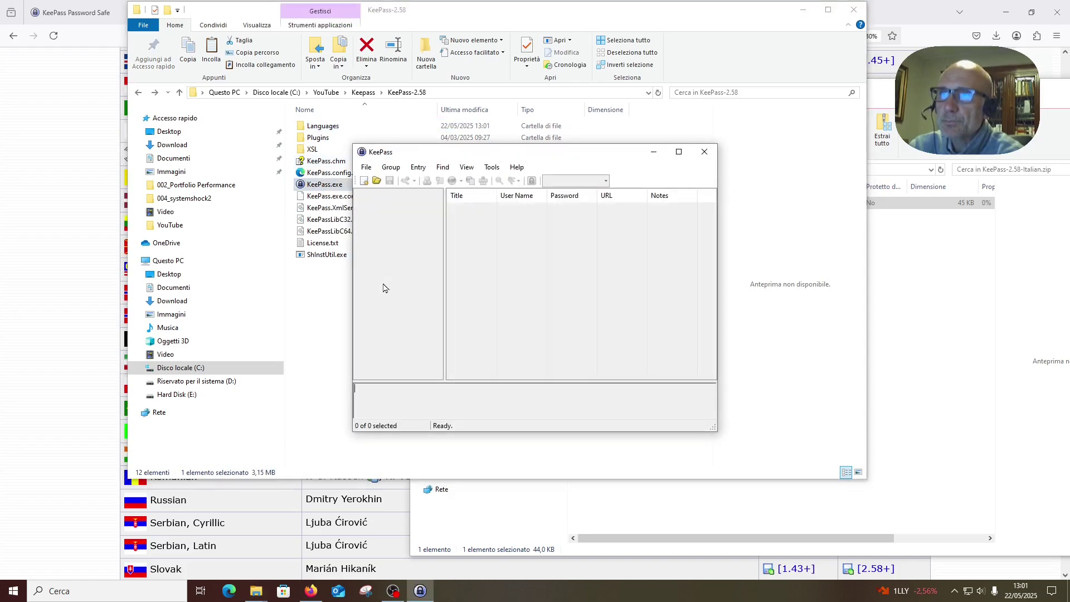
{"action": "left_click", "coordinate": [467, 167]}
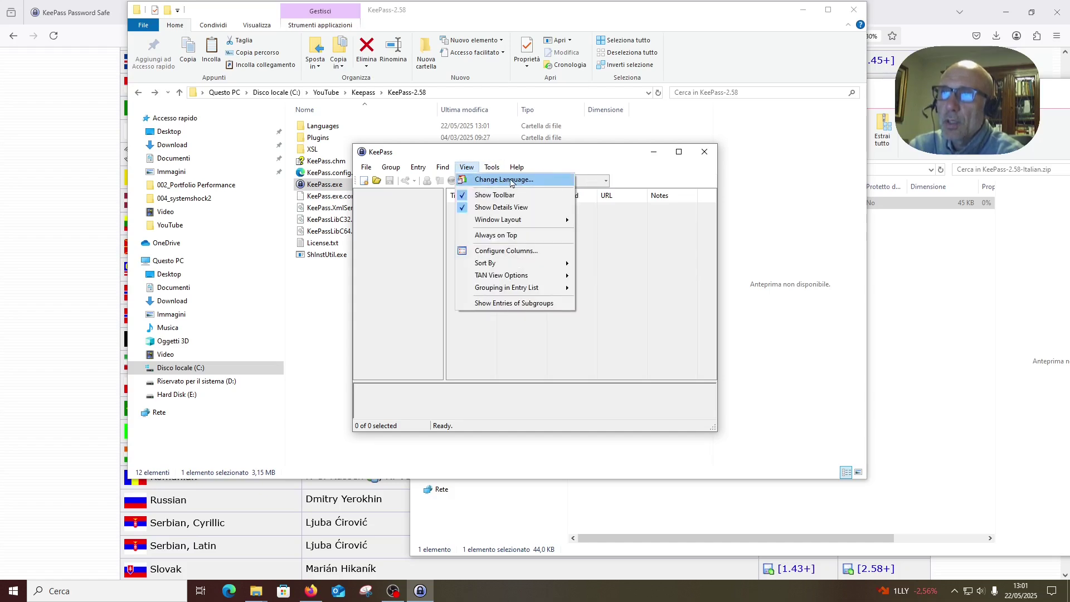
{"action": "left_click", "coordinate": [512, 180]}
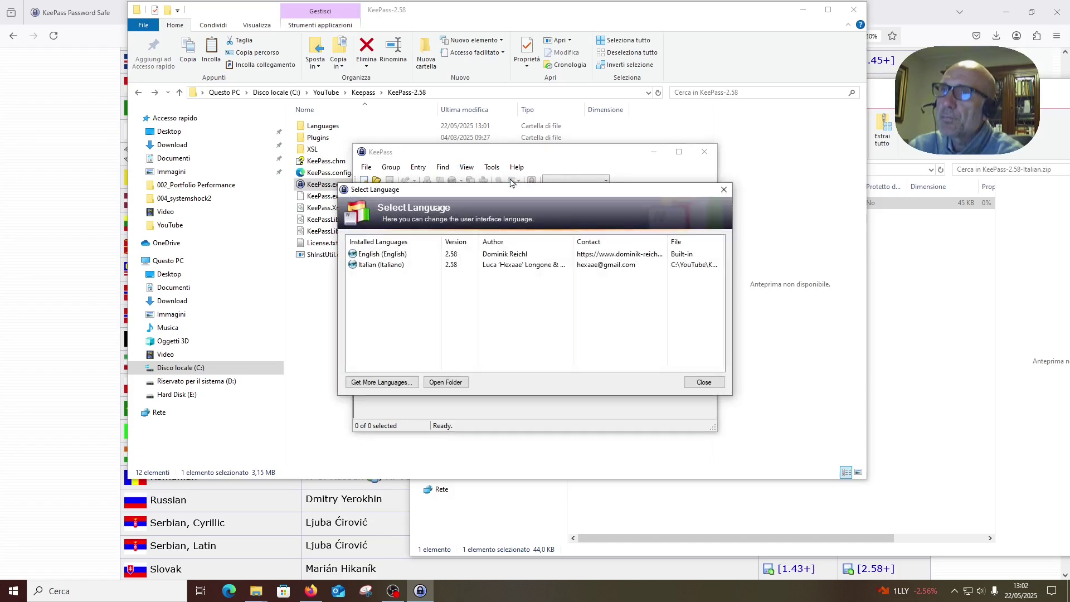
{"action": "double_click", "coordinate": [390, 264]}
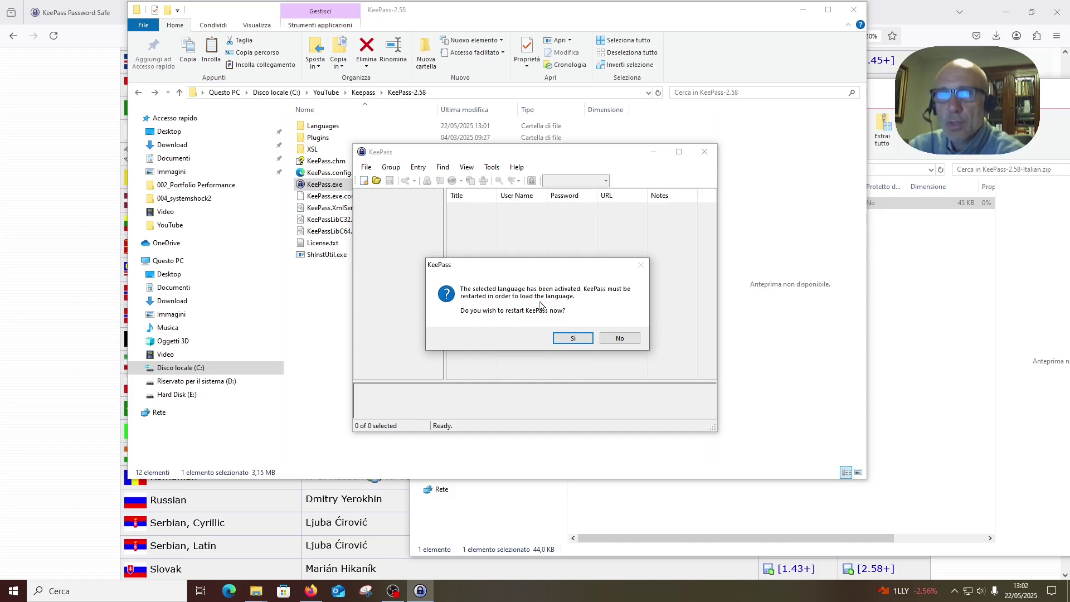
{"action": "left_click", "coordinate": [563, 343]}
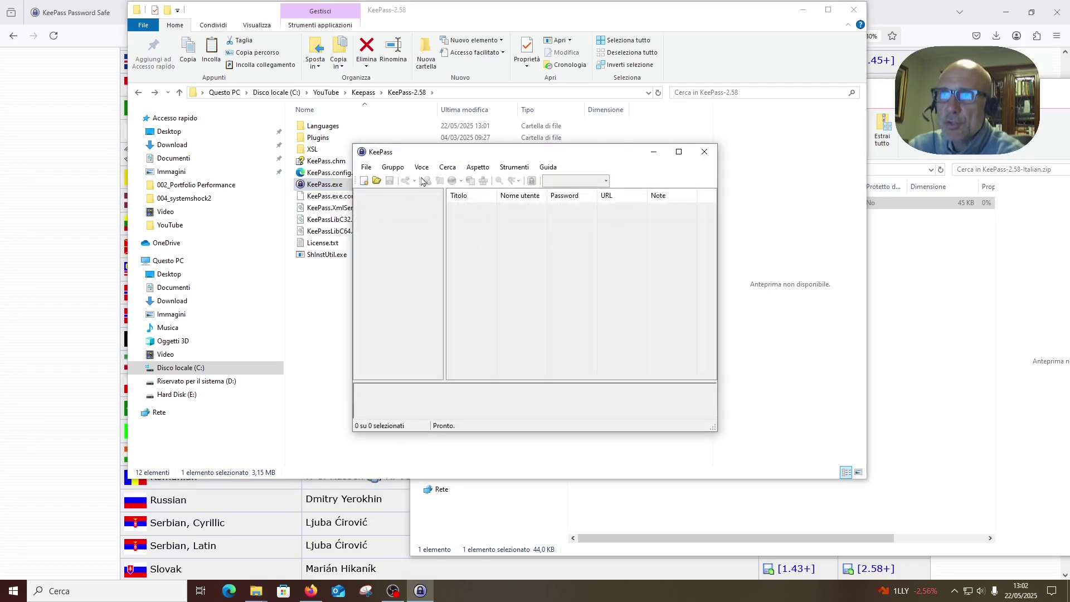
- Enlarge and reposition the KeePass window, then start File > Nuovo and acknowledge the notice
{"action": "left_click_drag", "start_coordinate": [714, 426], "coordinate": [914, 530]}
{"action": "left_click_drag", "start_coordinate": [569, 156], "coordinate": [485, 105]}
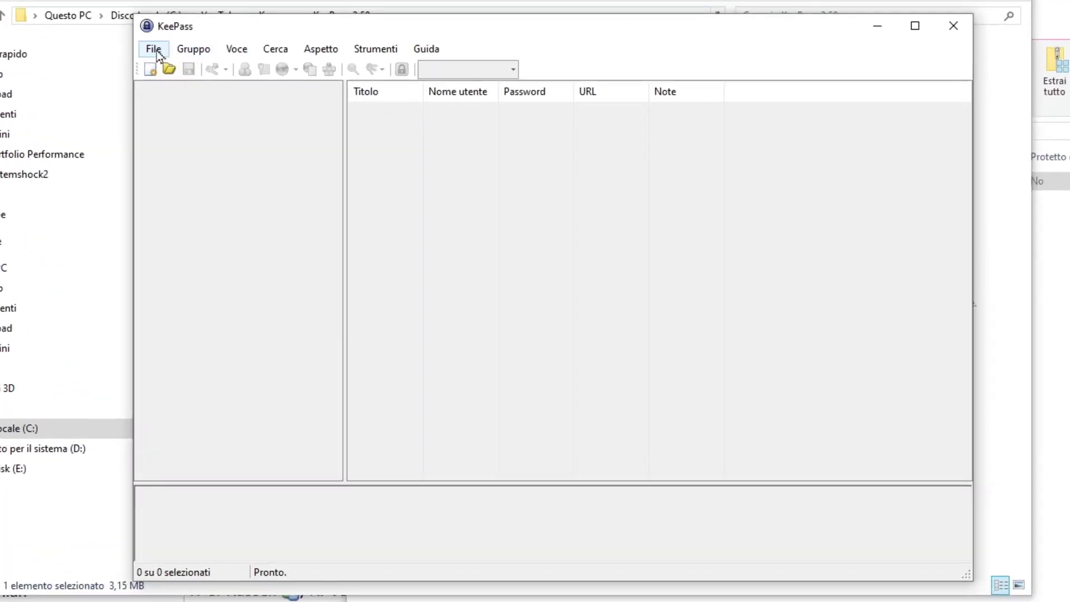
{"action": "left_click", "coordinate": [154, 50]}
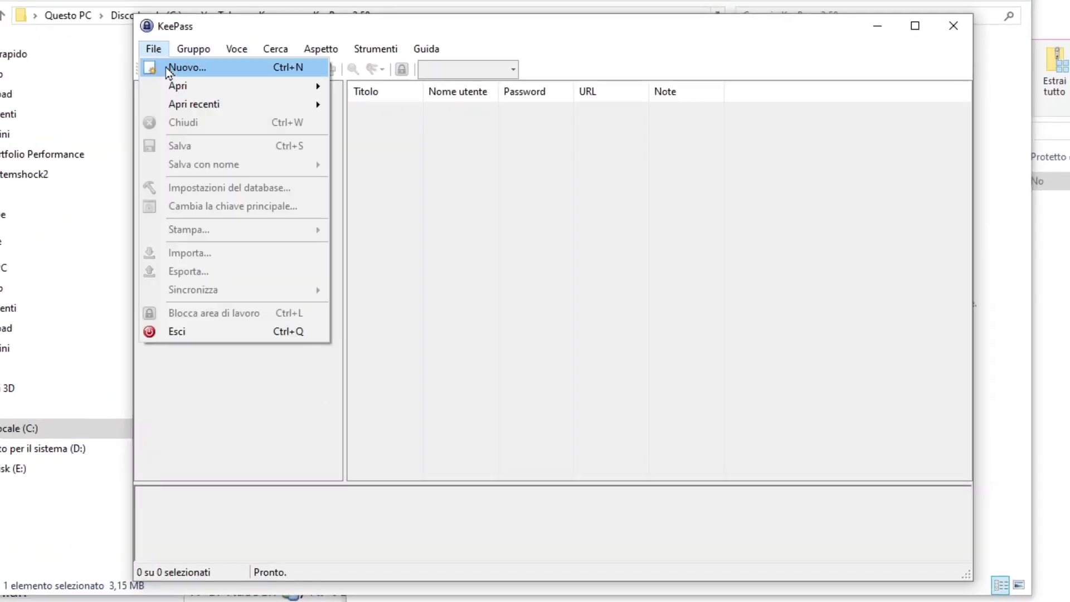
{"action": "left_click", "coordinate": [169, 68]}
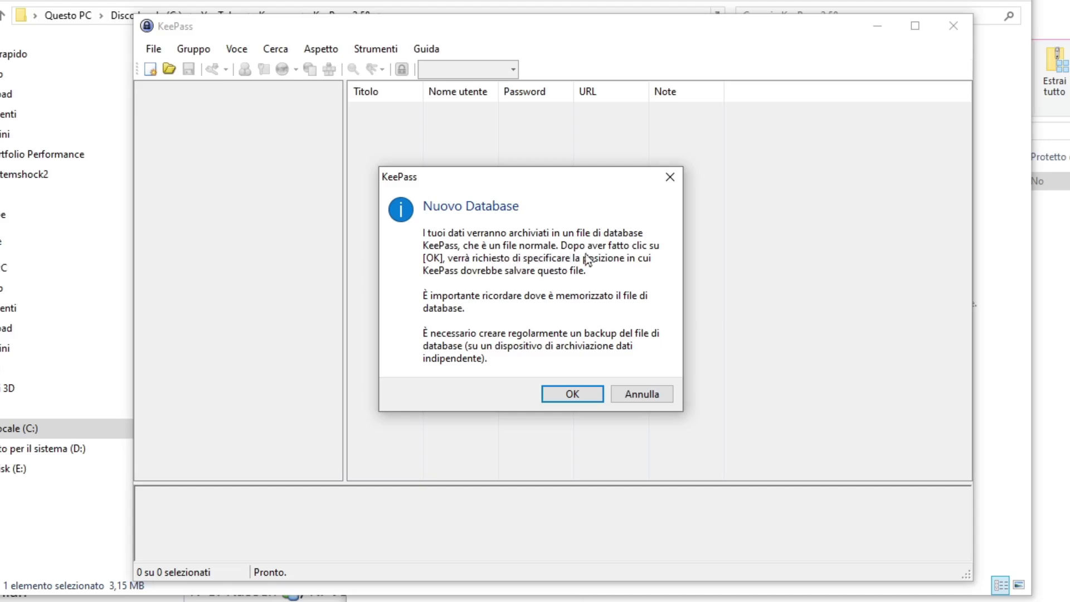
{"action": "left_click", "coordinate": [589, 397]}
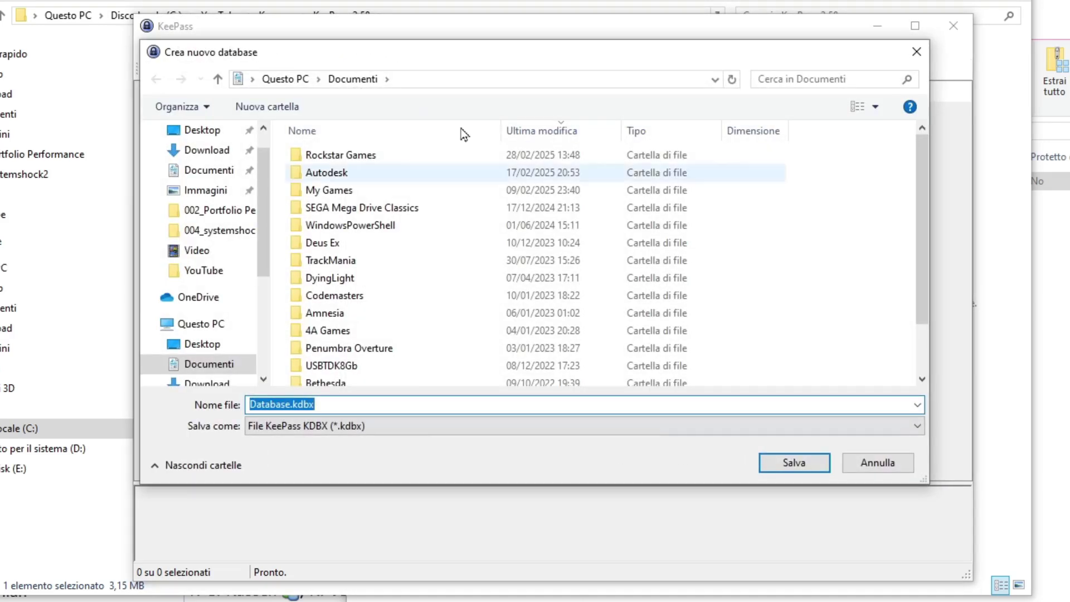
- Save Database.kdbx in C:\YouTube\Keepass\KeePass-2.58 by pasting that path into the save dialog
{"action": "left_click_drag", "start_coordinate": [401, 52], "coordinate": [512, 126]}
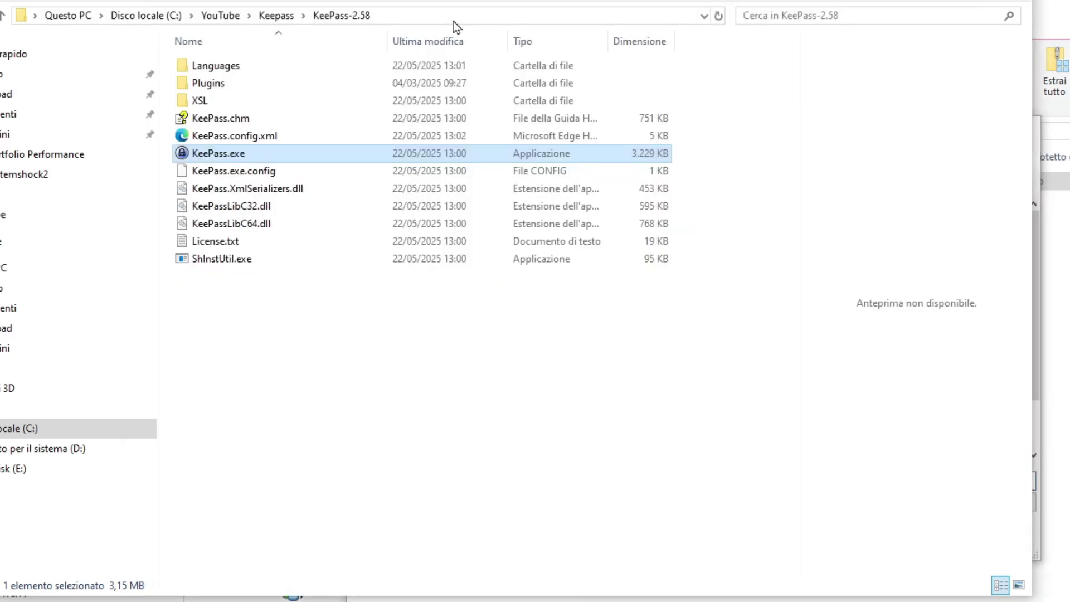
{"action": "left_click", "coordinate": [453, 21]}
{"action": "key", "text": "ctrl+c"}
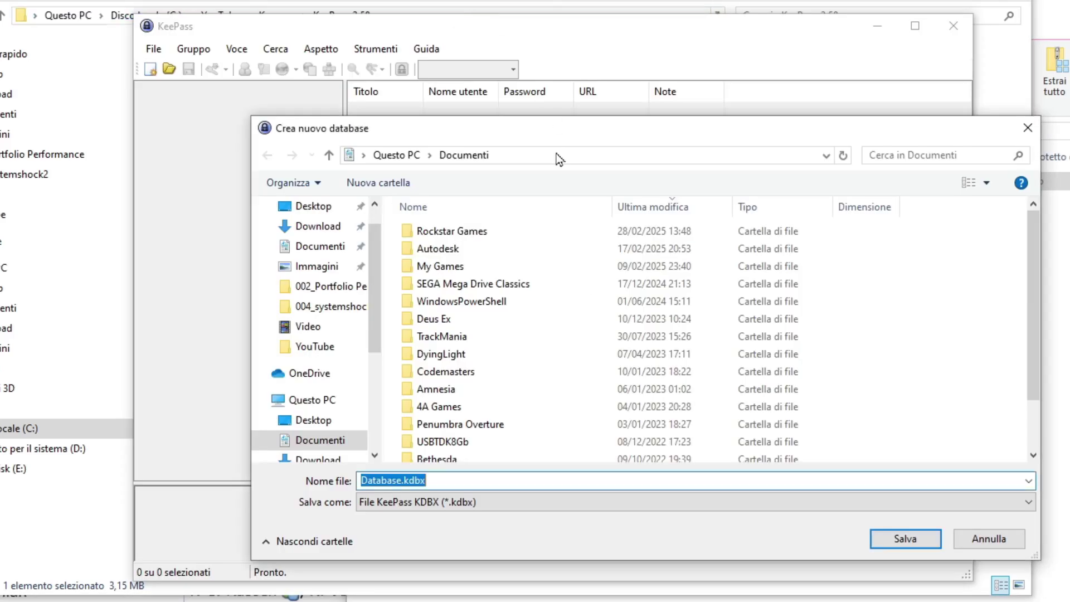
{"action": "left_click", "coordinate": [547, 156]}
{"action": "key", "text": "ctrl+v"}
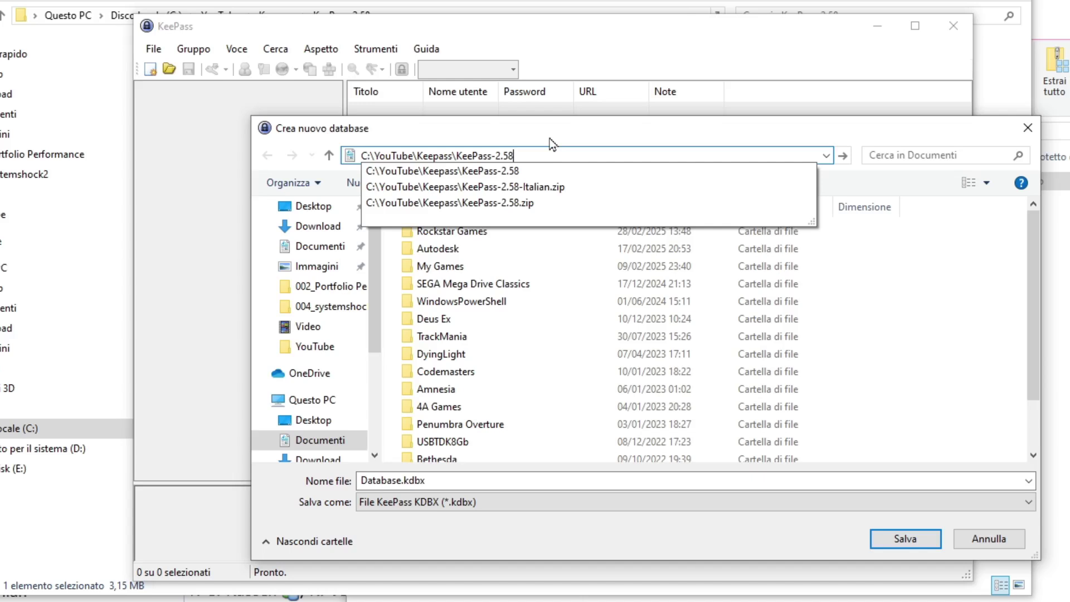
{"action": "key", "text": "Return"}
{"action": "left_click", "coordinate": [418, 484]}
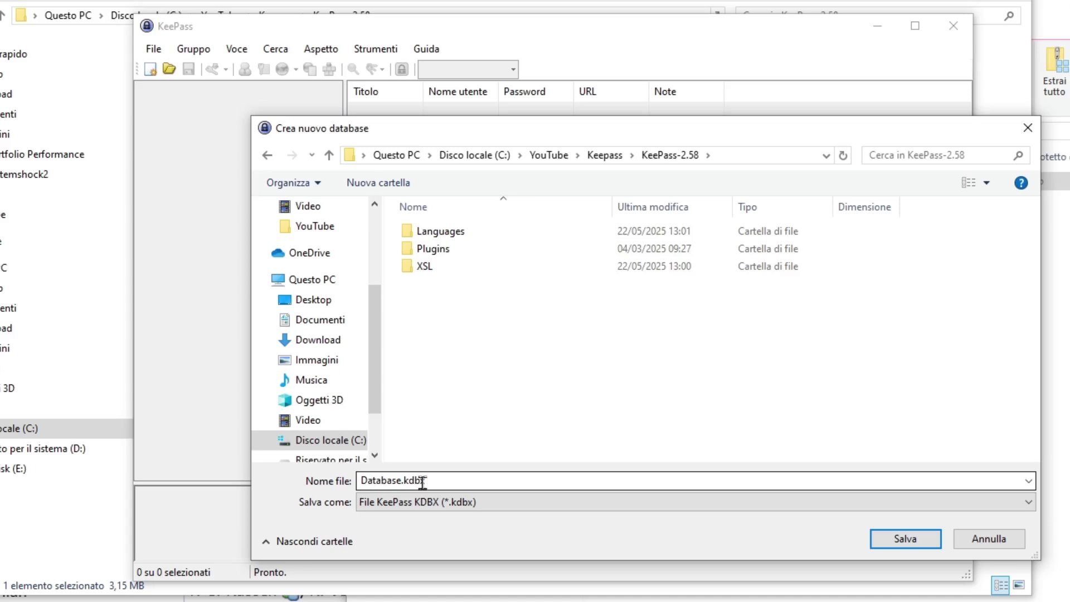
{"action": "left_click", "coordinate": [899, 543]}
{"action": "left_click", "coordinate": [899, 542]}
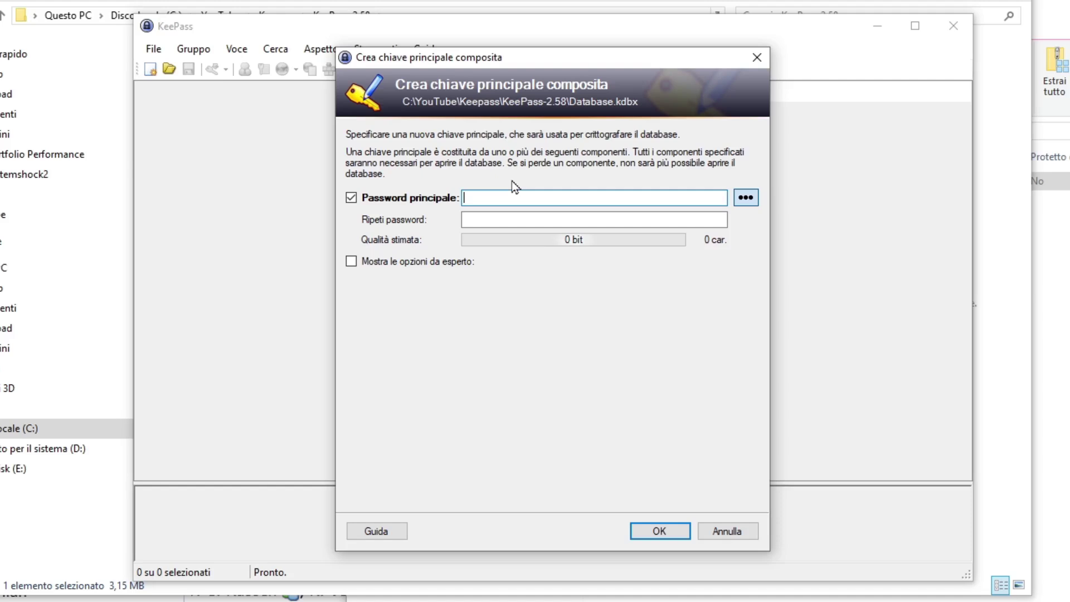
- Enter a 12-character master password, reveal it, and add then delete some extra characters
{"action": "type", "text": "********"}
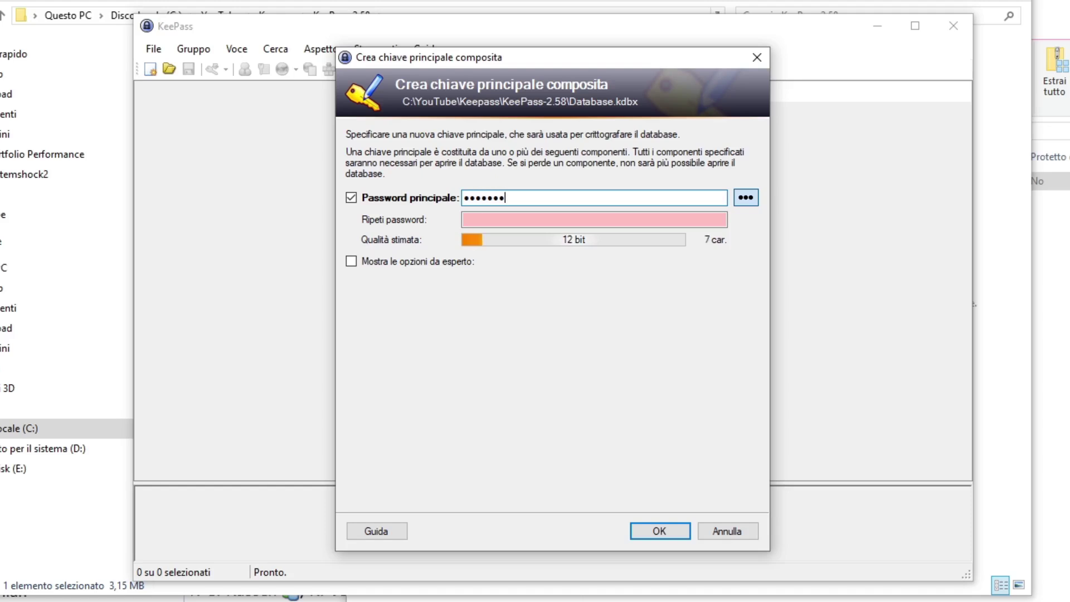
{"action": "type", "text": "****"}
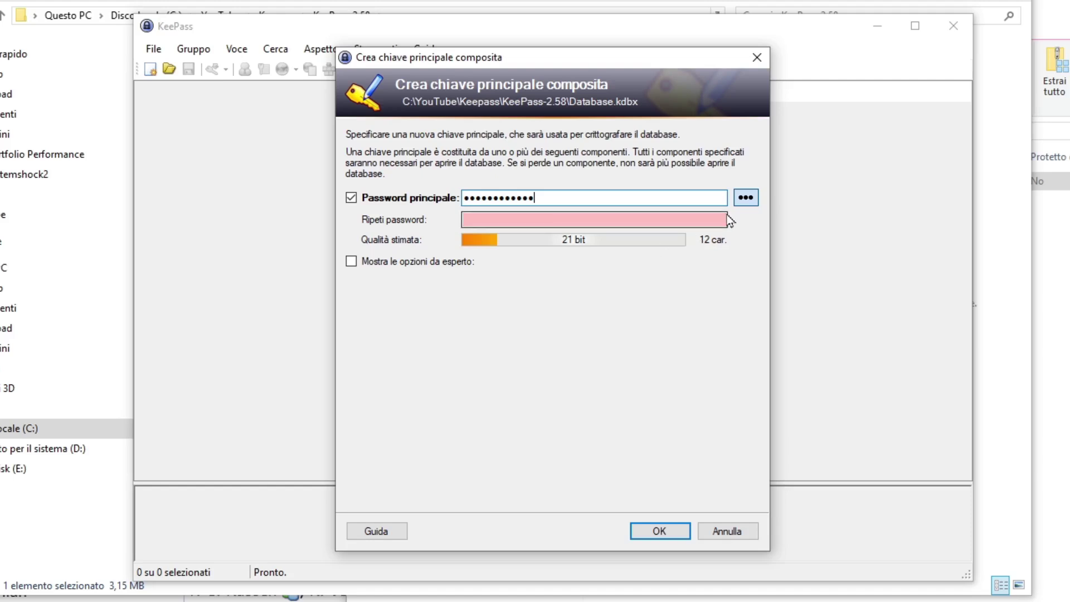
{"action": "left_click", "coordinate": [749, 198]}
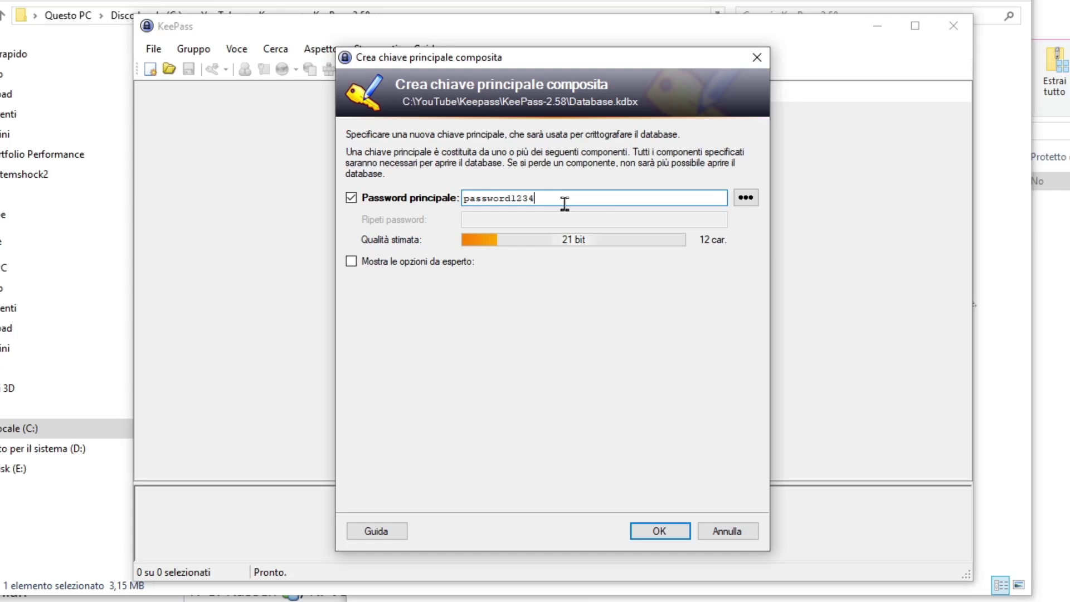
{"action": "type", "text": "£4%"}
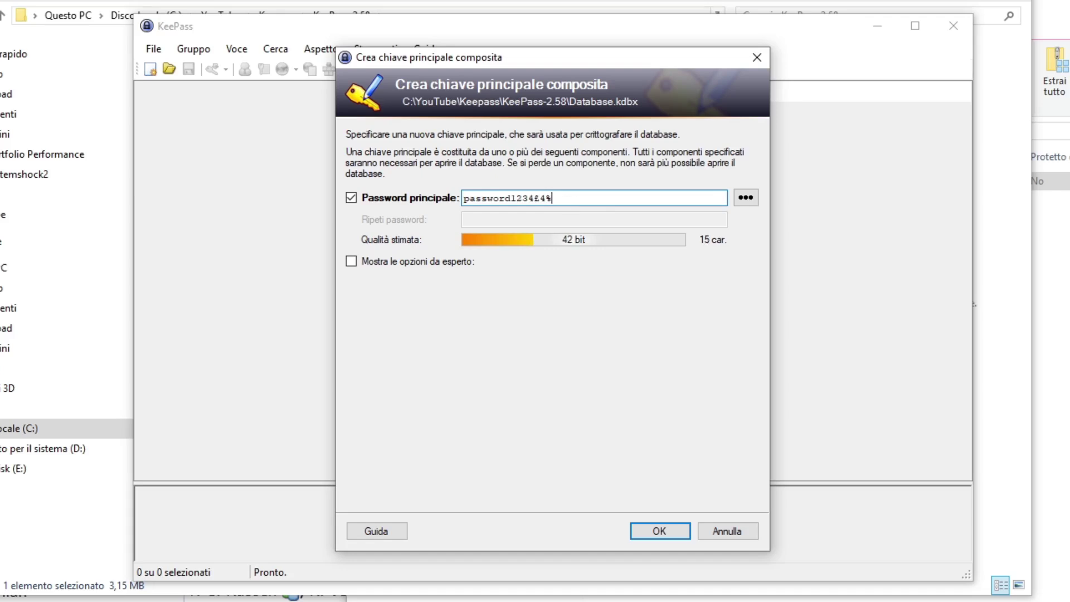
{"action": "type", "text": "%&&//_@R"}
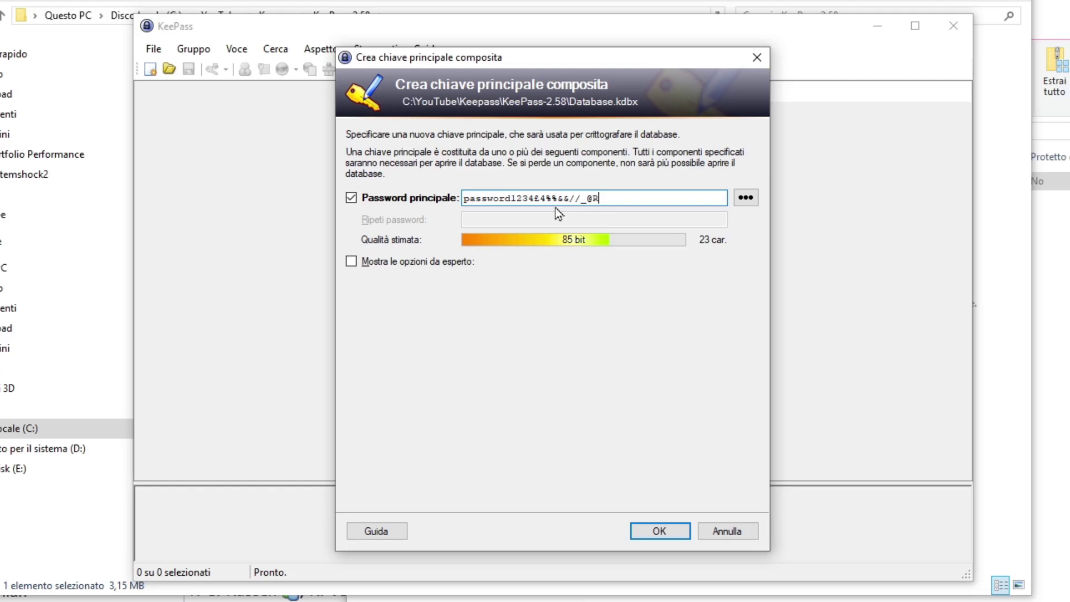
{"action": "left_click_drag", "start_coordinate": [533, 199], "coordinate": [676, 199]}
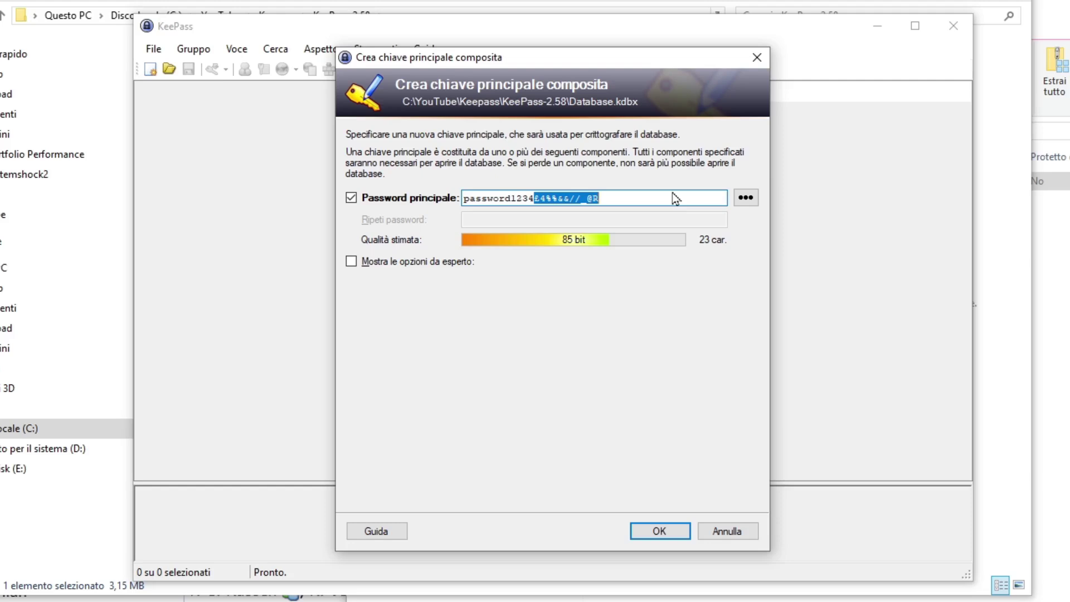
{"action": "key", "text": "BackSpace"}
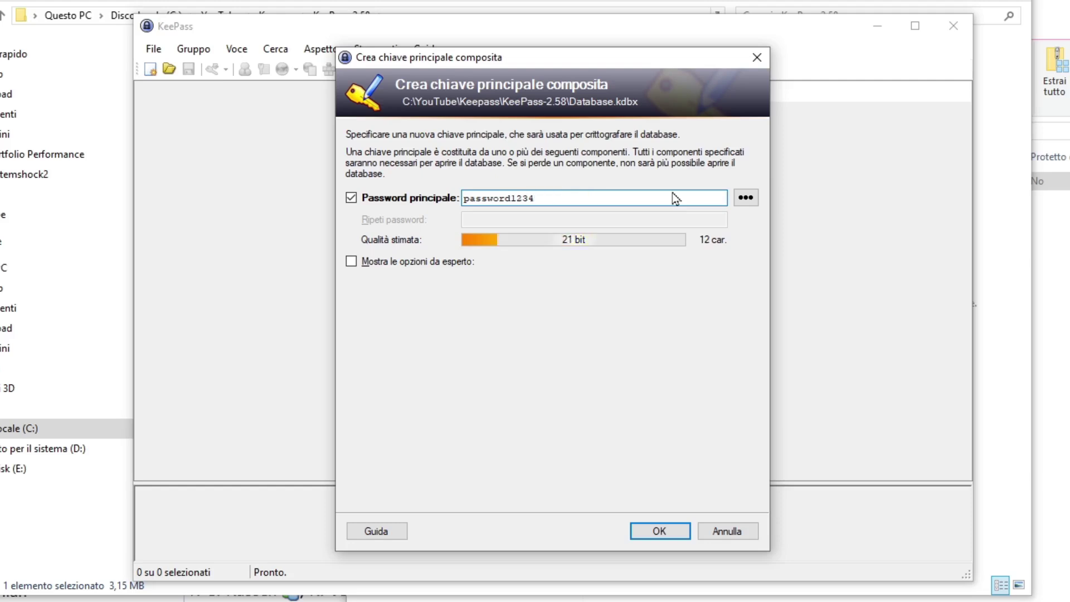
- Toggle the Password principale component off and back on, then confirm the master key
{"action": "left_click_drag", "start_coordinate": [581, 198], "coordinate": [427, 197]}
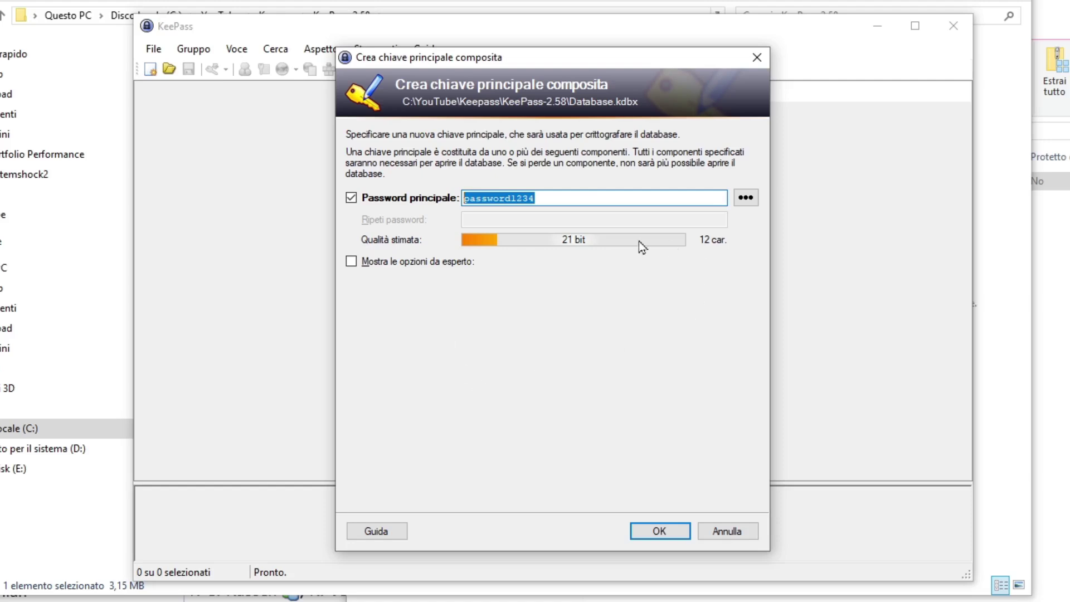
{"action": "left_click", "coordinate": [359, 199]}
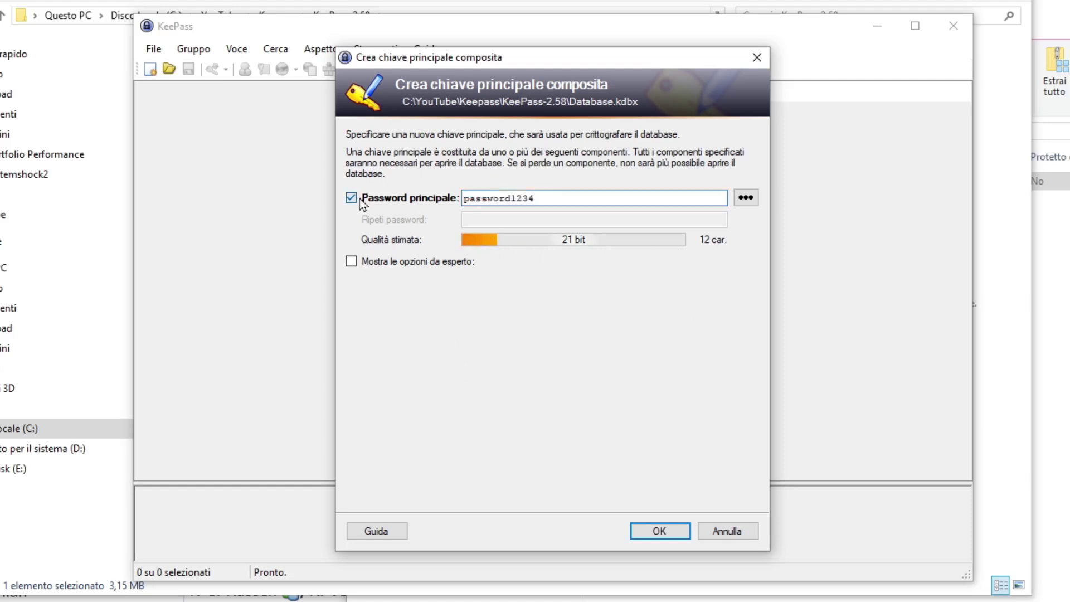
{"action": "left_click", "coordinate": [405, 201]}
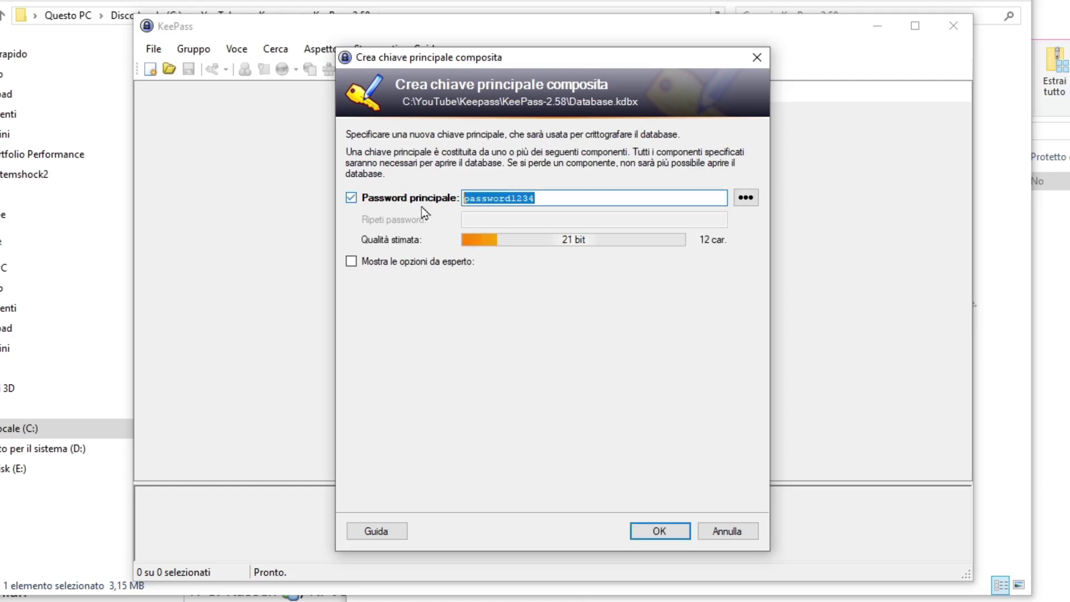
{"action": "left_click", "coordinate": [661, 534]}
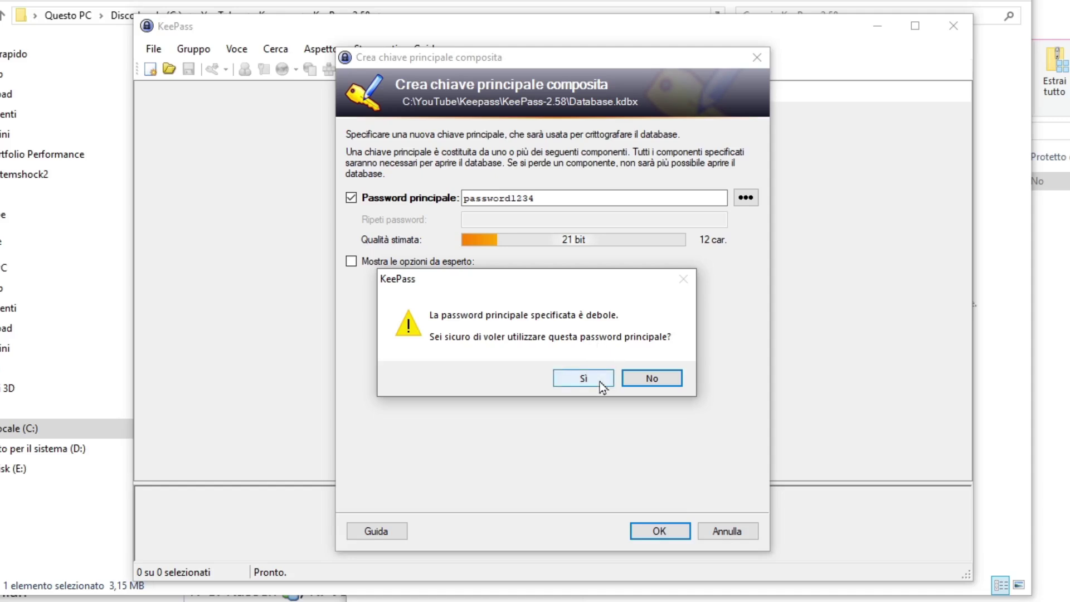
- Accept the weak master password, name the database 'Database', and skip the emergency sheet
{"action": "left_click", "coordinate": [584, 379]}
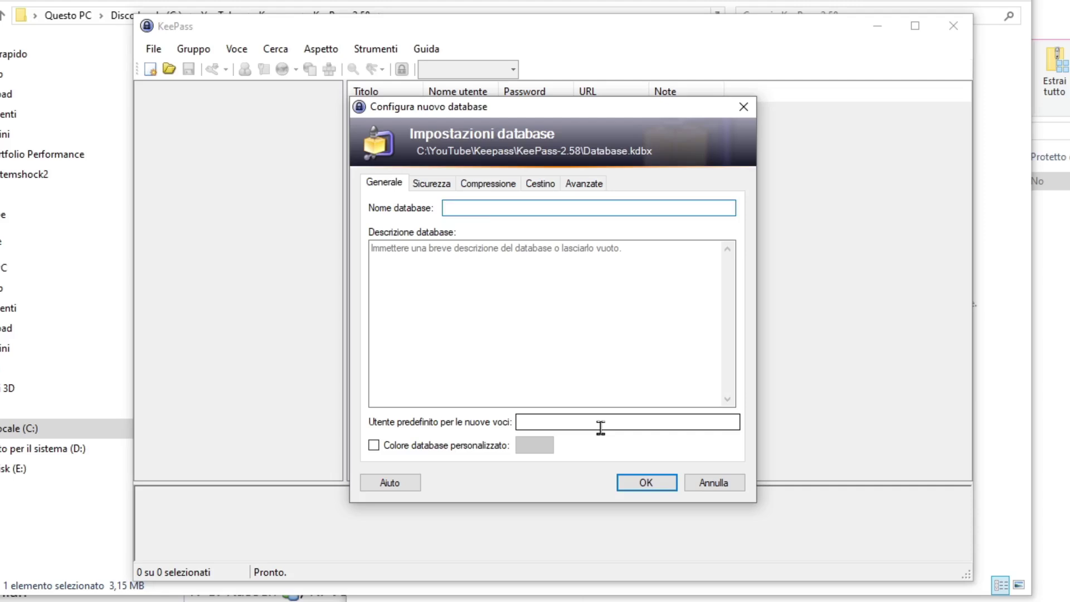
{"action": "type", "text": "D"}
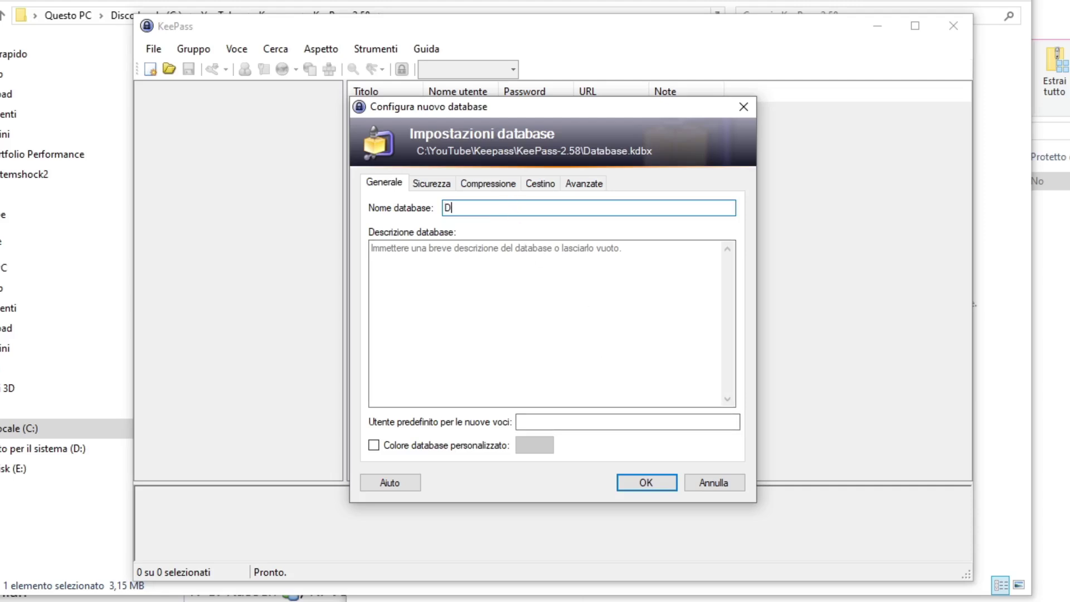
{"action": "type", "text": "atabase"}
{"action": "left_click", "coordinate": [647, 484]}
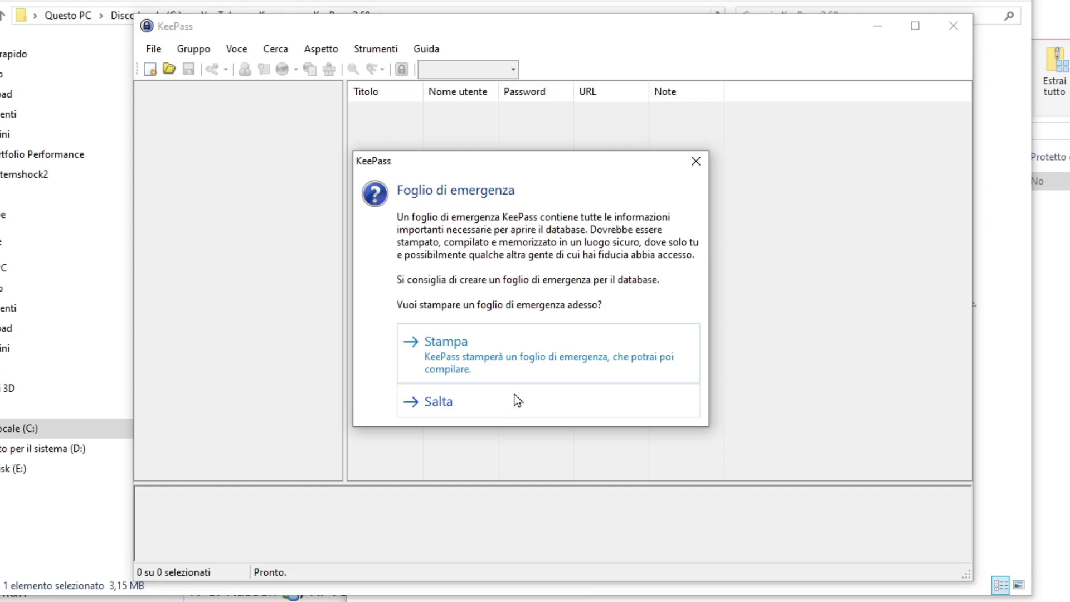
{"action": "left_click", "coordinate": [442, 407]}
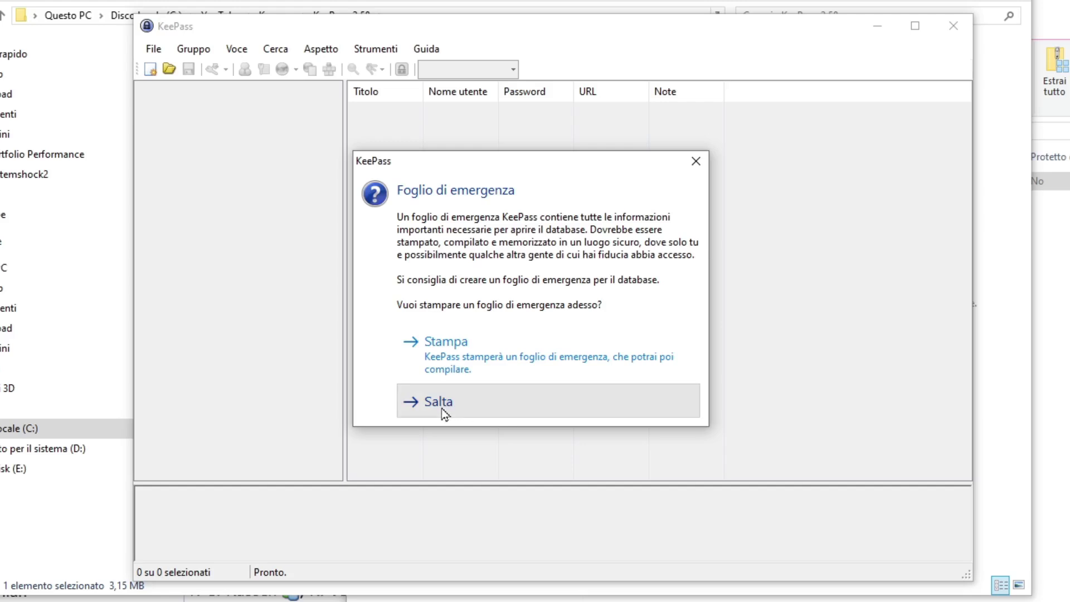
{"action": "left_click", "coordinate": [442, 403]}
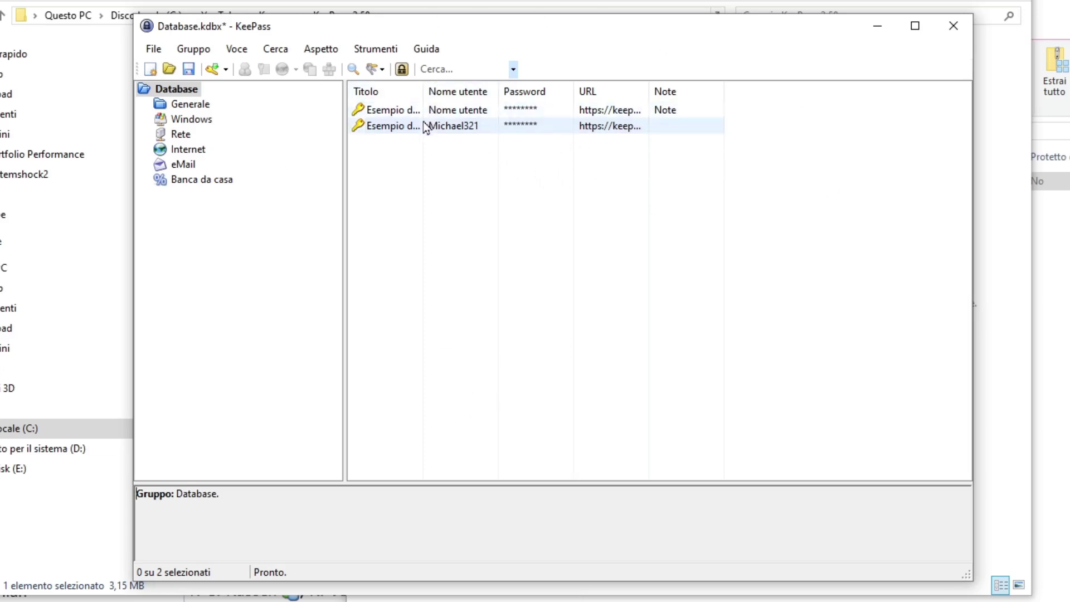
{"action": "double_click", "coordinate": [390, 126]}
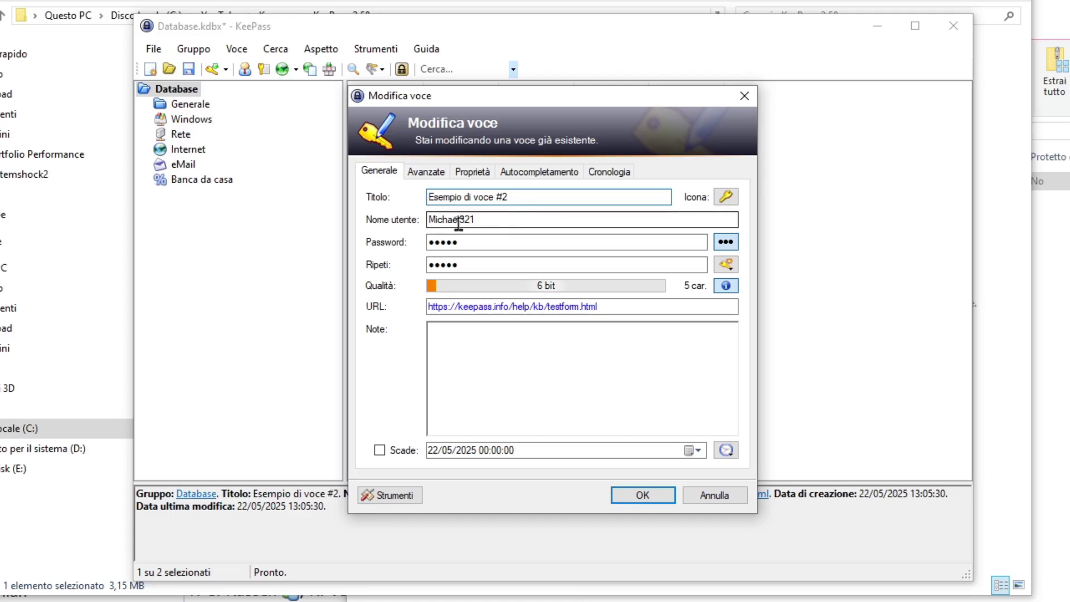
{"action": "left_click", "coordinate": [725, 242]}
{"action": "left_click", "coordinate": [725, 243]}
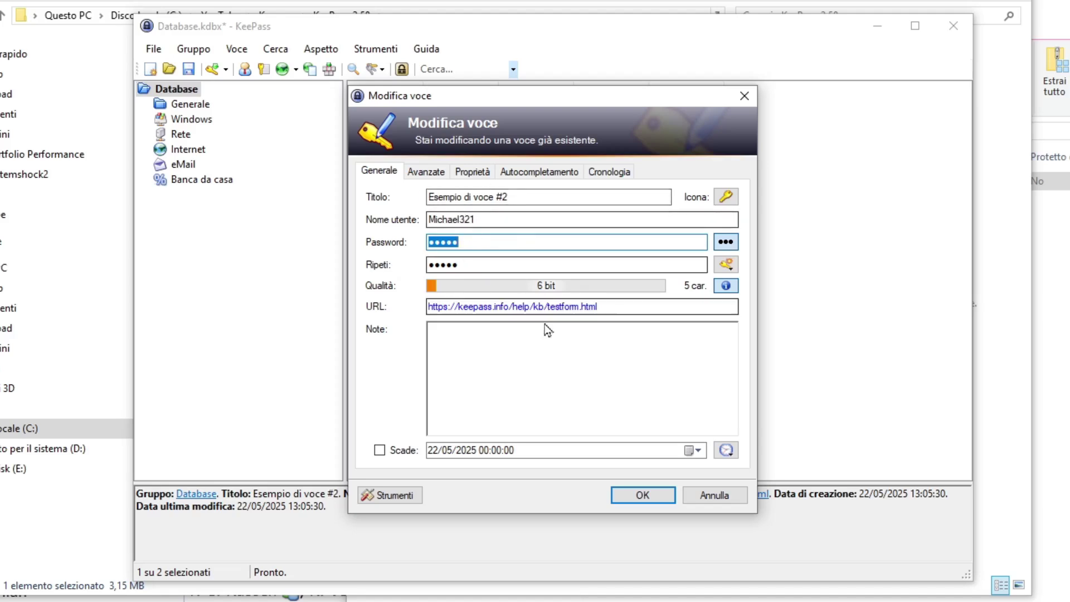
{"action": "left_click", "coordinate": [492, 355]}
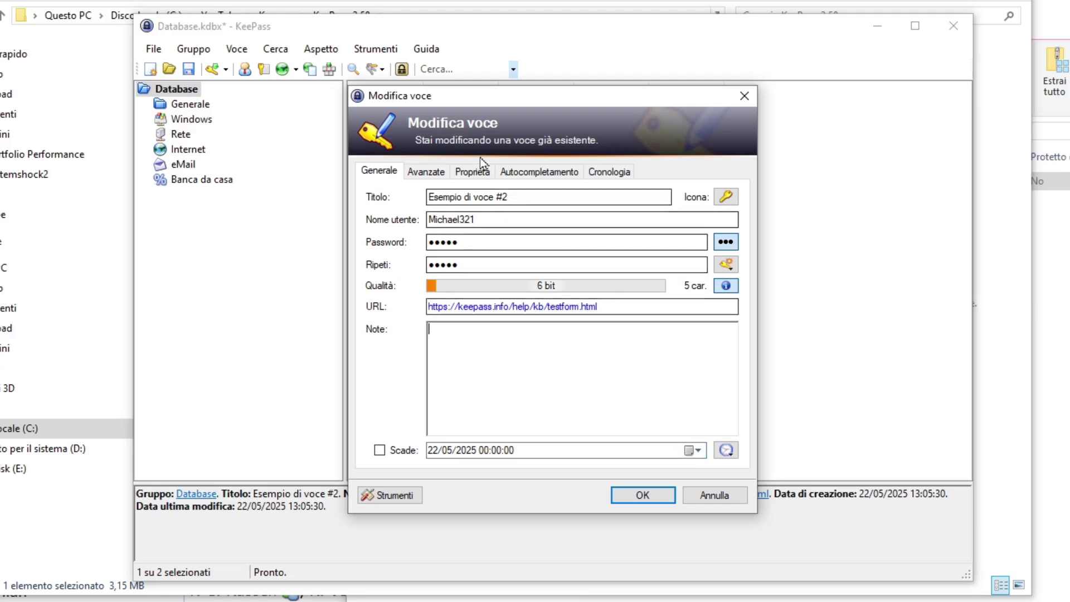
{"action": "left_click", "coordinate": [427, 173]}
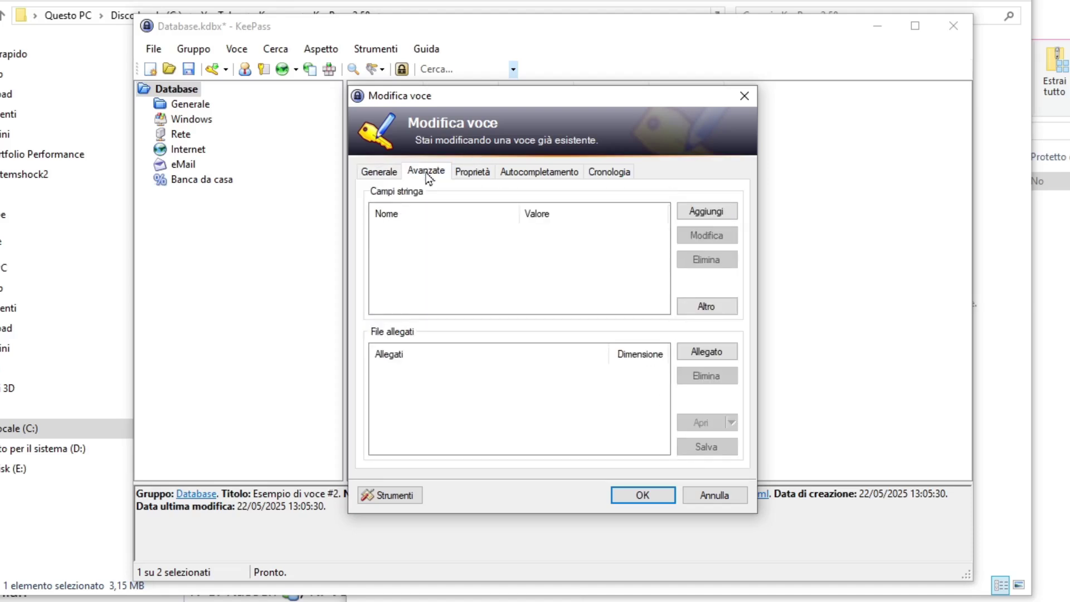
{"action": "left_click", "coordinate": [471, 173]}
{"action": "left_click", "coordinate": [428, 173]}
{"action": "left_click", "coordinate": [471, 173]}
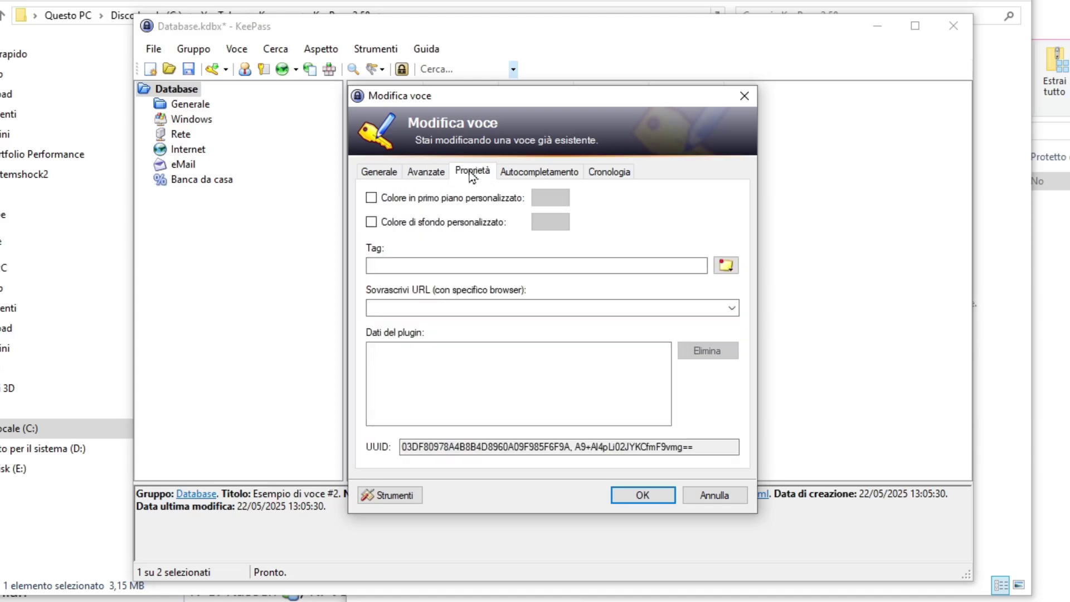
{"action": "left_click", "coordinate": [538, 173]}
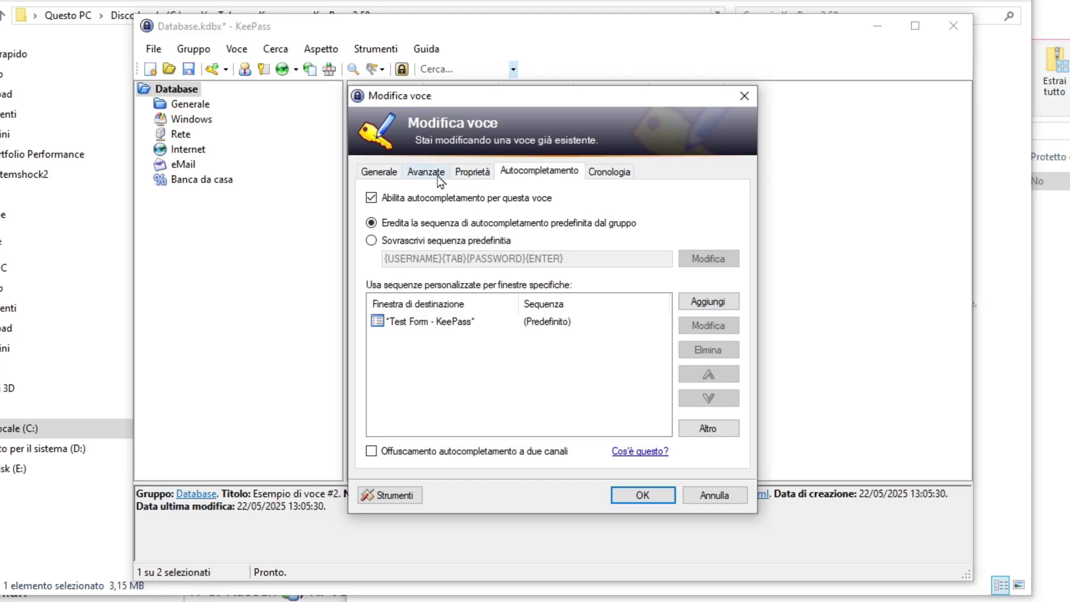
{"action": "left_click", "coordinate": [385, 178]}
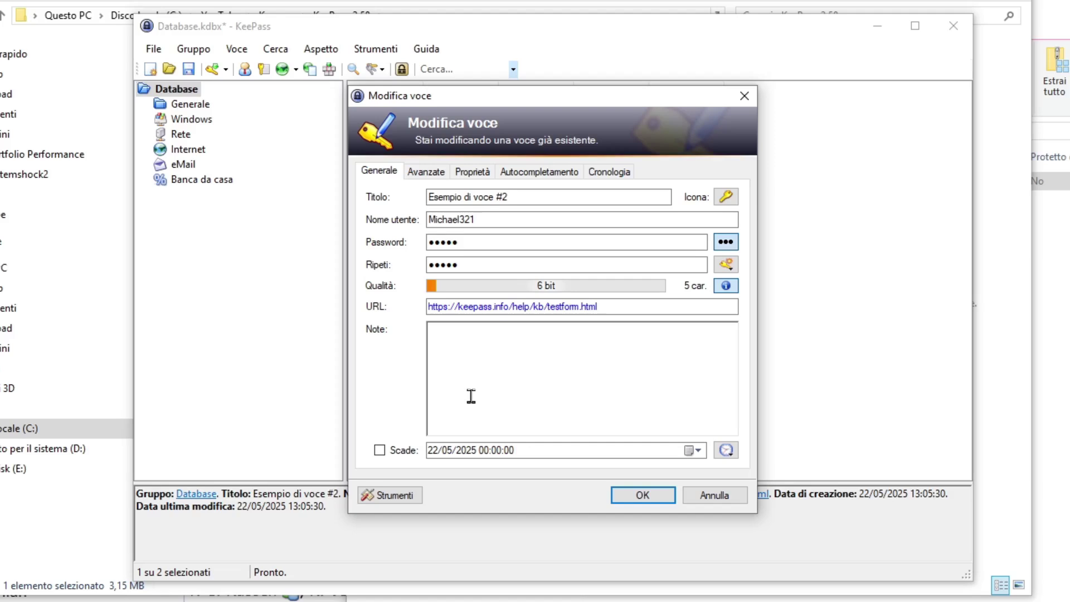
{"action": "left_click", "coordinate": [714, 494]}
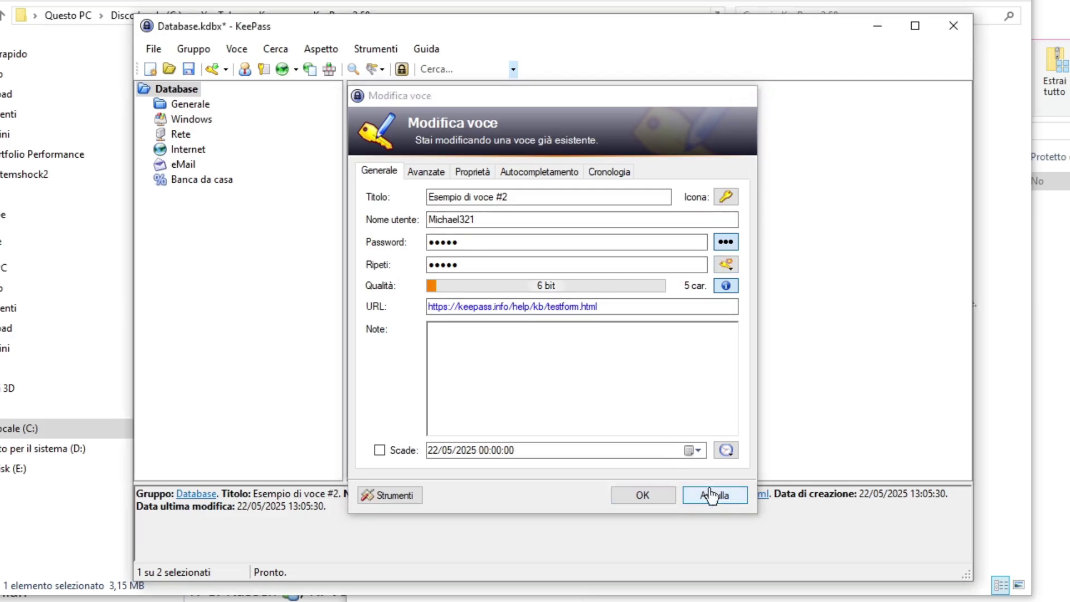
- Inspect the 'Esempio di voce' entry, revealing and re-masking its password, then open the File menu
{"action": "double_click", "coordinate": [400, 114]}
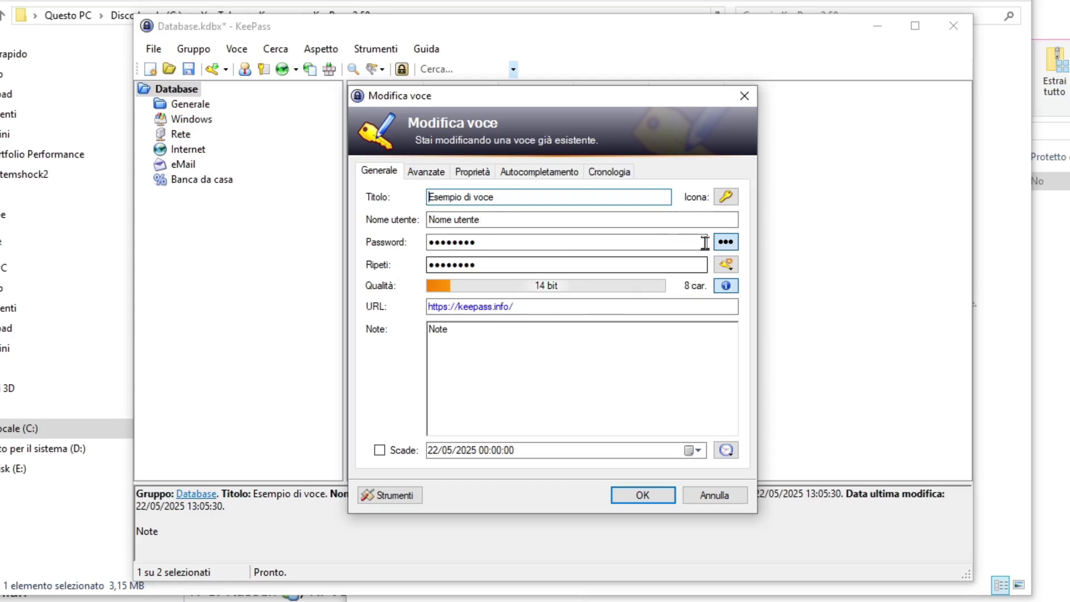
{"action": "left_click", "coordinate": [725, 241]}
{"action": "left_click", "coordinate": [725, 241]}
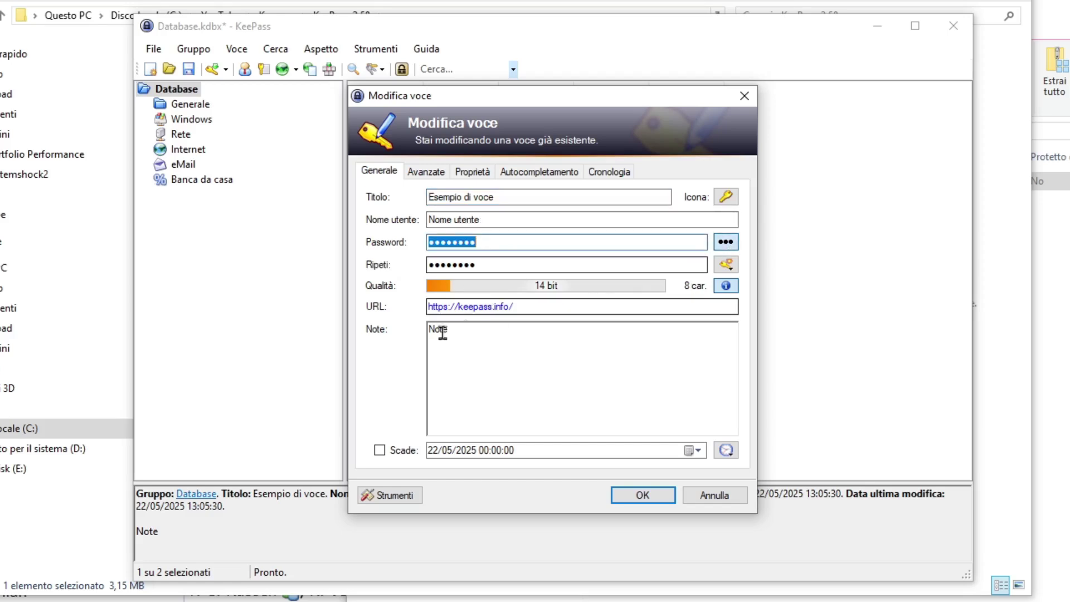
{"action": "left_click", "coordinate": [740, 103]}
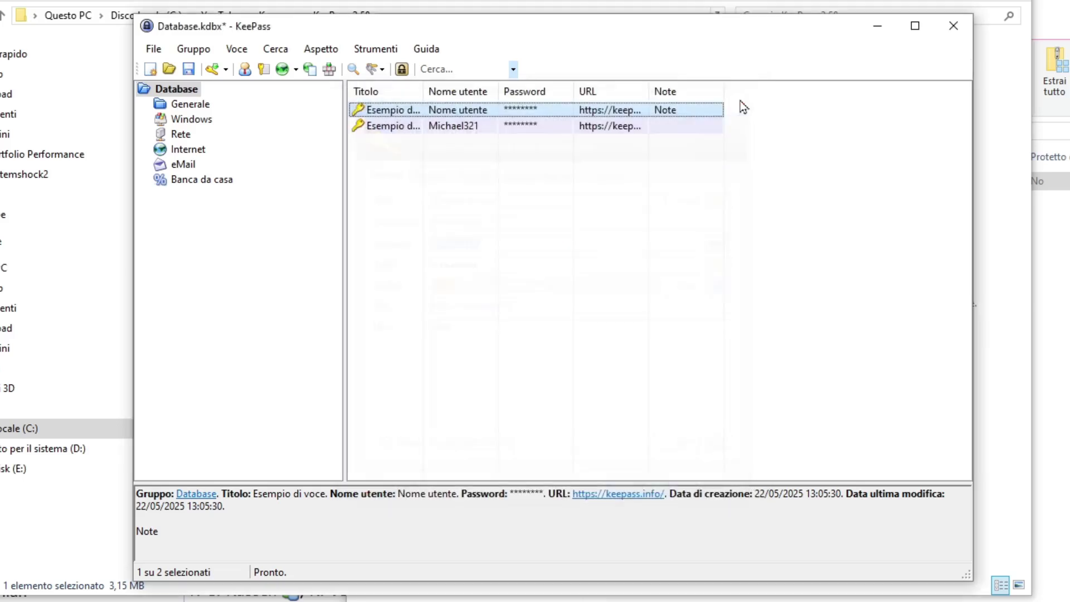
{"action": "left_click", "coordinate": [154, 50]}
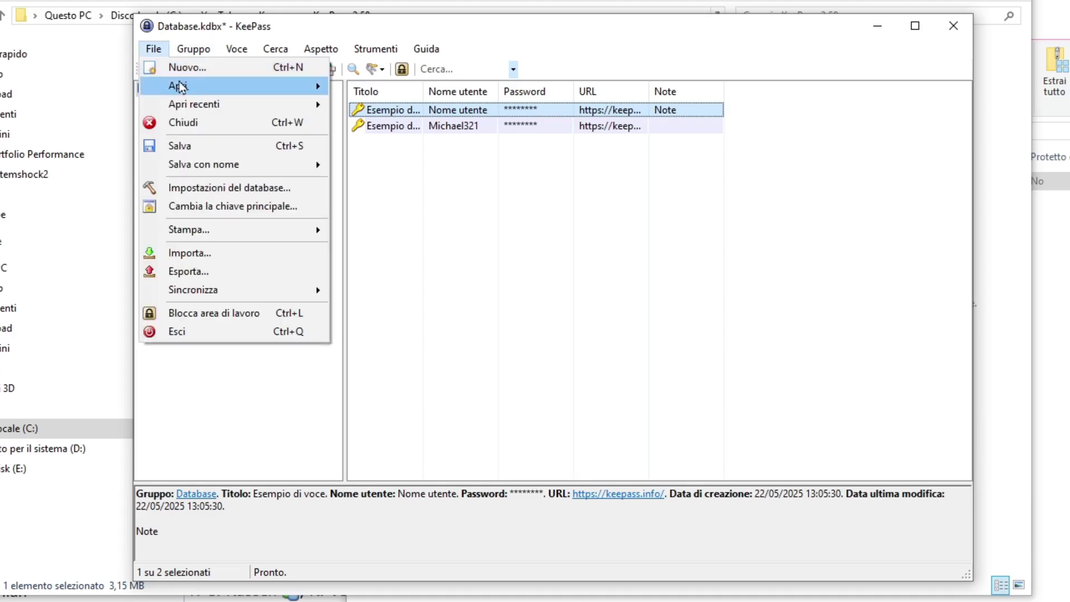
- Review the security, Compressione, Cestino and Avanzate tabs of Impostazioni database, then close it
{"action": "left_click", "coordinate": [201, 189]}
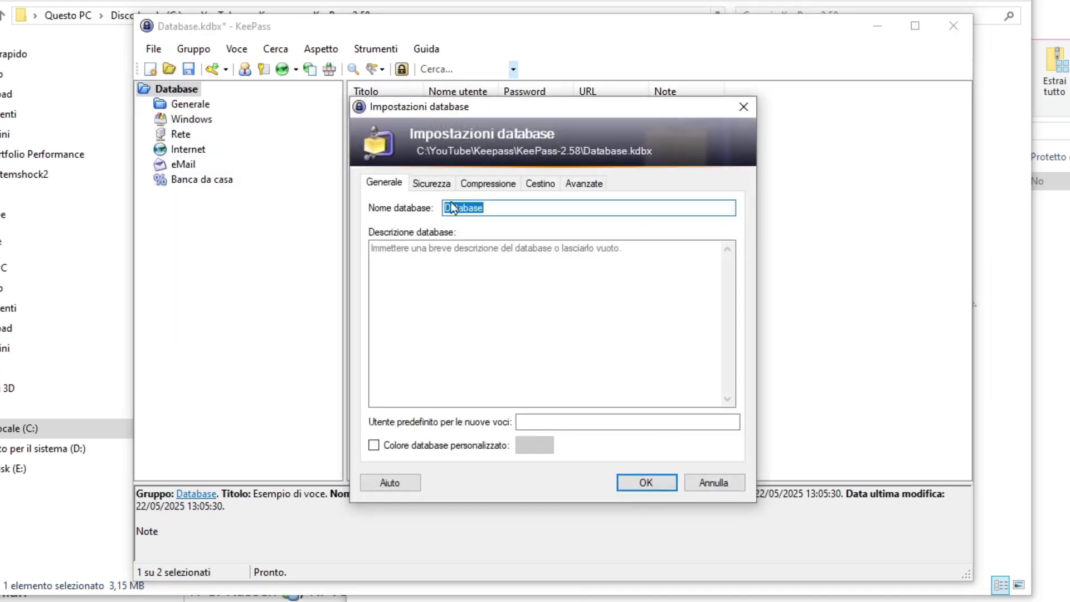
{"action": "left_click", "coordinate": [429, 184]}
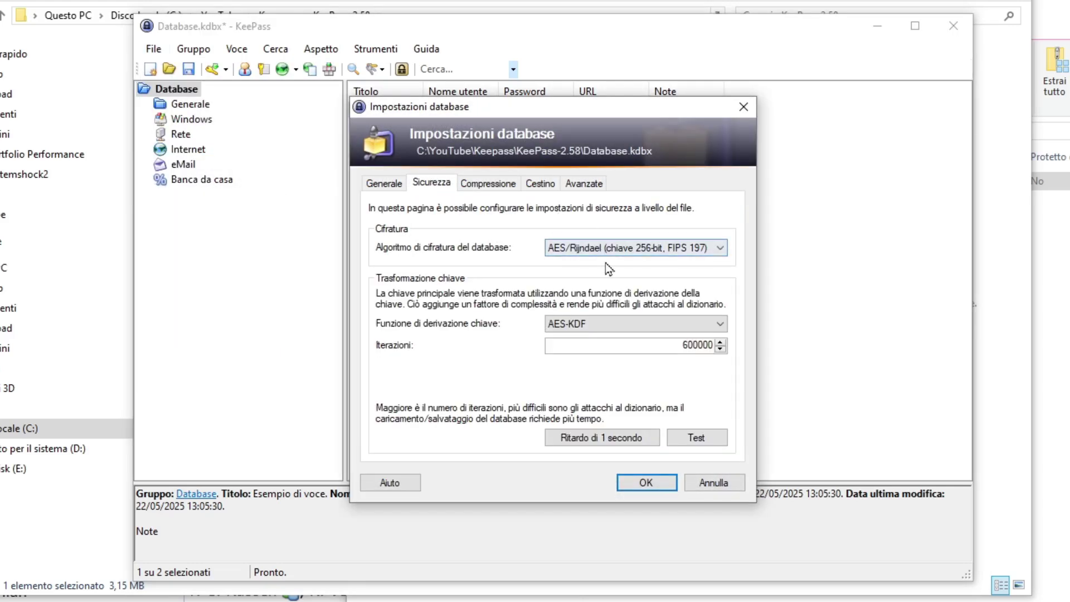
{"action": "left_click", "coordinate": [498, 188]}
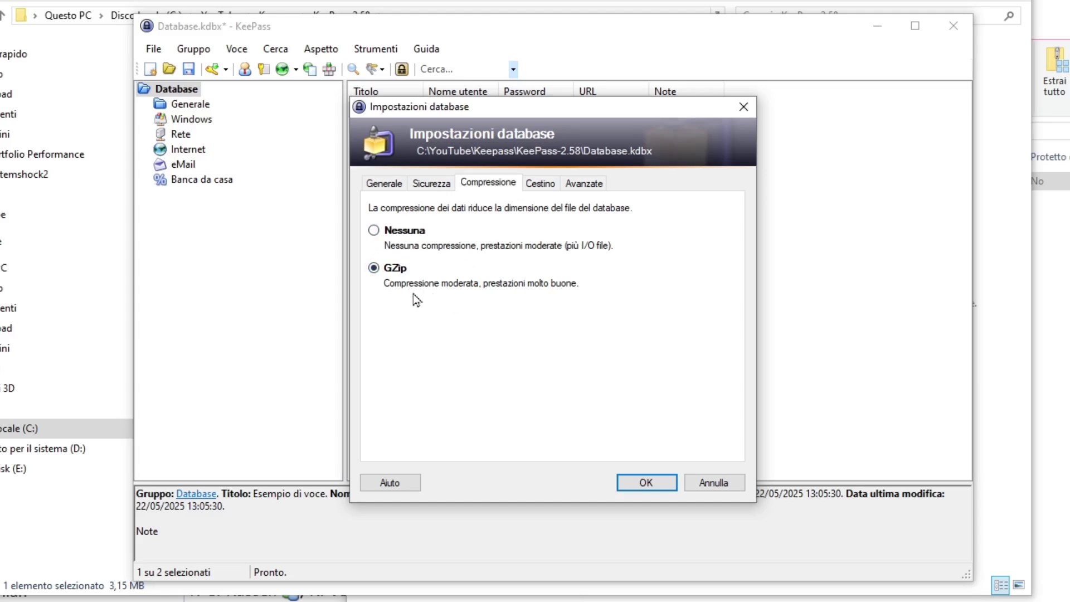
{"action": "left_click", "coordinate": [545, 185]}
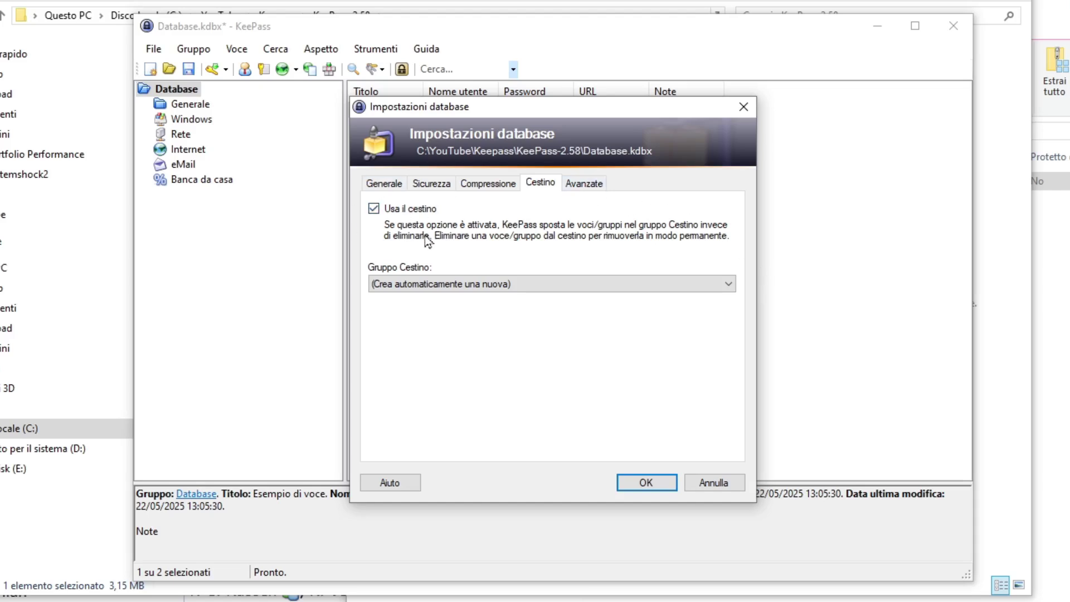
{"action": "left_click", "coordinate": [586, 183]}
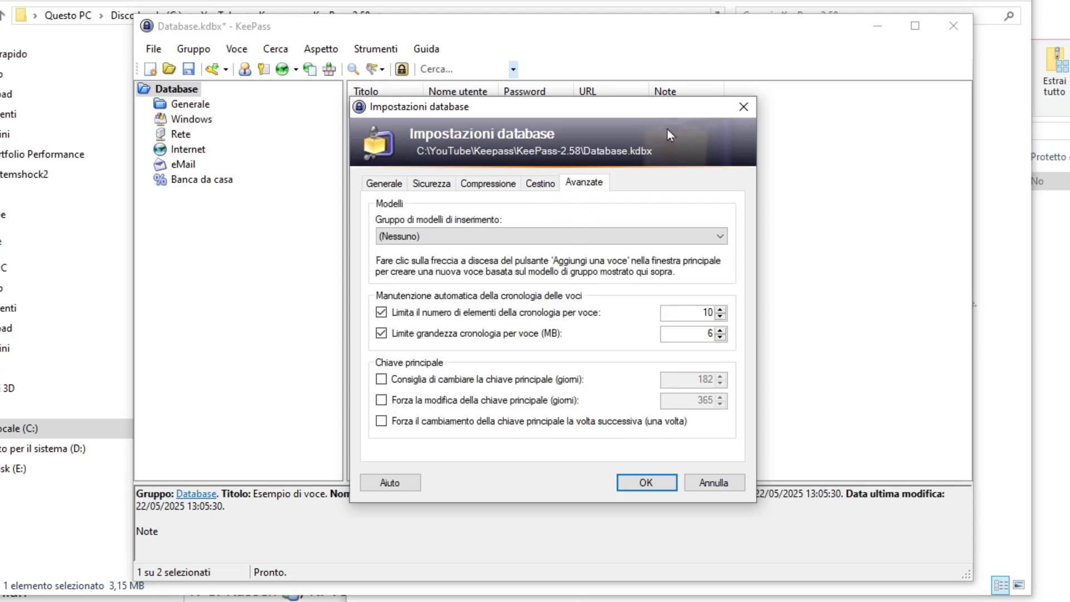
{"action": "left_click", "coordinate": [734, 112]}
{"action": "left_click", "coordinate": [154, 49]}
{"action": "left_click", "coordinate": [153, 48]}
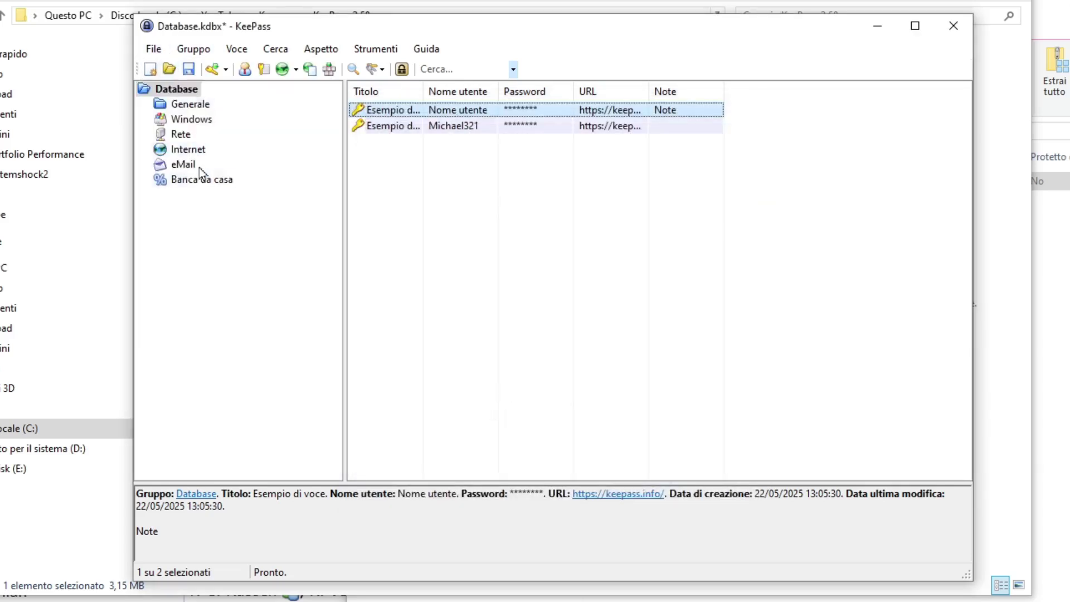
{"action": "left_click", "coordinate": [153, 48]}
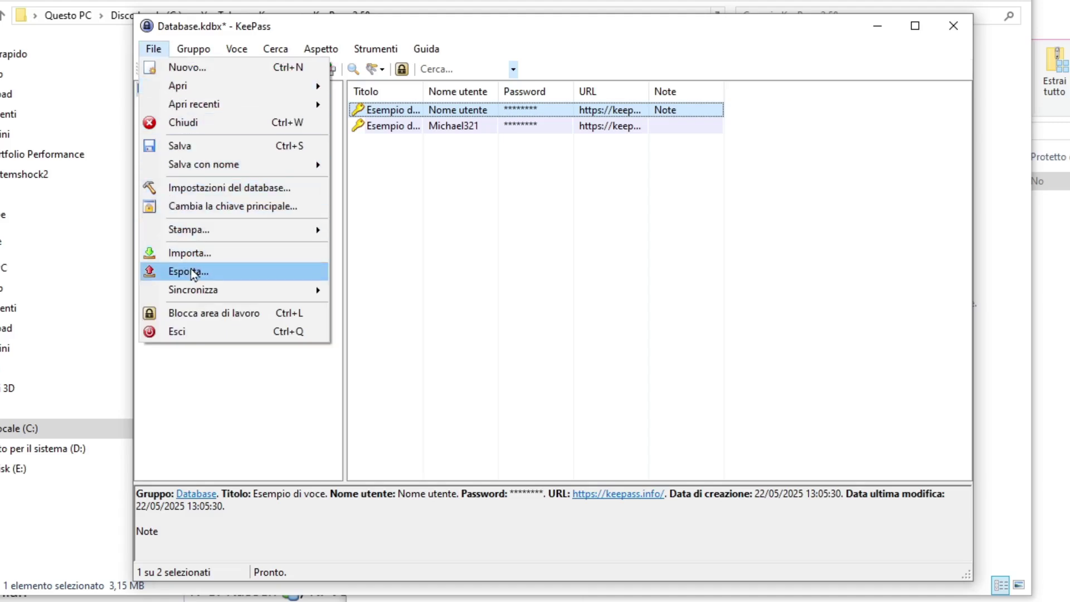
{"action": "mouse_move", "coordinate": [192, 290]}
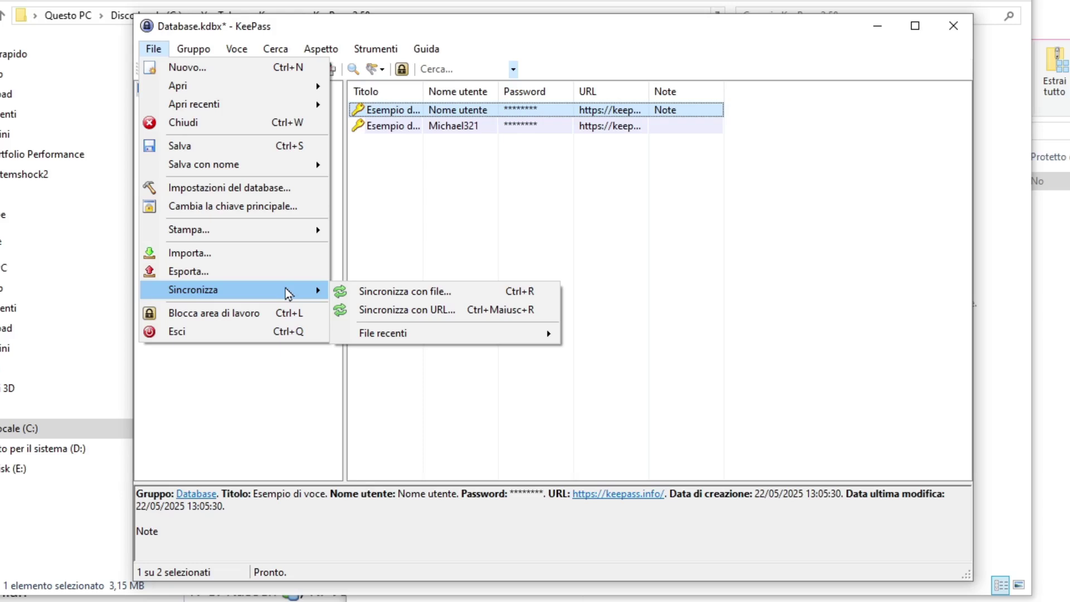
{"action": "mouse_move", "coordinate": [214, 47]}
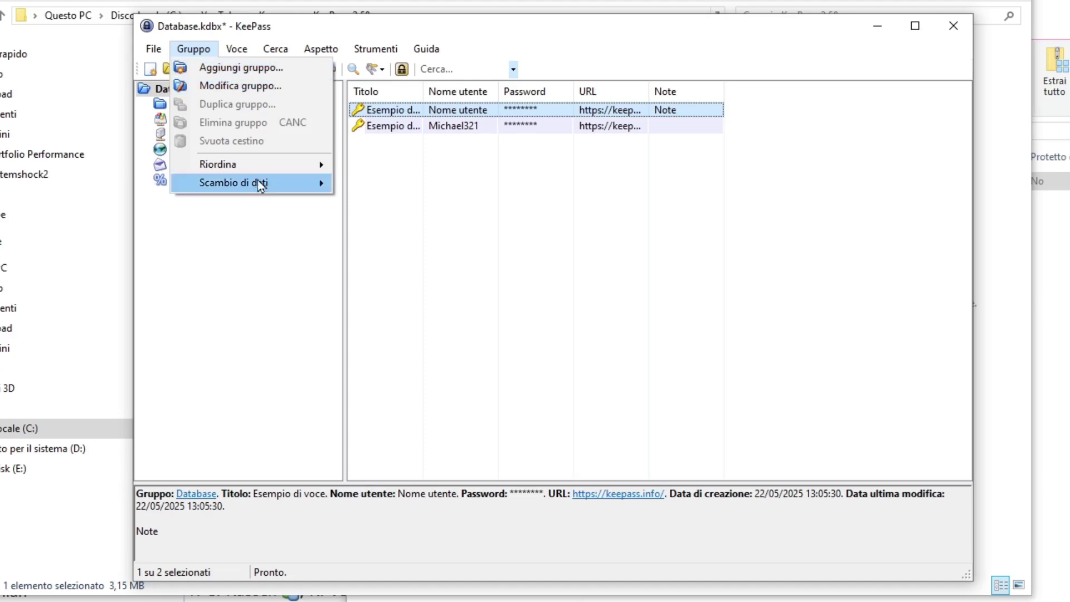
{"action": "mouse_move", "coordinate": [326, 164]}
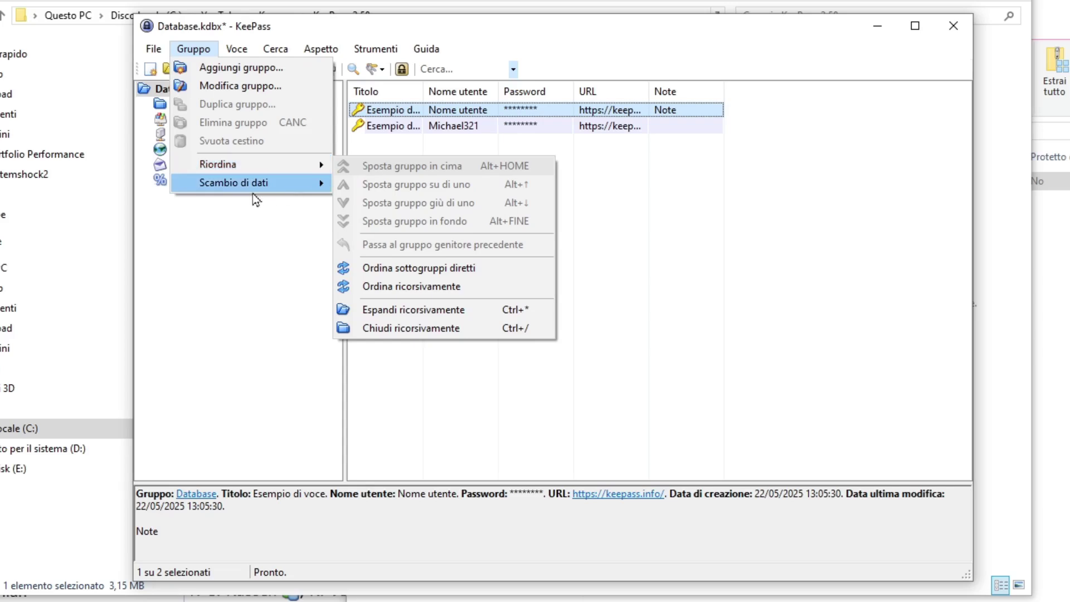
{"action": "mouse_move", "coordinate": [256, 187]}
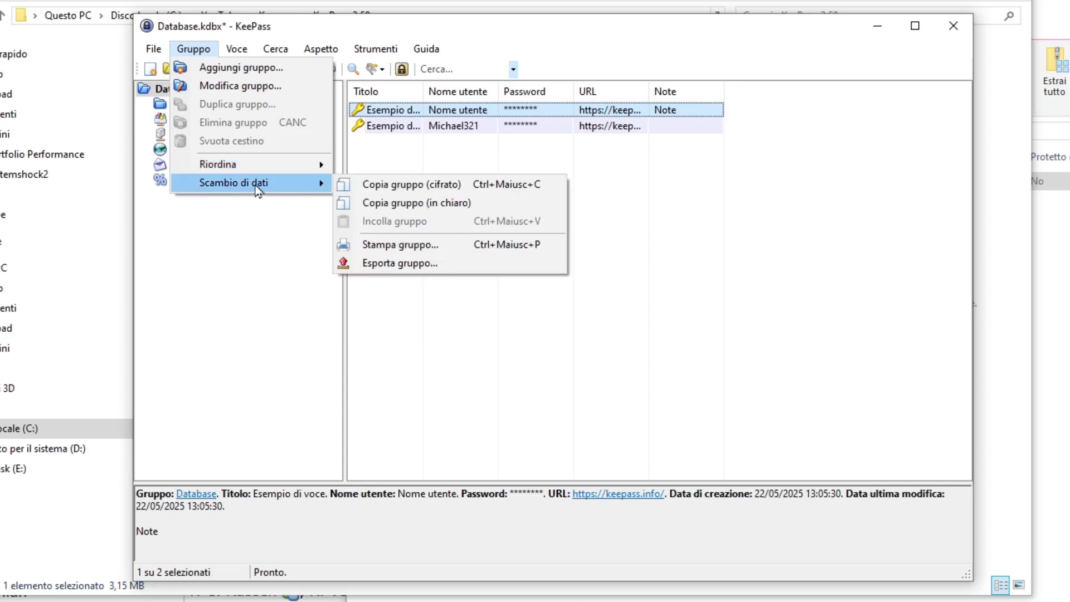
{"action": "left_click", "coordinate": [239, 240]}
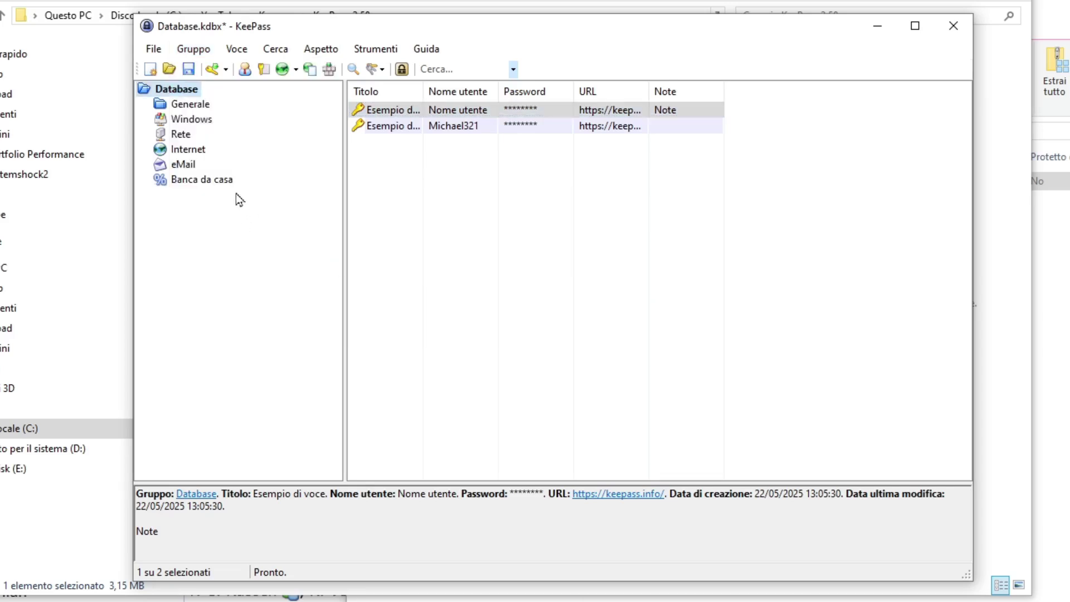
{"action": "left_click", "coordinate": [187, 104]}
{"action": "left_click", "coordinate": [187, 89]}
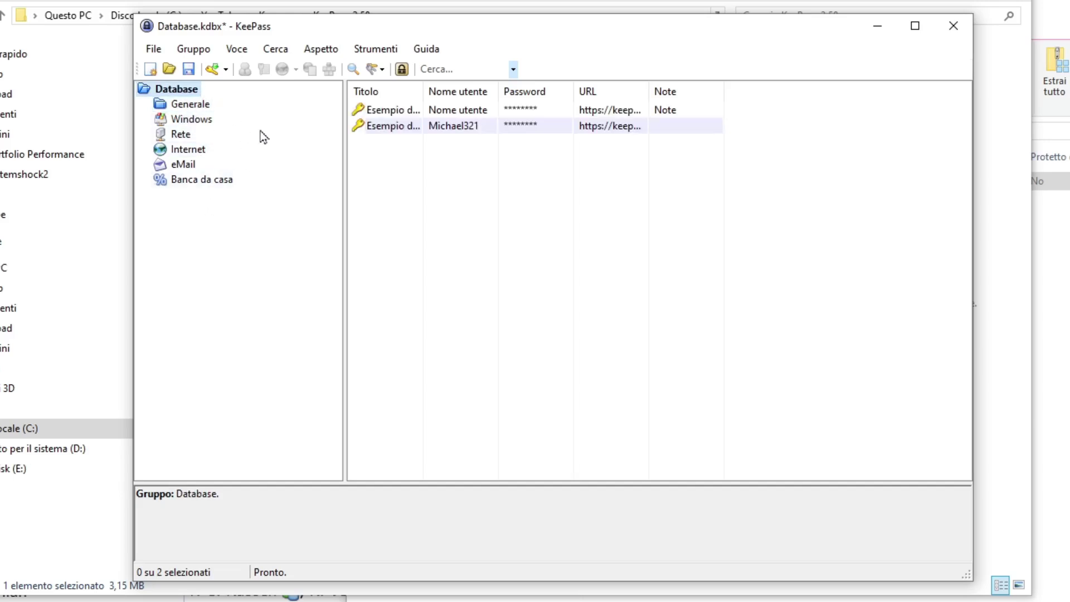
- Browse the Voce, Cerca and Aspetto menus, ending on the Strumenti menu
{"action": "left_click", "coordinate": [236, 49]}
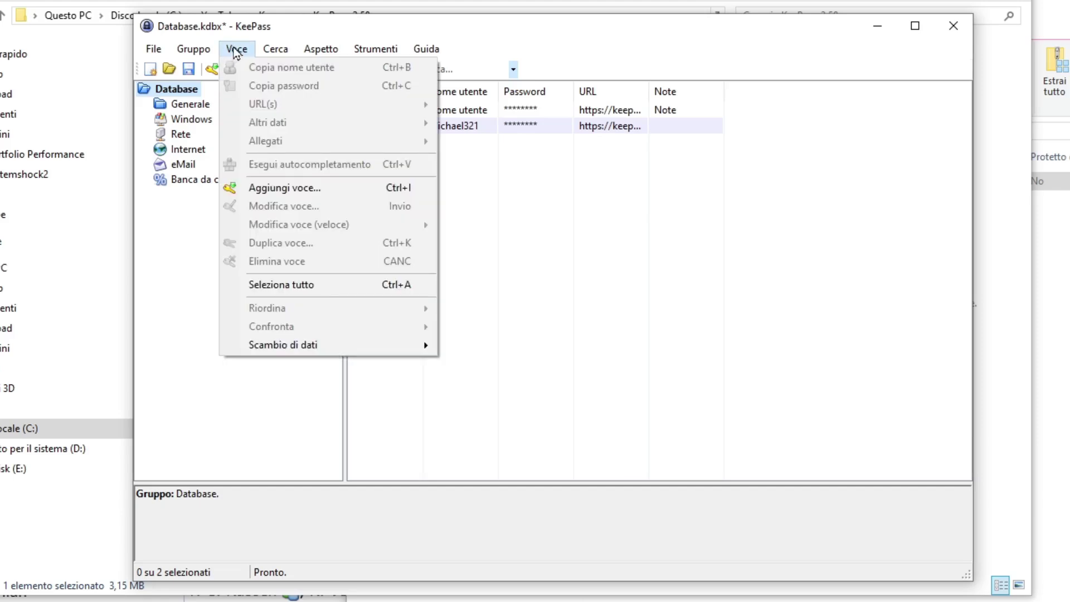
{"action": "left_click", "coordinate": [237, 50]}
{"action": "left_click", "coordinate": [243, 53]}
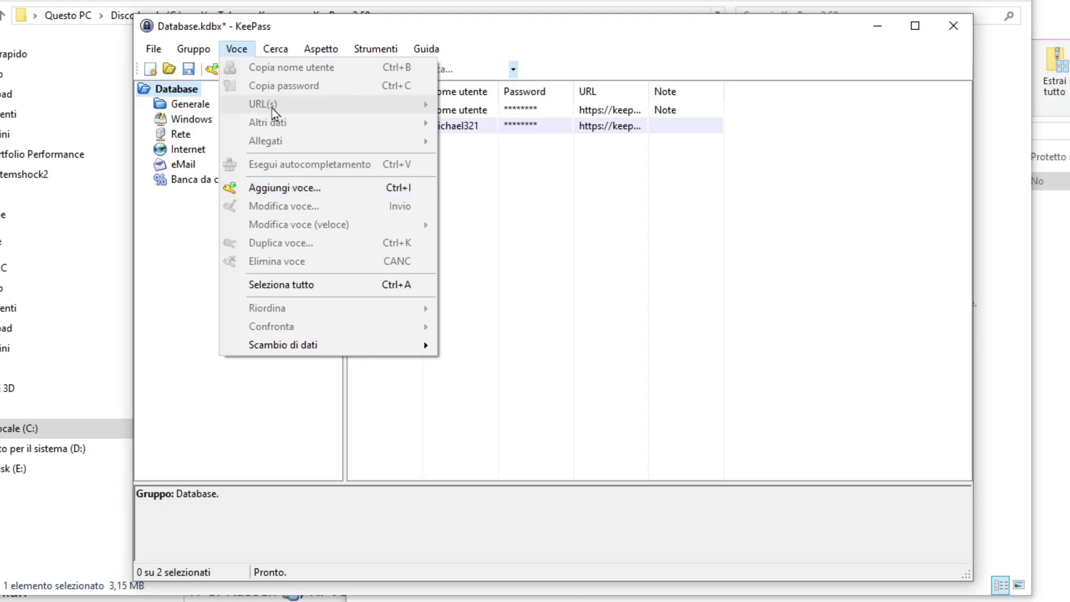
{"action": "mouse_move", "coordinate": [288, 52]}
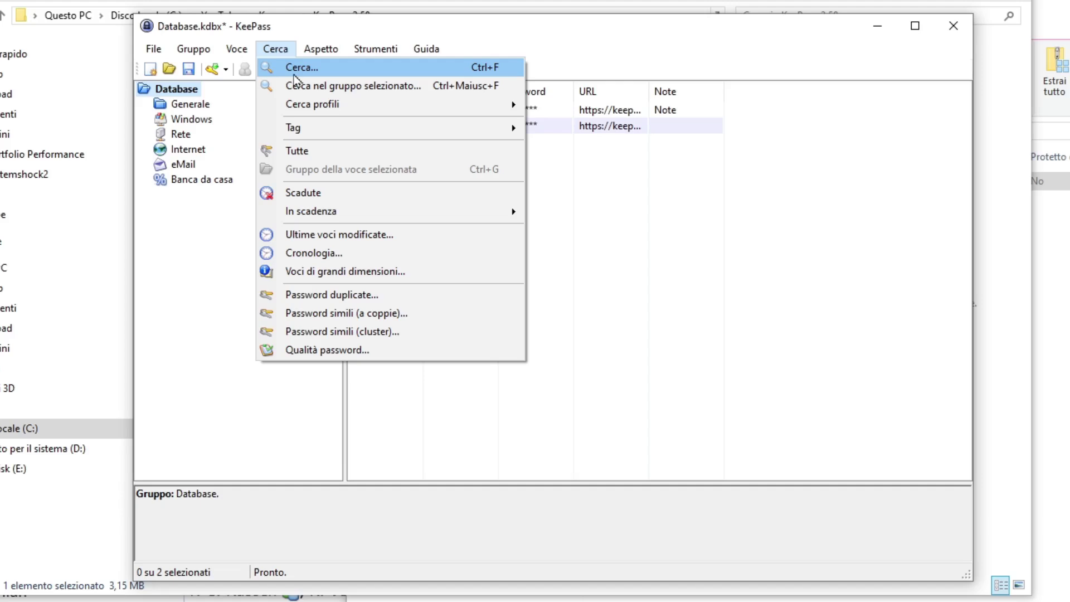
{"action": "mouse_move", "coordinate": [320, 49]}
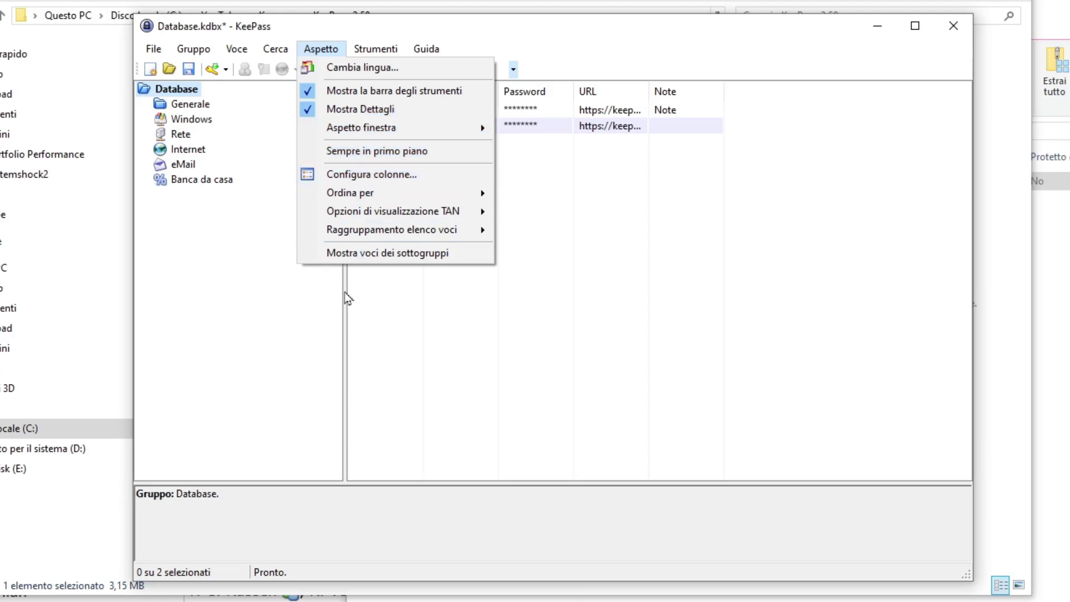
{"action": "mouse_move", "coordinate": [401, 37]}
{"action": "mouse_move", "coordinate": [361, 51]}
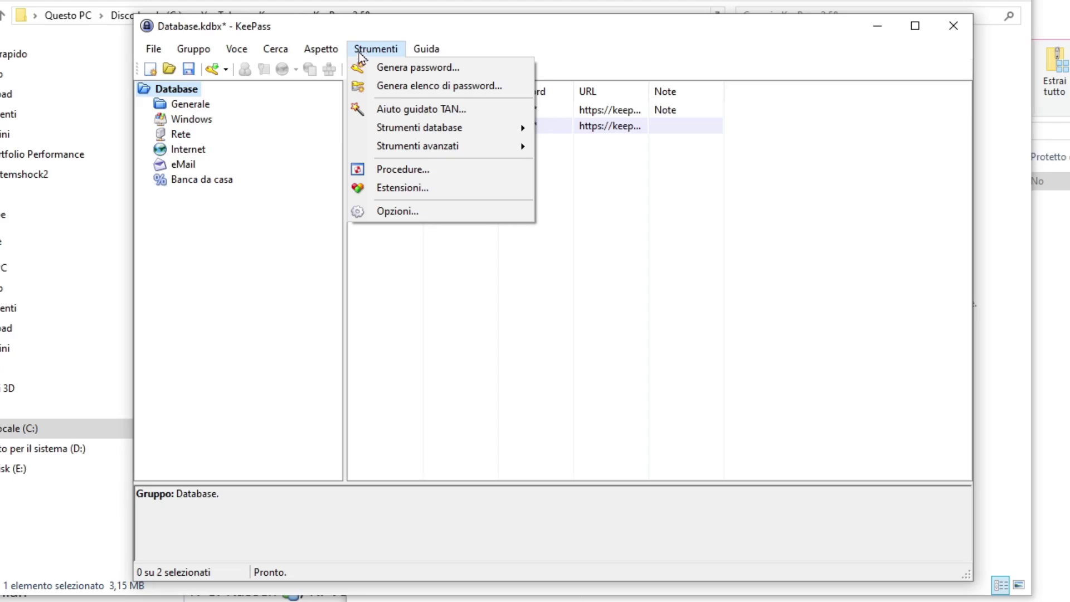
- Generate a 20-character password with special, minus and underscore characters as a new entry
{"action": "left_click", "coordinate": [410, 76]}
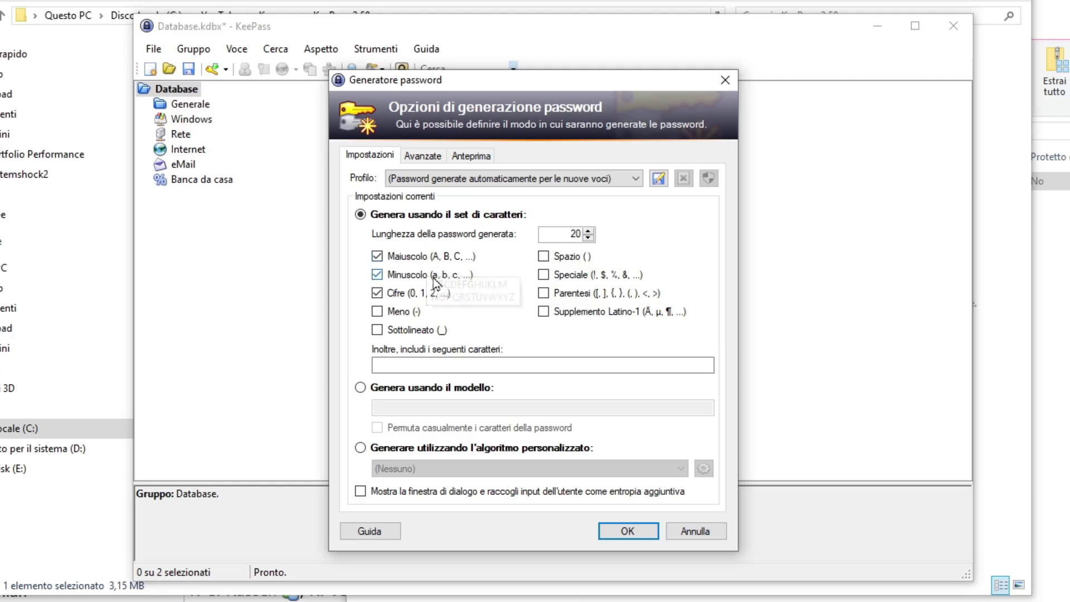
{"action": "left_click", "coordinate": [544, 275]}
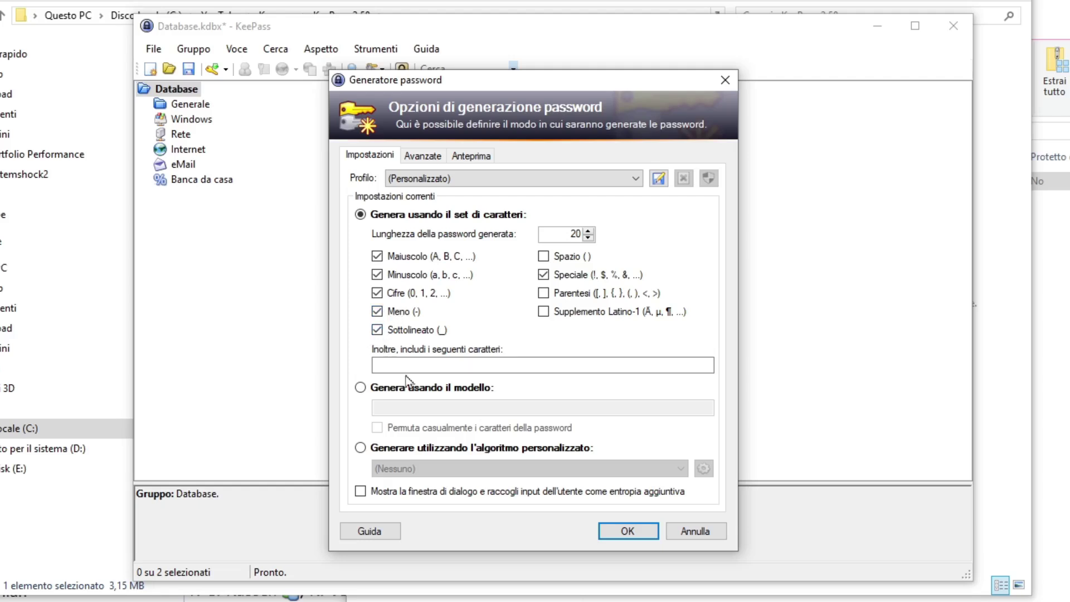
{"action": "left_click", "coordinate": [378, 331]}
{"action": "left_click", "coordinate": [423, 156]}
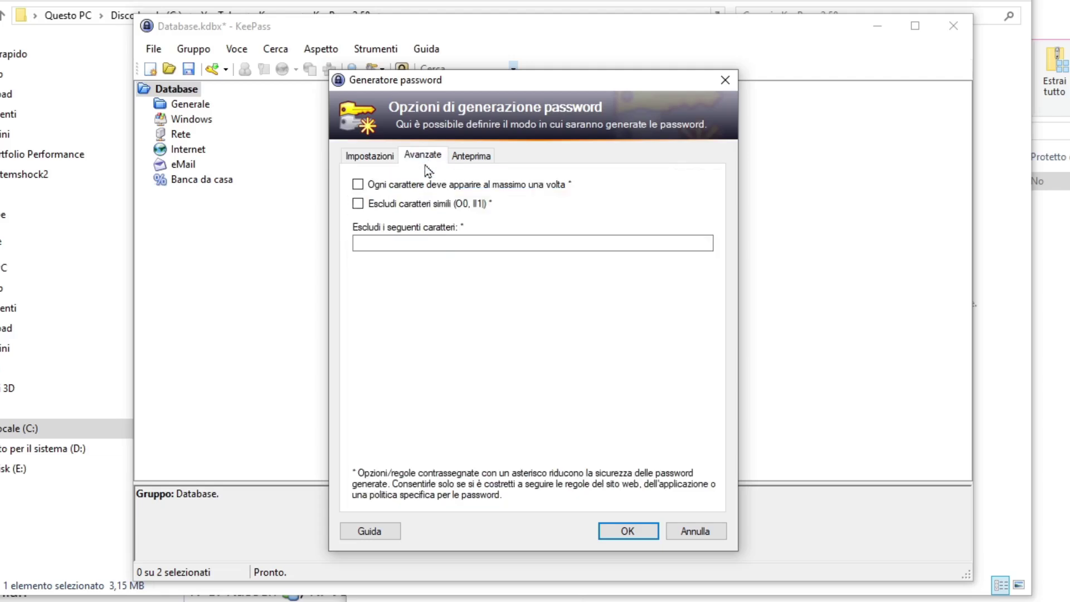
{"action": "left_click", "coordinate": [622, 538]}
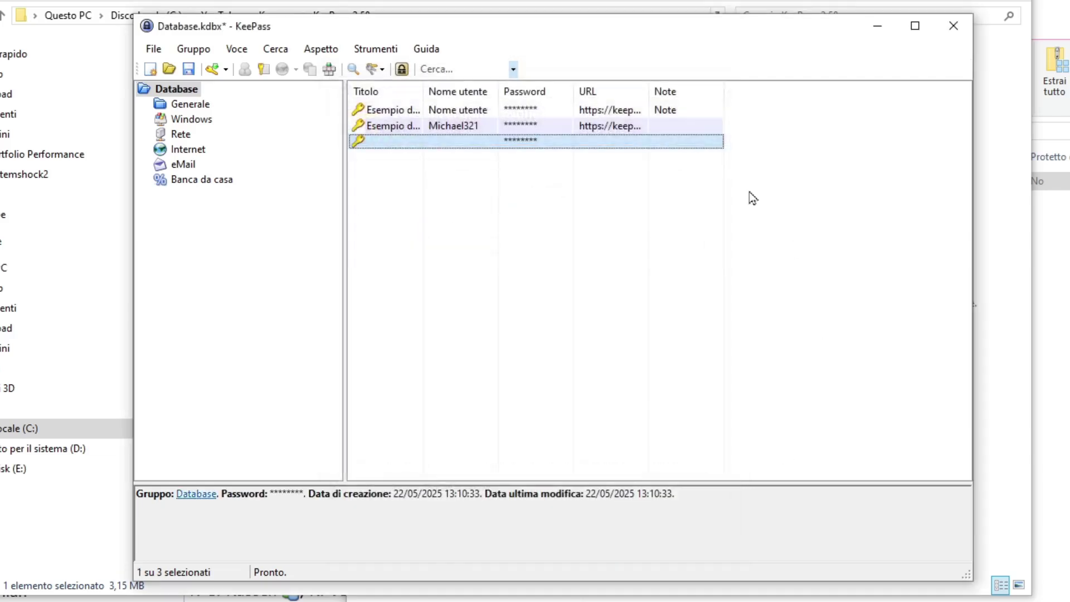
- View and close the KeePass 2.58 About box, then select the Internet group
{"action": "left_click", "coordinate": [419, 50]}
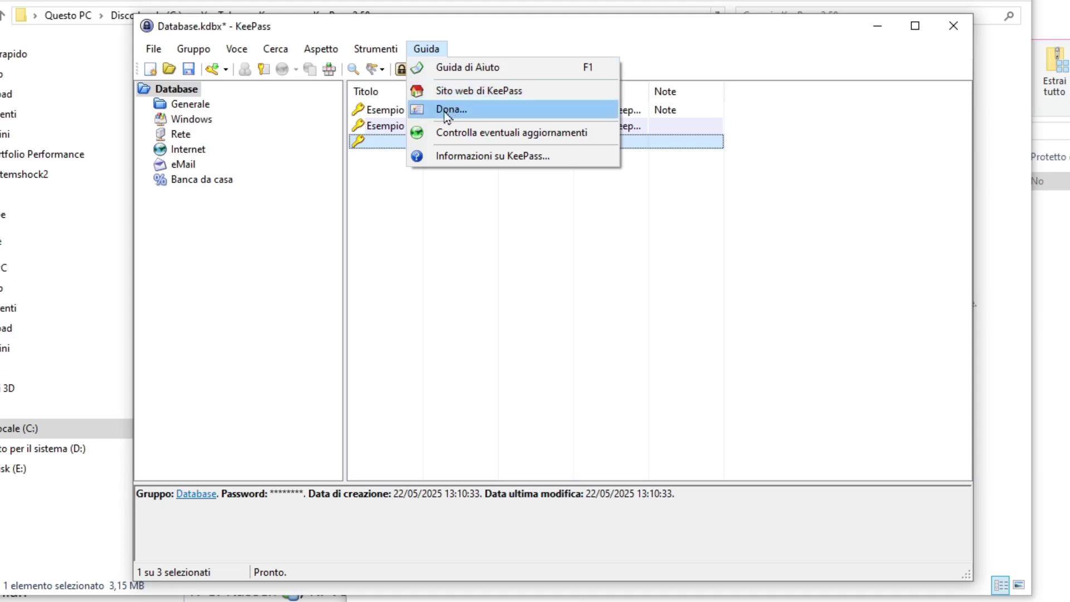
{"action": "left_click", "coordinate": [468, 158]}
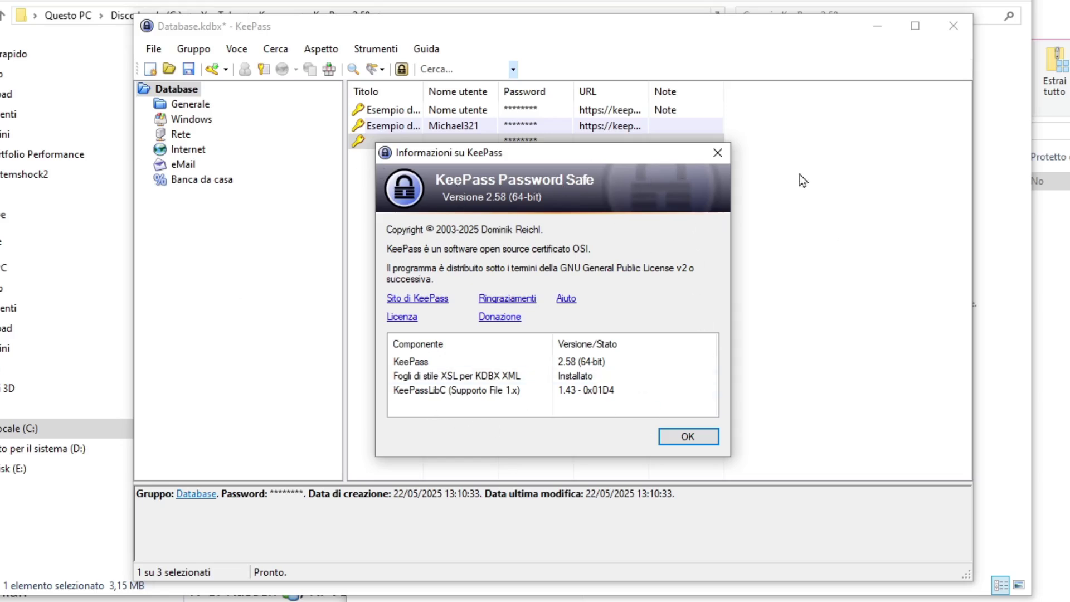
{"action": "left_click", "coordinate": [721, 156]}
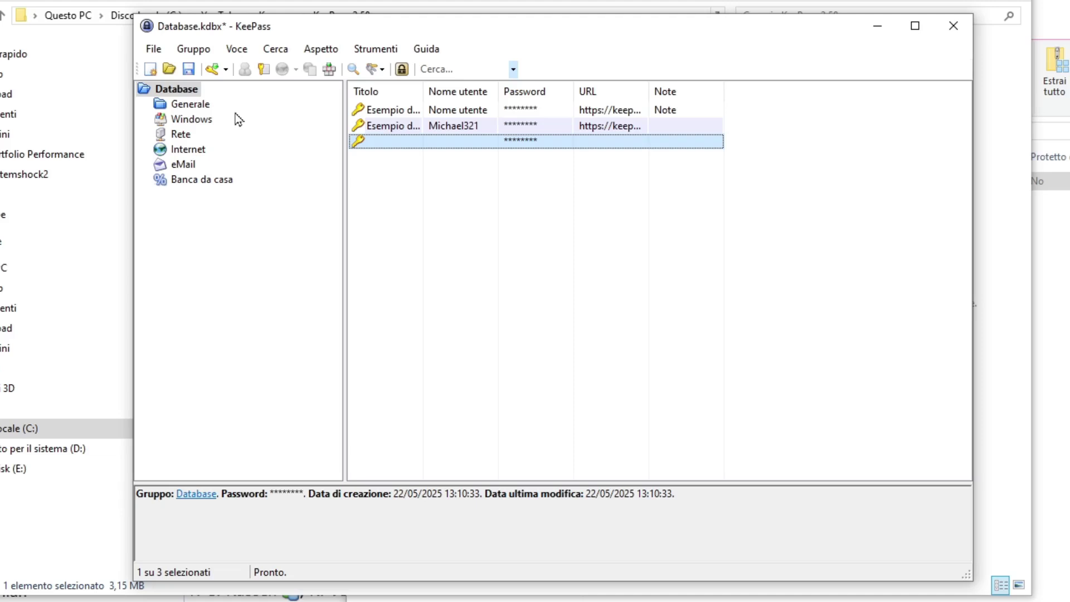
{"action": "left_click", "coordinate": [204, 151]}
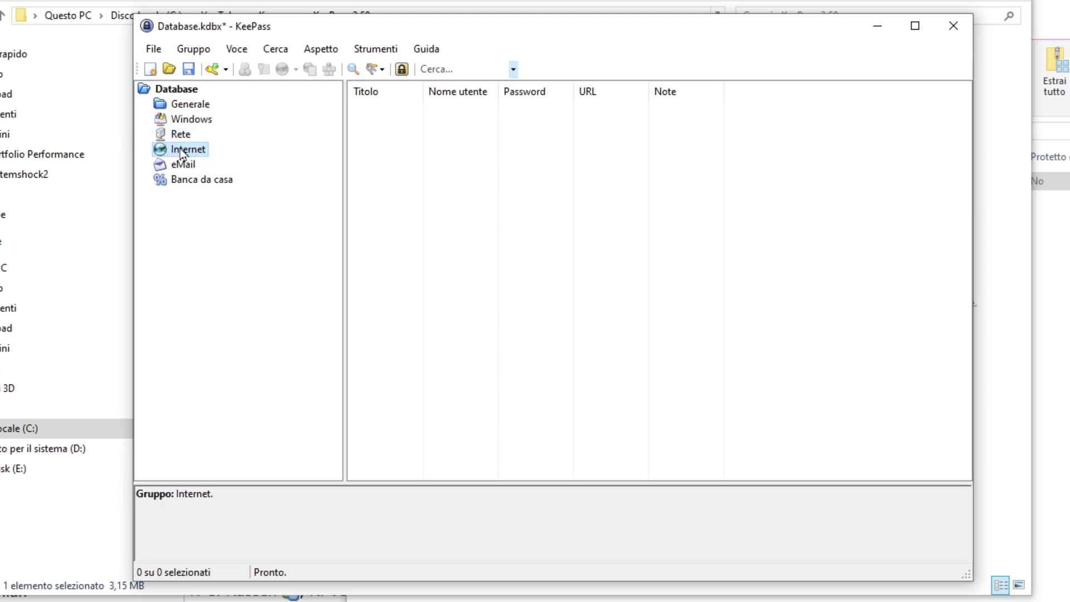
- Add a new Internet entry titled 'Sito di test' and enter its user name
{"action": "right_click", "coordinate": [182, 154]}
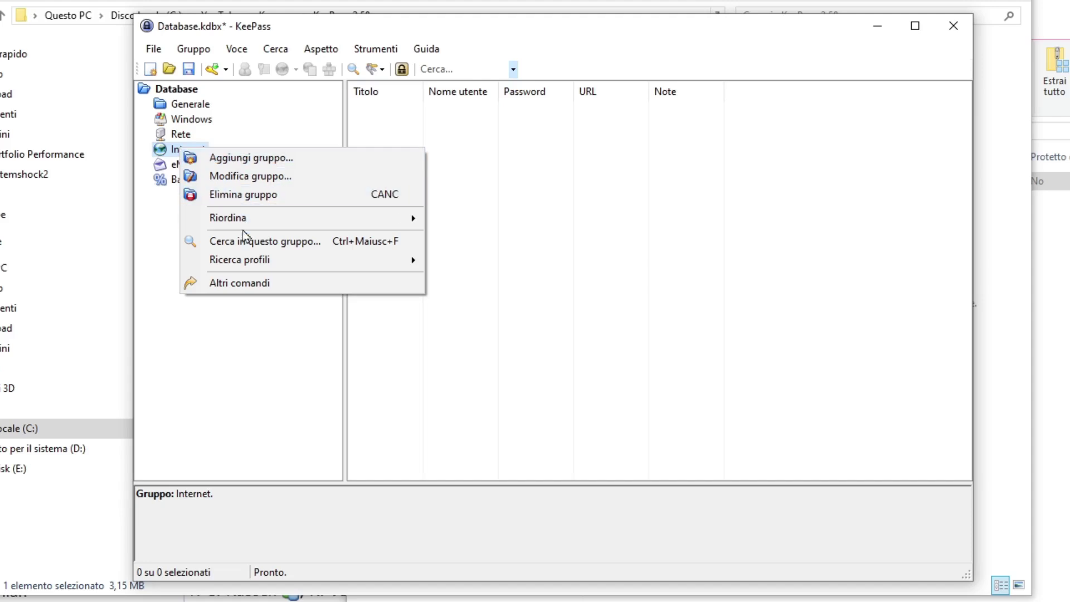
{"action": "left_click", "coordinate": [214, 71]}
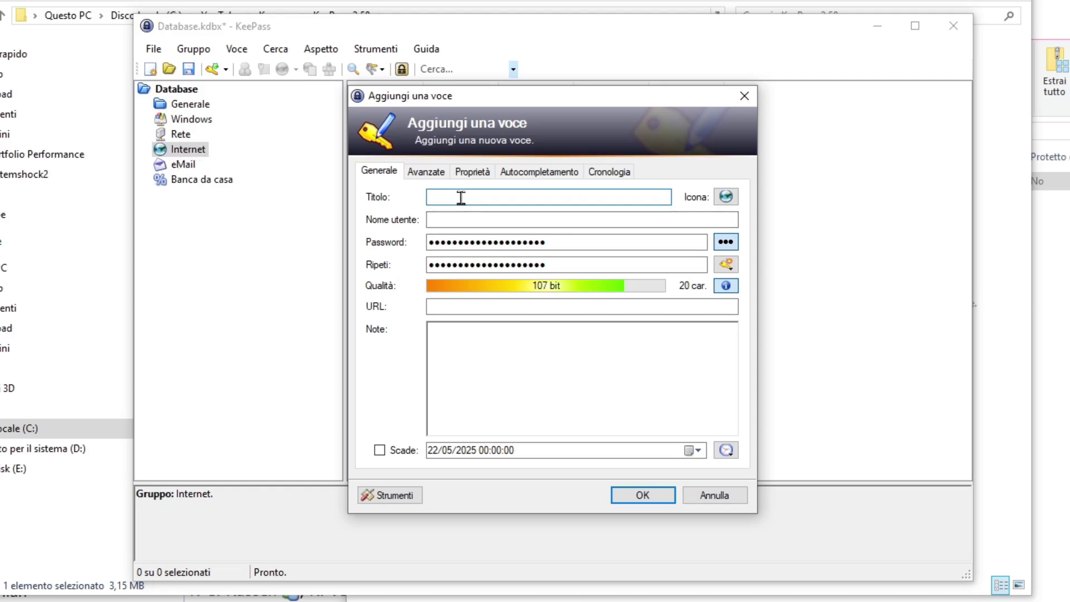
{"action": "type", "text": "Sito di test"}
{"action": "left_click", "coordinate": [494, 219]}
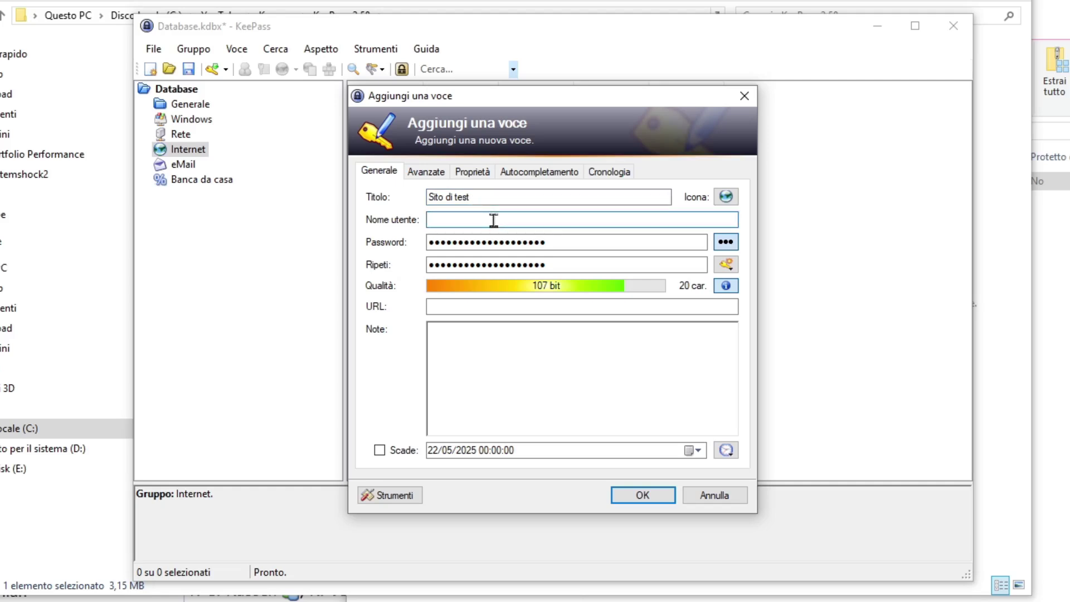
{"action": "type", "text": "DT_WORLD"}
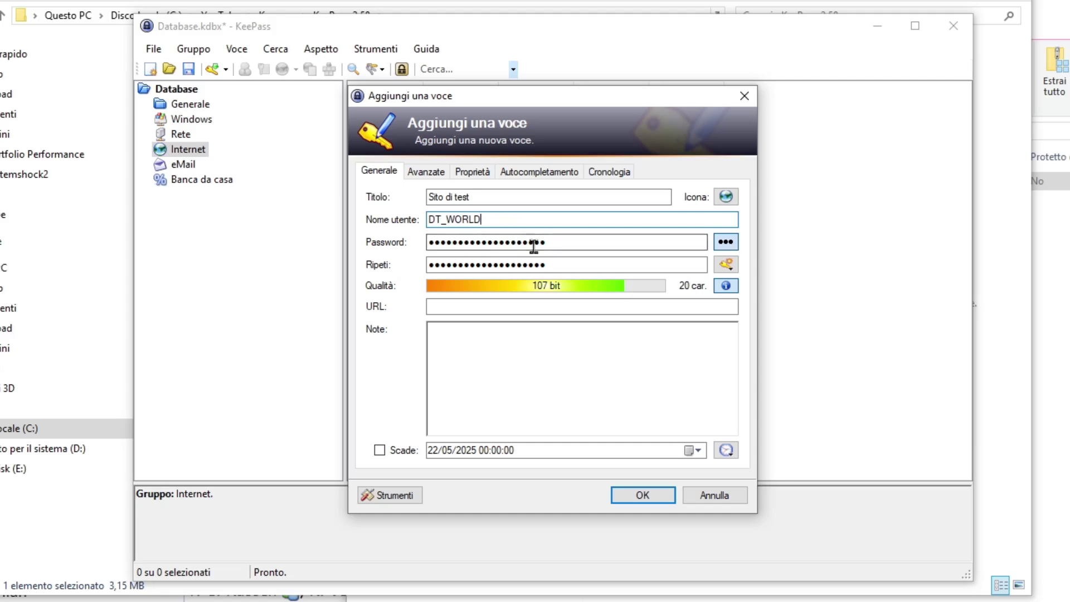
- Replace the password and its repeat with an 8-character password, briefly revealing it
{"action": "left_click_drag", "start_coordinate": [564, 246], "coordinate": [365, 250]}
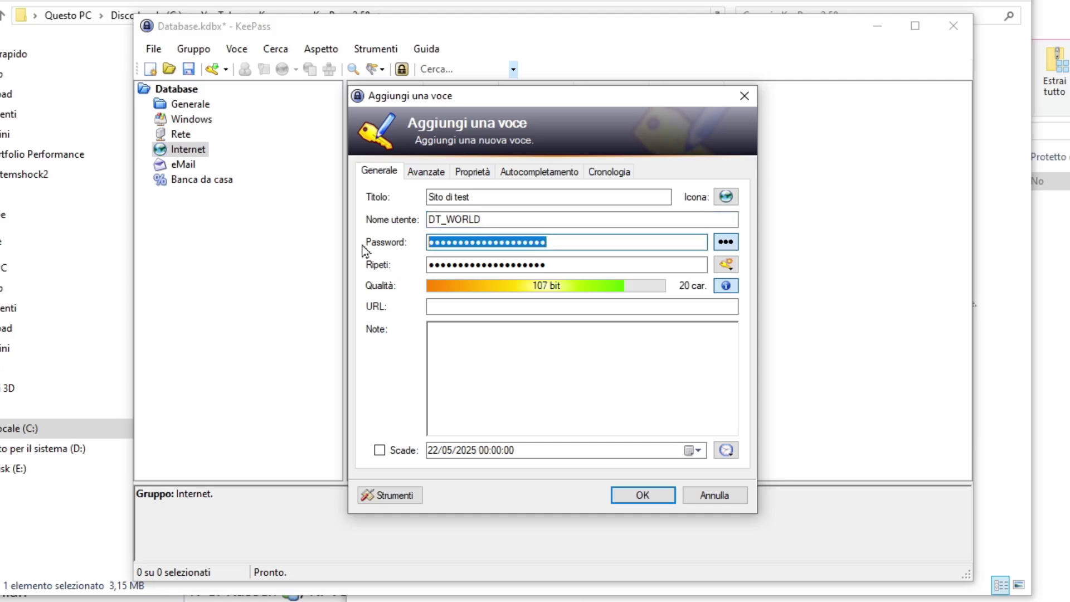
{"action": "type", "text": "••••••••"}
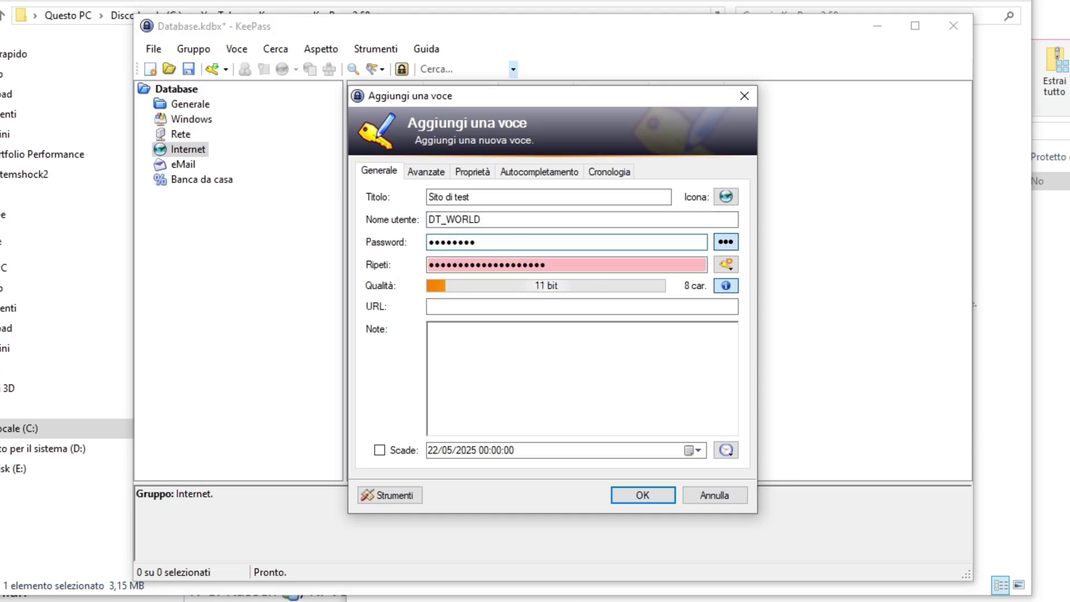
{"action": "left_click_drag", "start_coordinate": [657, 270], "coordinate": [367, 262]}
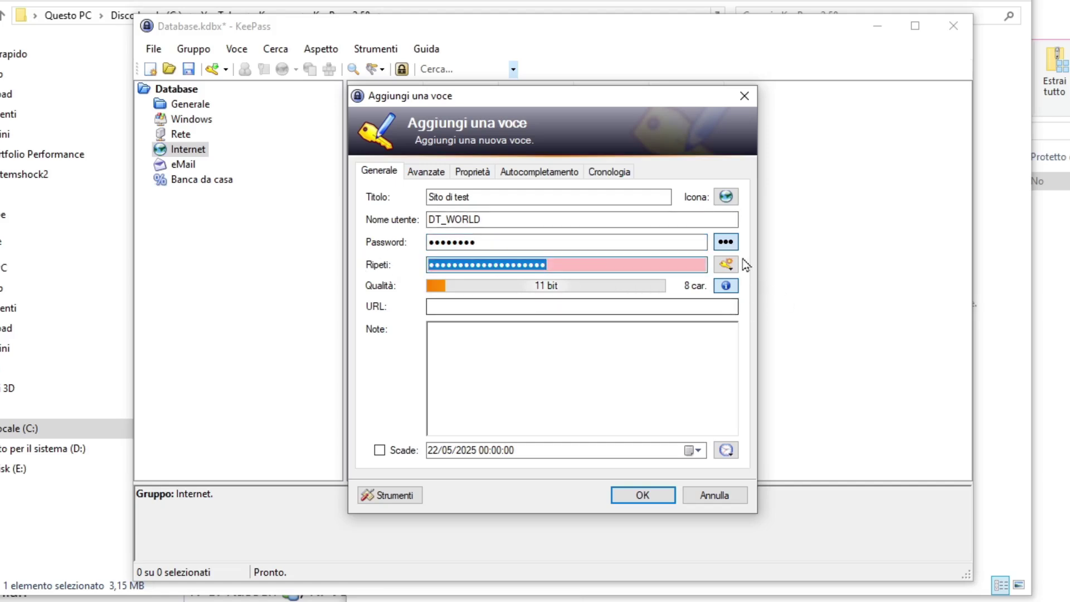
{"action": "type", "text": "••••••••"}
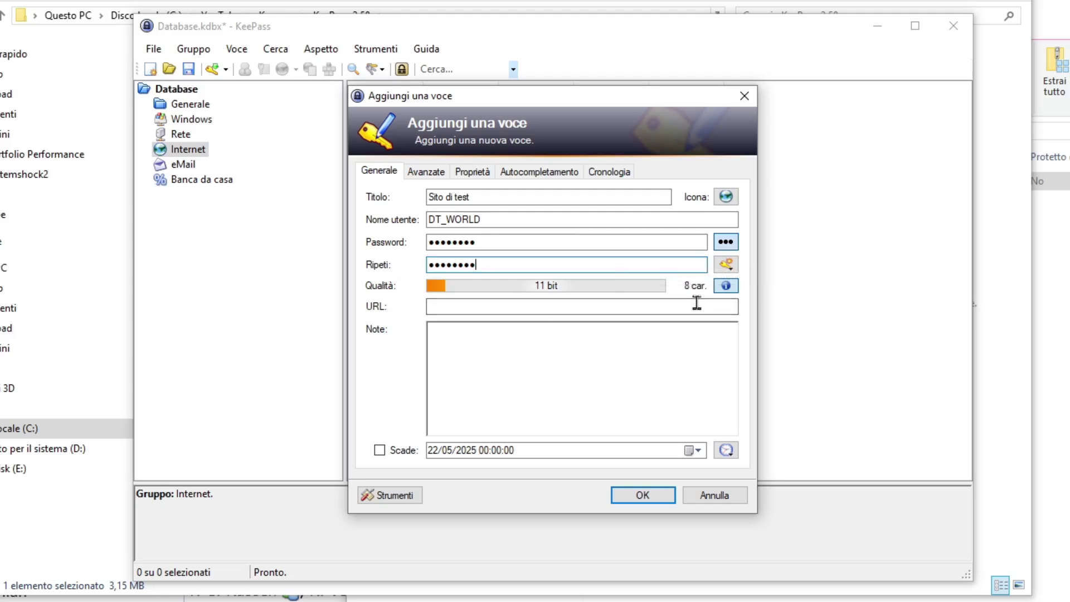
{"action": "left_click", "coordinate": [726, 243]}
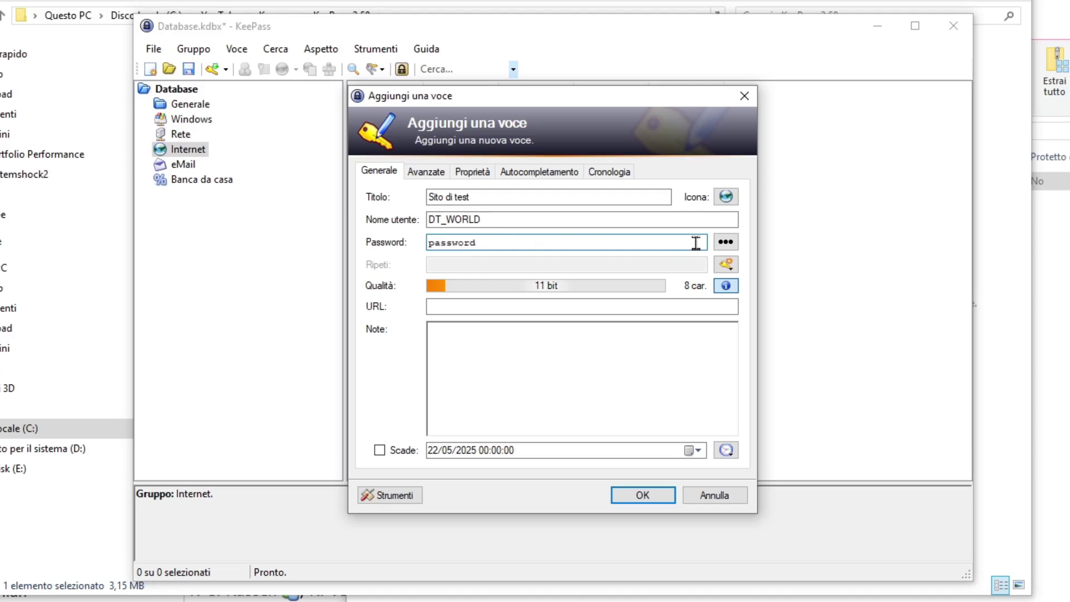
{"action": "left_click", "coordinate": [731, 248]}
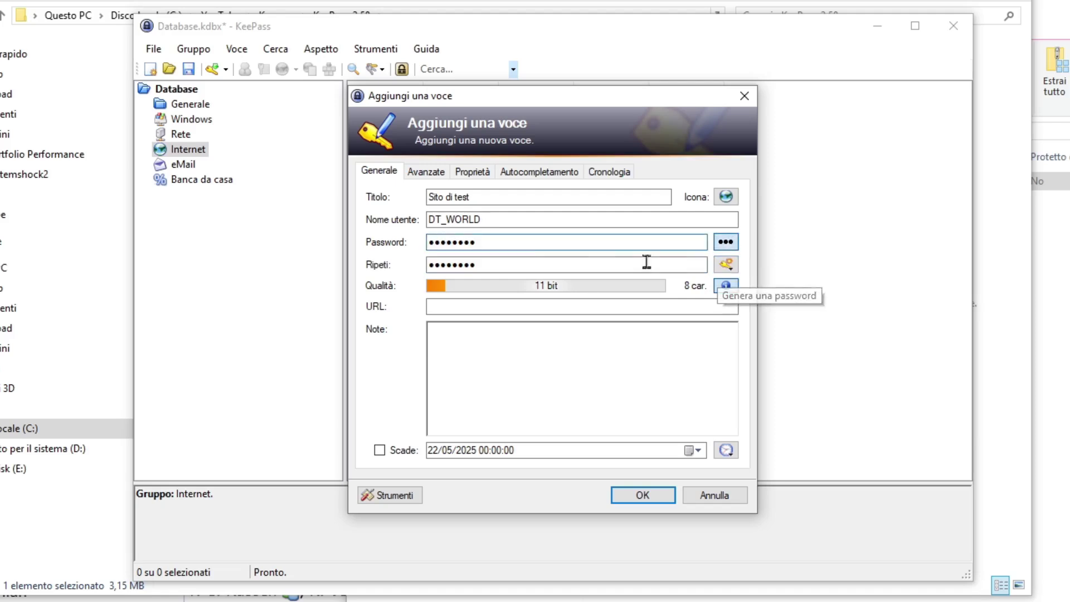
- Clear both password fields and fill them with a generated 20-character, 110-bit password
{"action": "double_click", "coordinate": [523, 243]}
{"action": "key", "text": "BackSpace"}
{"action": "double_click", "coordinate": [478, 264]}
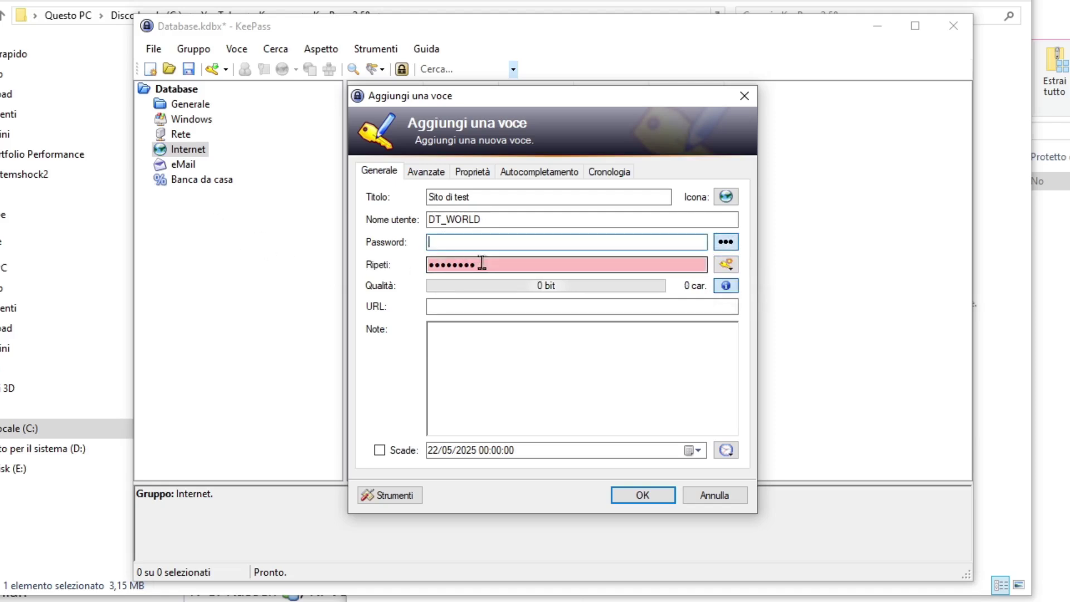
{"action": "key", "text": "BackSpace"}
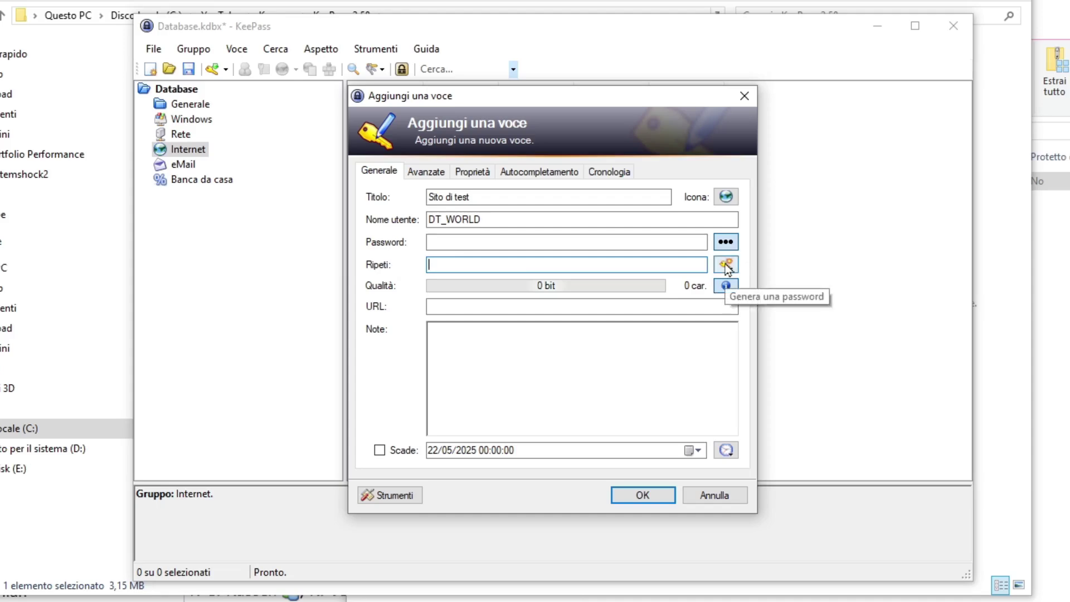
{"action": "left_click", "coordinate": [726, 266]}
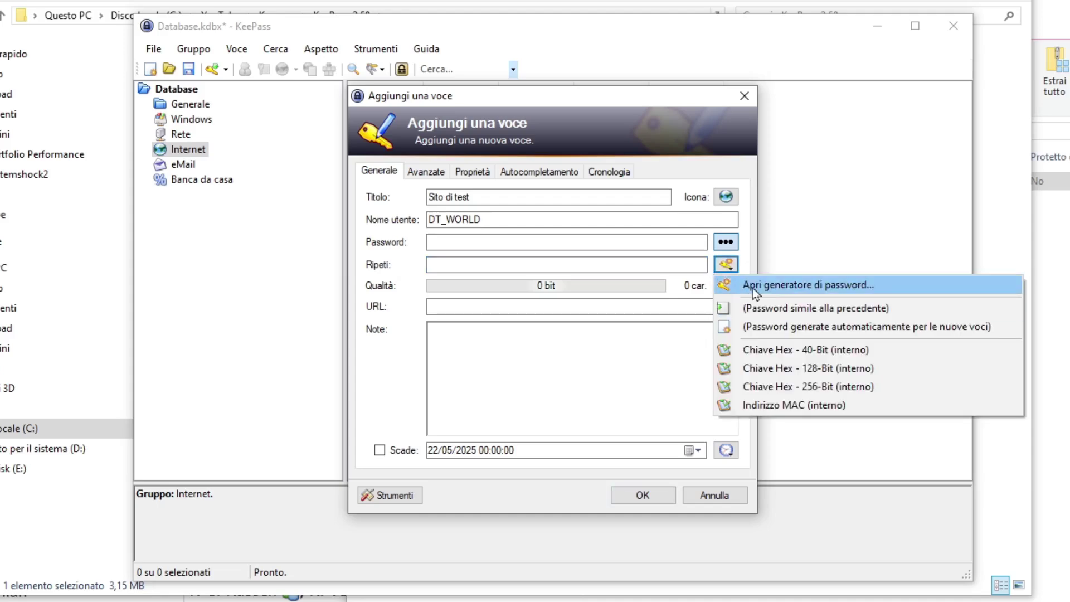
{"action": "left_click", "coordinate": [752, 288]}
{"action": "left_click", "coordinate": [624, 529]}
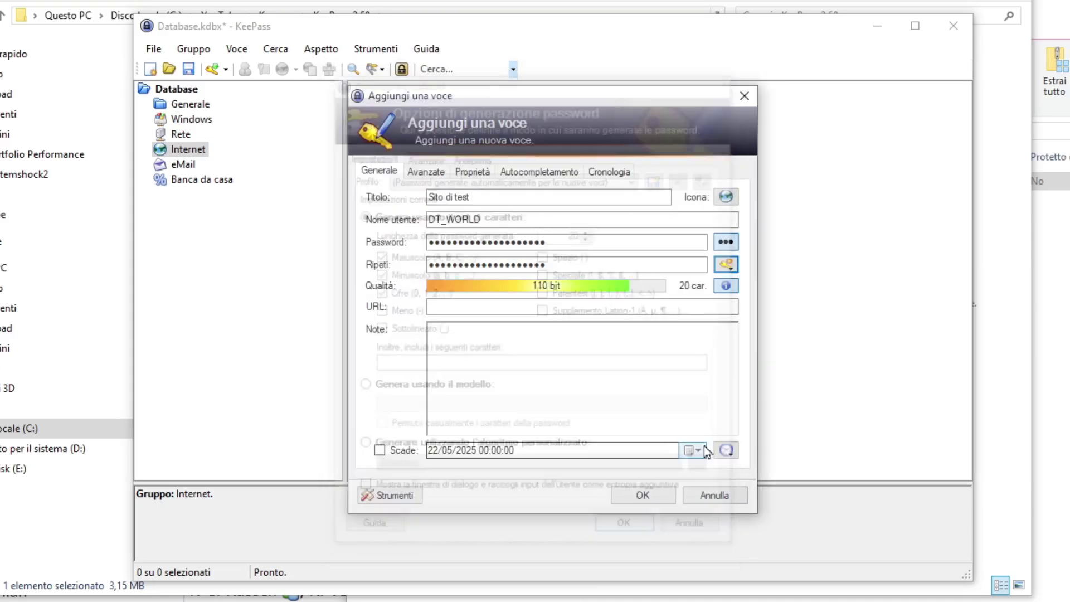
{"action": "left_click", "coordinate": [725, 265]}
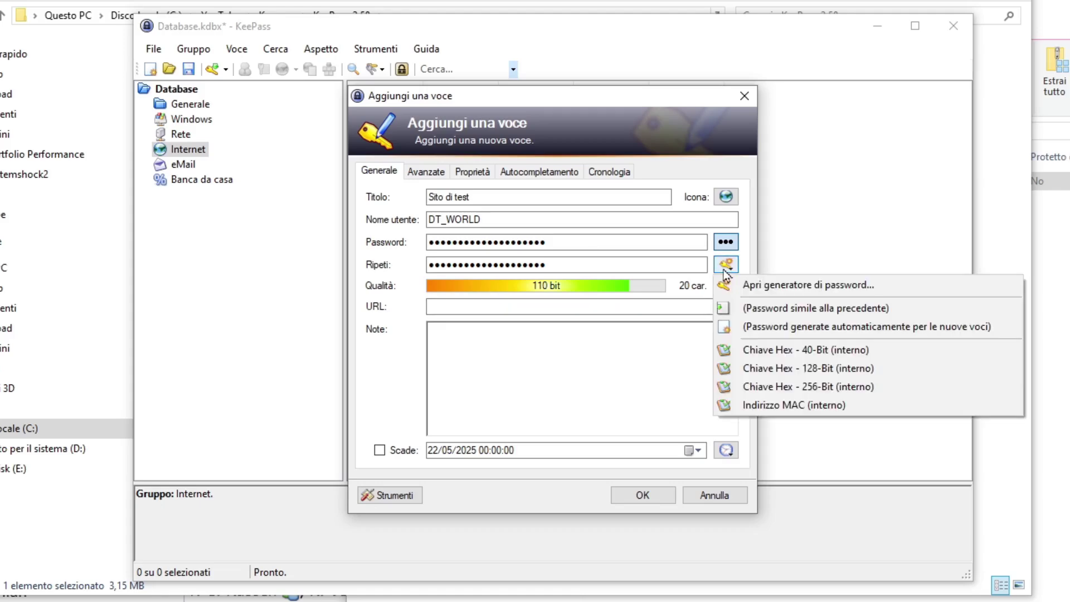
- Regenerate the entry's password and show it in plain text
{"action": "left_click", "coordinate": [758, 286]}
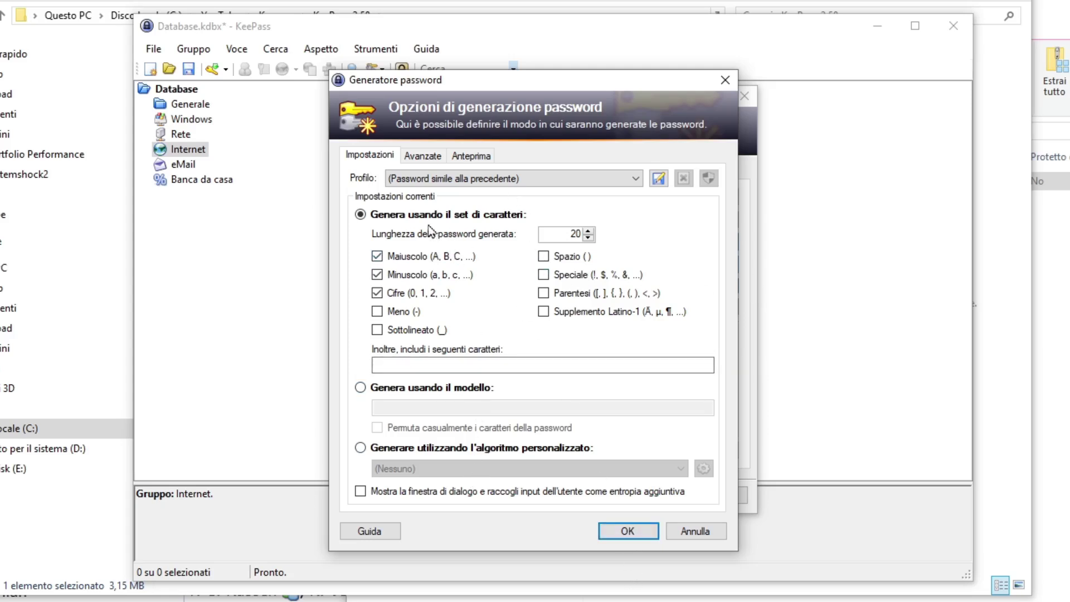
{"action": "left_click", "coordinate": [628, 531]}
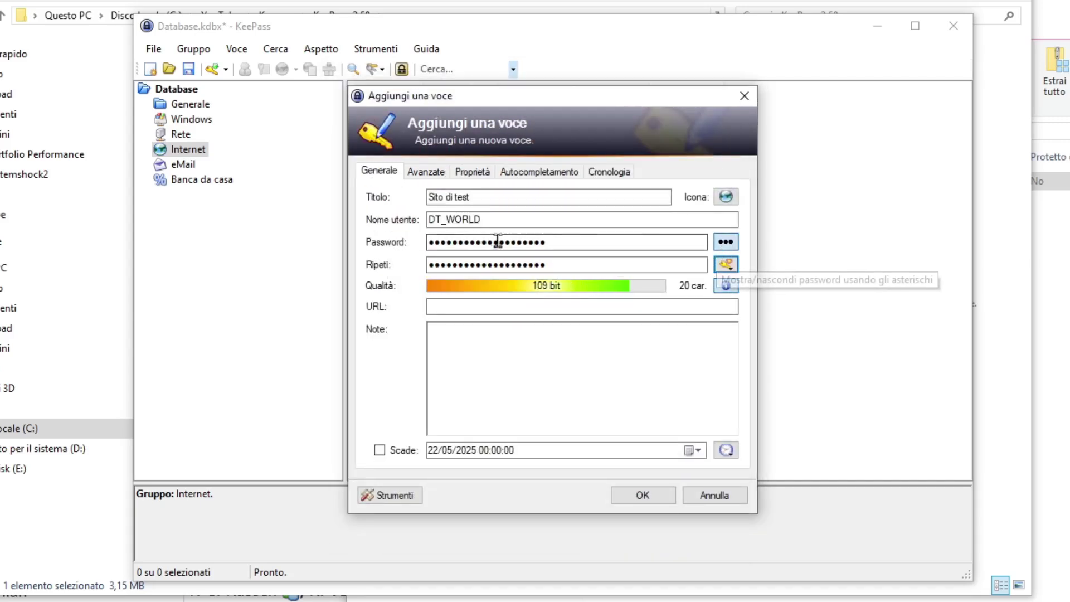
{"action": "left_click", "coordinate": [726, 242]}
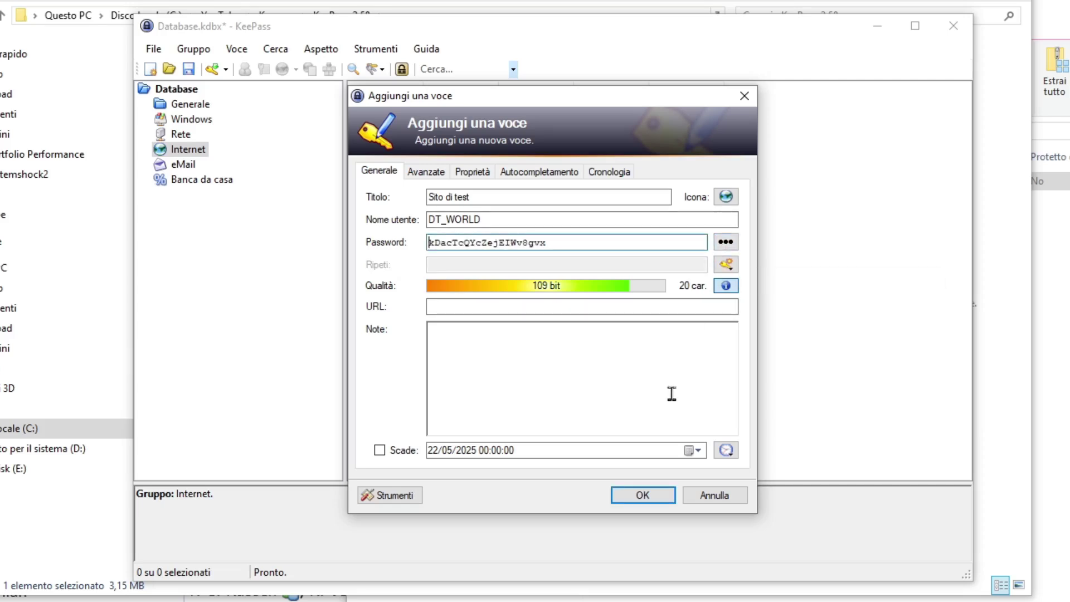
{"action": "left_click", "coordinate": [727, 242]}
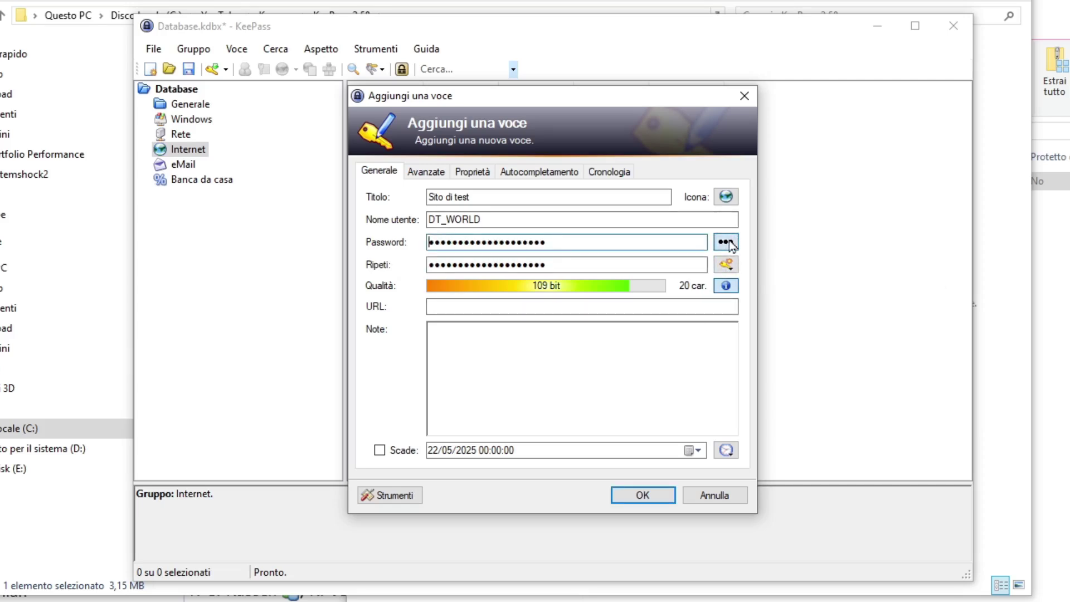
{"action": "left_click", "coordinate": [727, 242]}
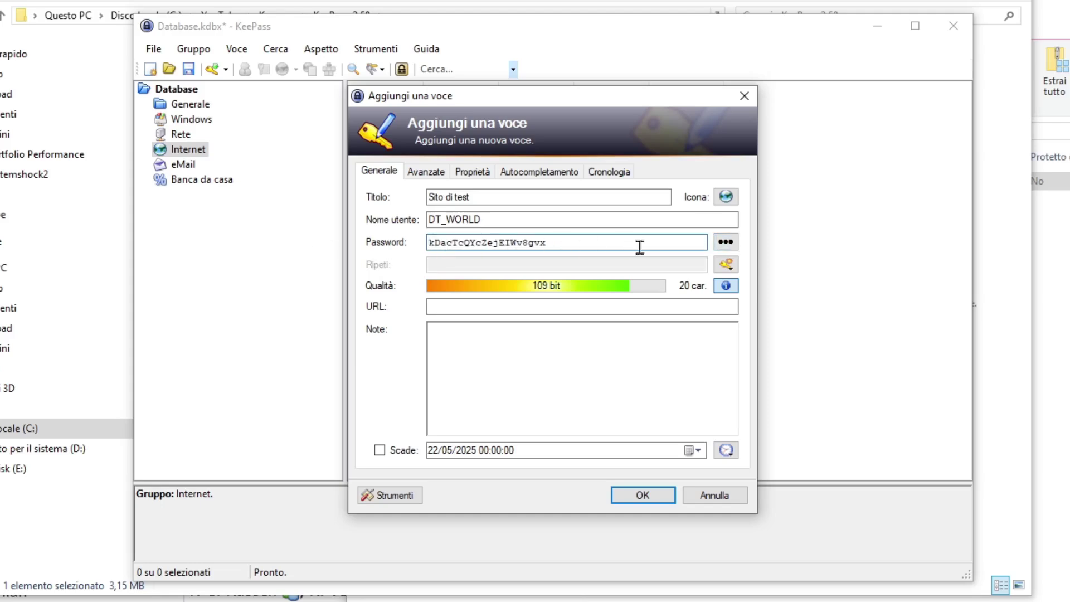
- Generate a new password including special symbols but excluding brackets
{"action": "left_click", "coordinate": [726, 264]}
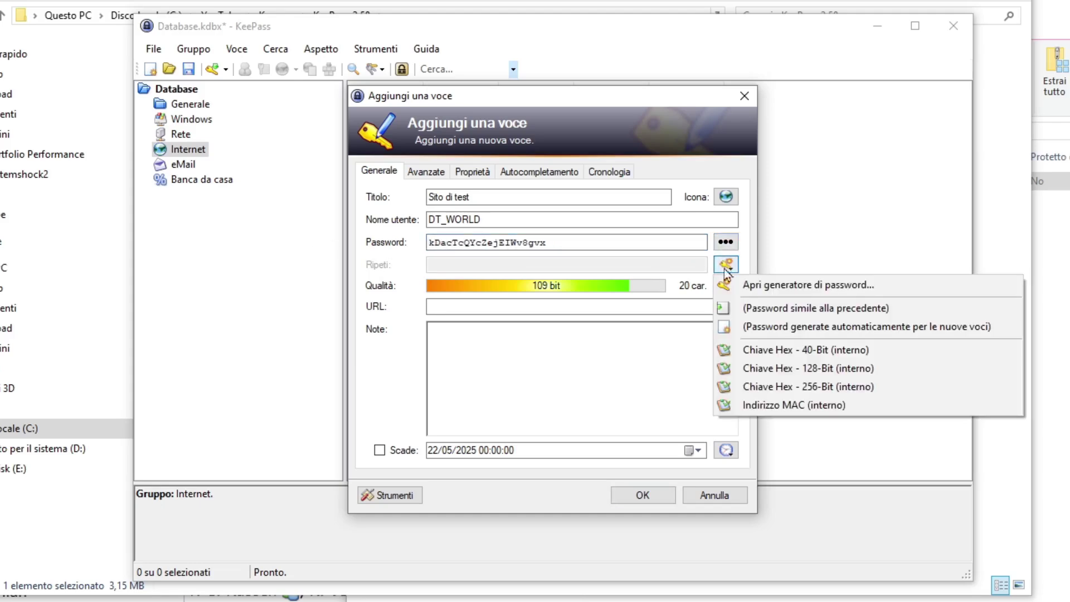
{"action": "left_click", "coordinate": [735, 285]}
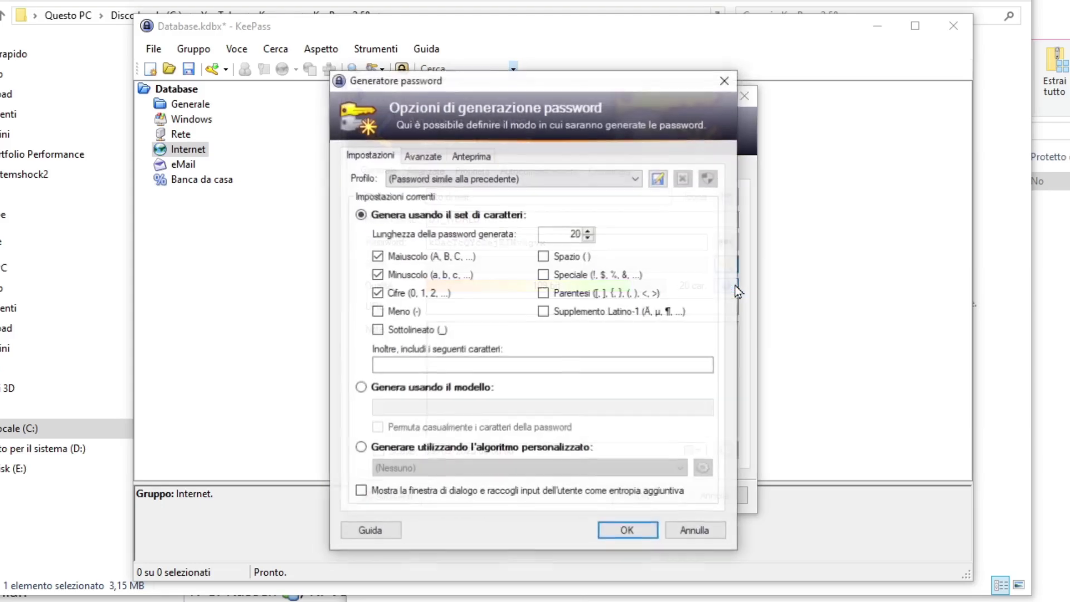
{"action": "left_click", "coordinate": [546, 295]}
{"action": "left_click", "coordinate": [544, 274]}
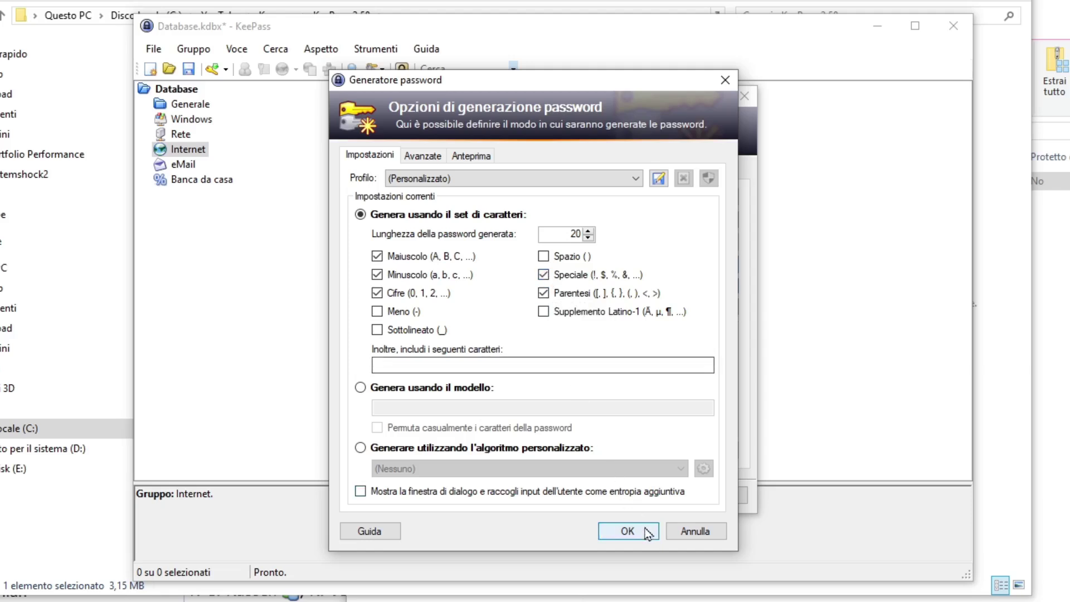
{"action": "left_click", "coordinate": [543, 293]}
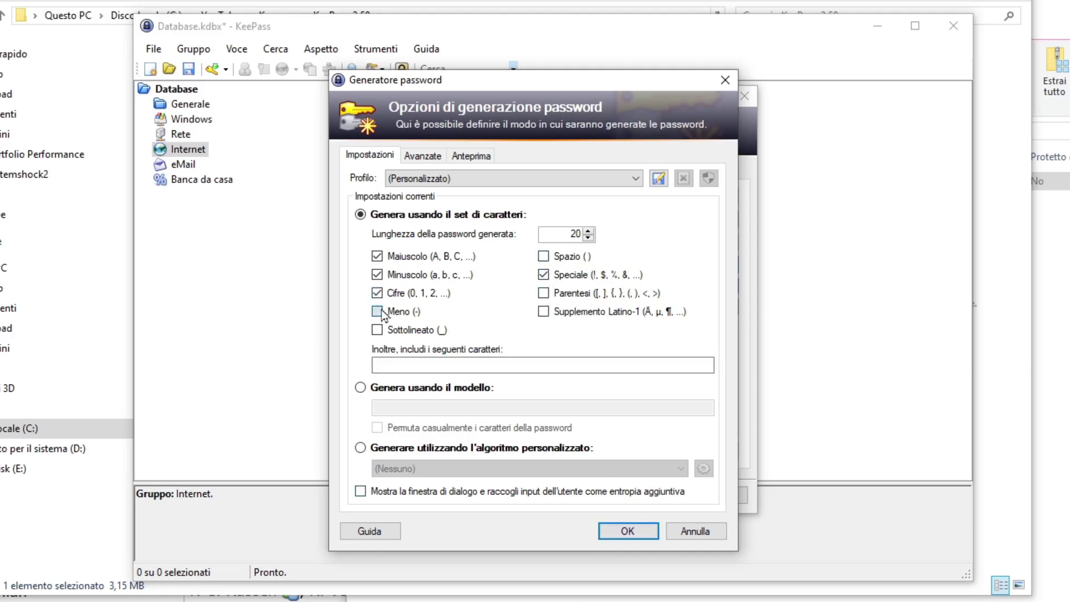
{"action": "left_click", "coordinate": [627, 531]}
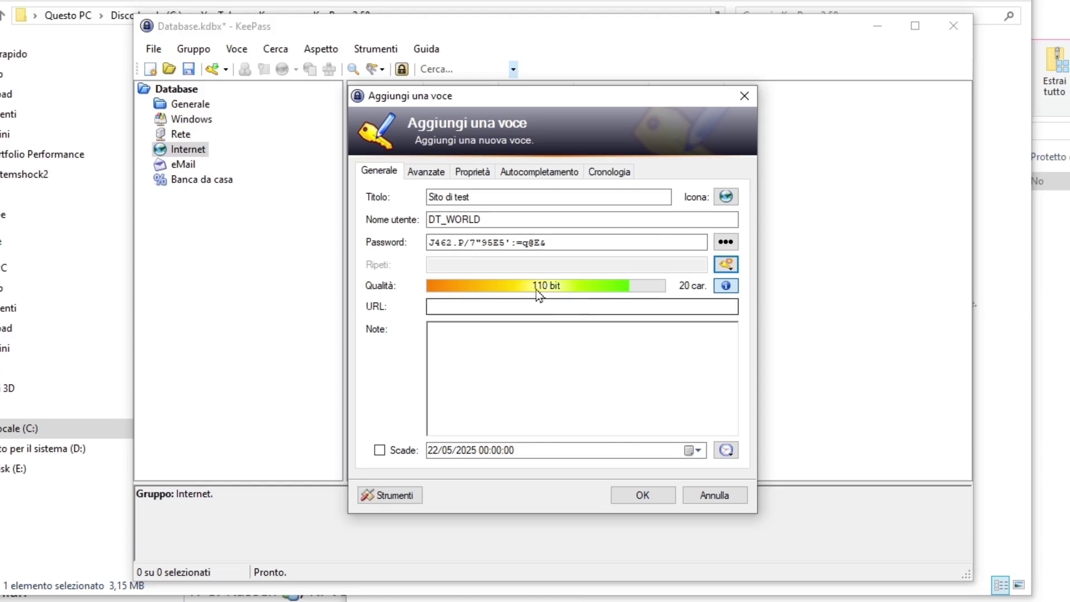
{"action": "left_click_drag", "start_coordinate": [561, 241], "coordinate": [238, 236]}
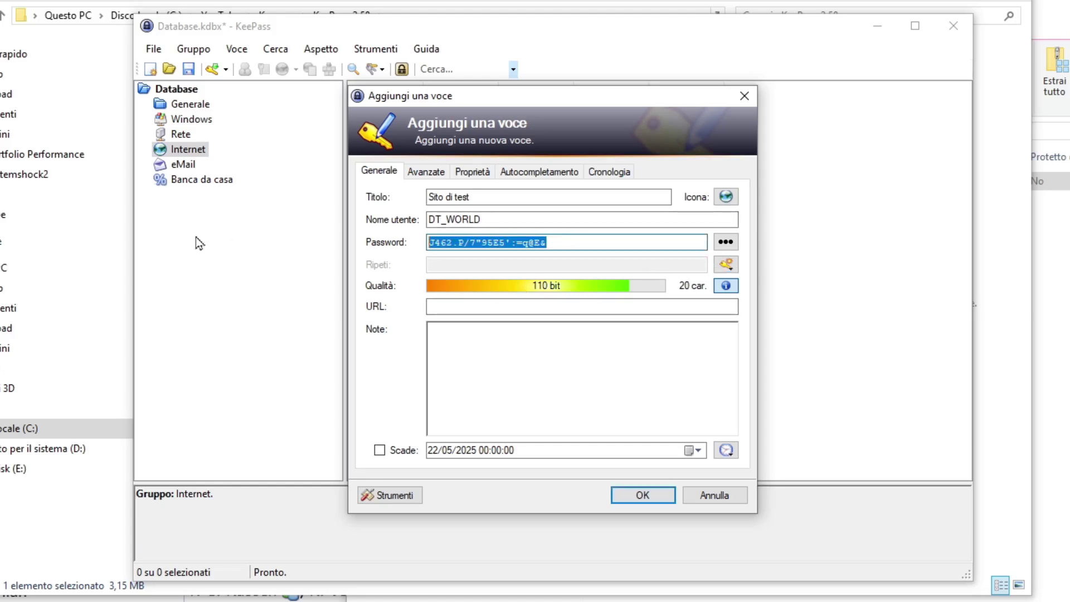
{"action": "type", "text": "password"}
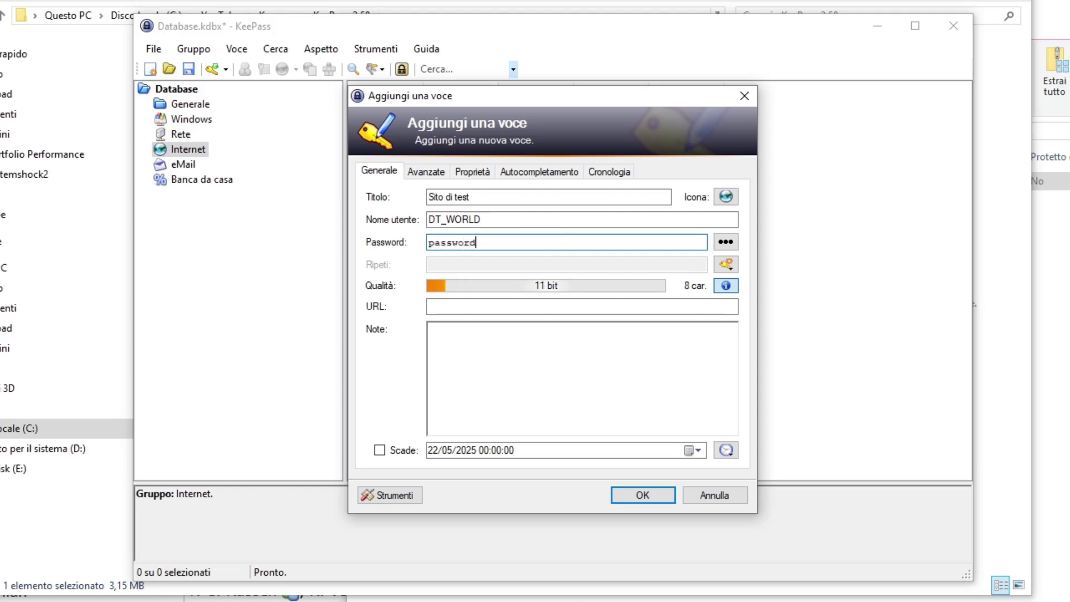
{"action": "left_click", "coordinate": [453, 307]}
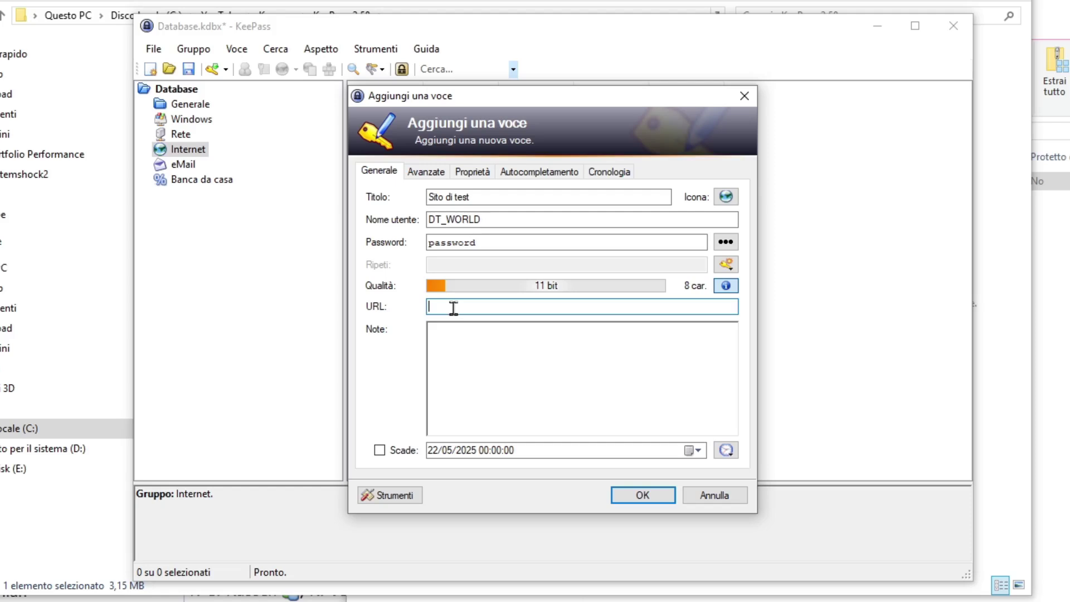
{"action": "type", "text": "http://sitotest.com"}
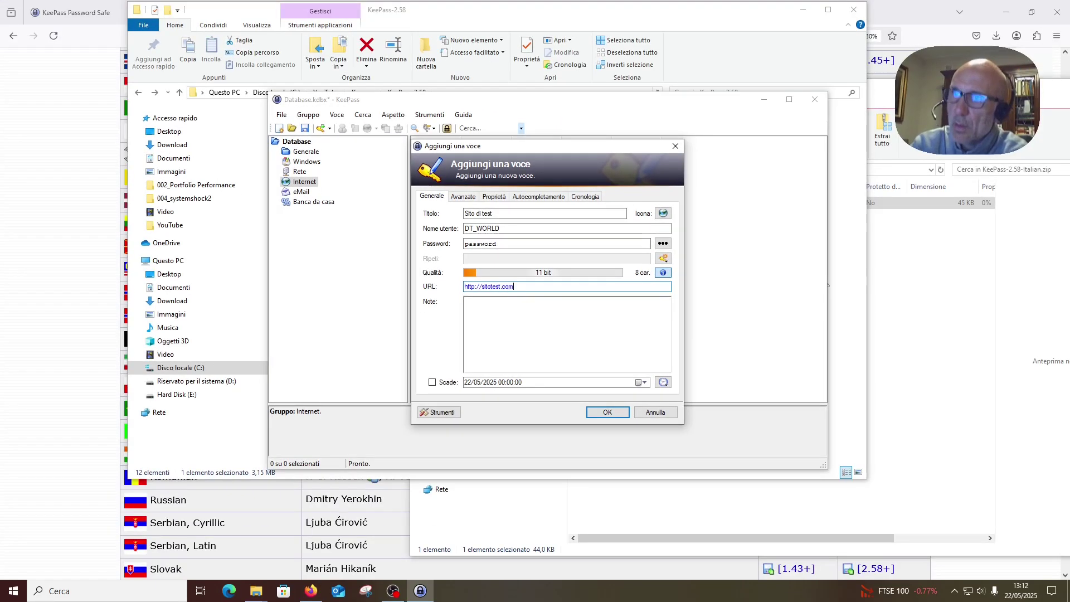
- Write two lines of notes, 'kjfhskhf' and 'fsdfs'
{"action": "left_click", "coordinate": [459, 343]}
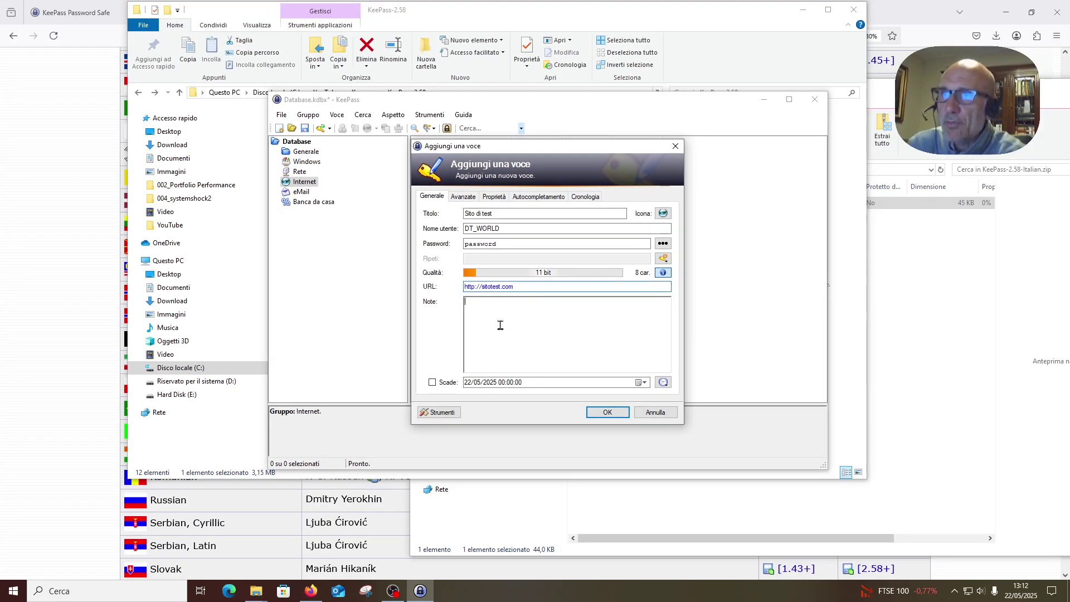
{"action": "type", "text": "kjfhskhf"}
{"action": "key", "text": "Return"}
{"action": "type", "text": "fsdfs"}
{"action": "key", "text": "Return"}
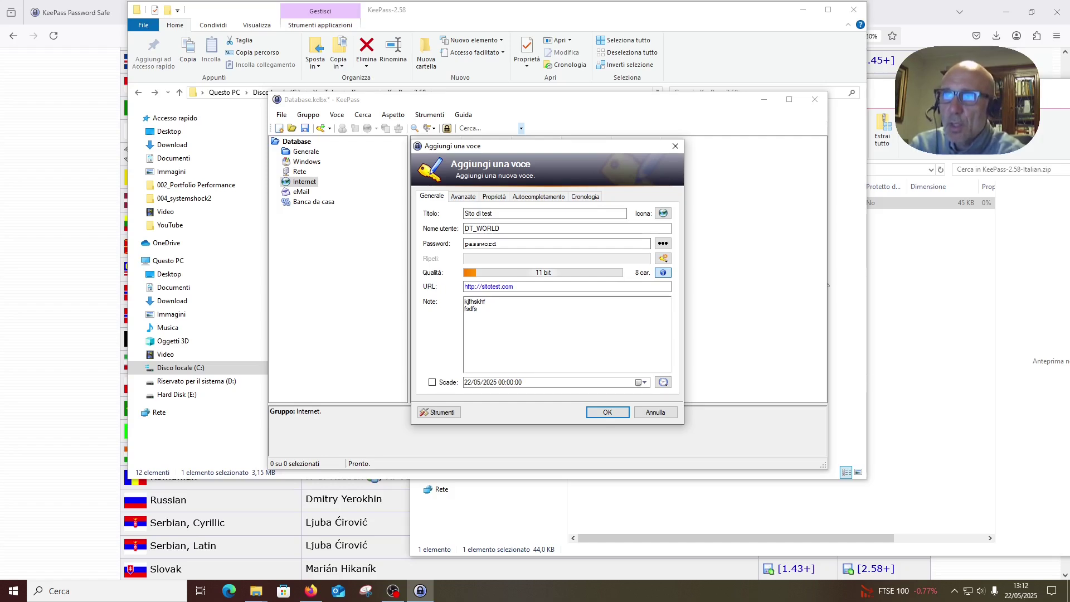
- Save the test entry, widen the Nome utente and Titolo columns, and save the database
{"action": "left_click", "coordinate": [613, 412]}
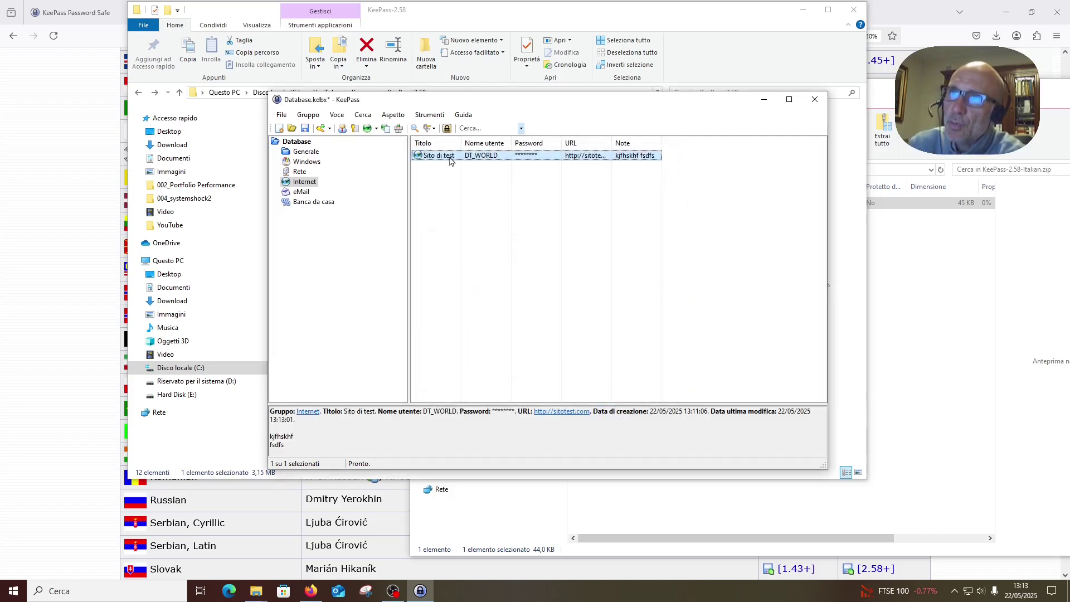
{"action": "left_click_drag", "start_coordinate": [512, 142], "coordinate": [534, 143]}
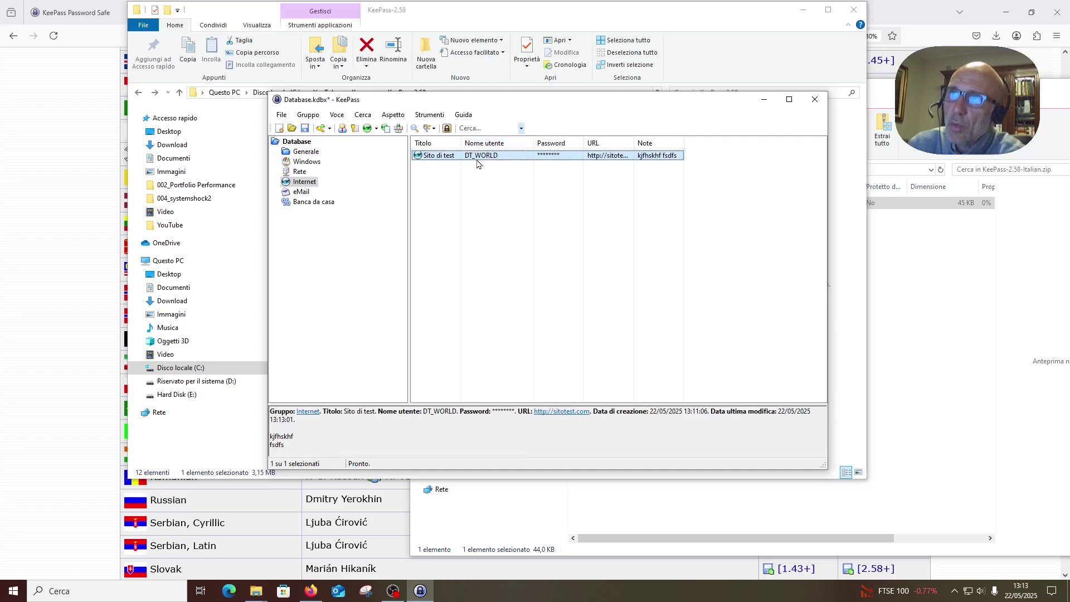
{"action": "left_click_drag", "start_coordinate": [461, 143], "coordinate": [477, 143]}
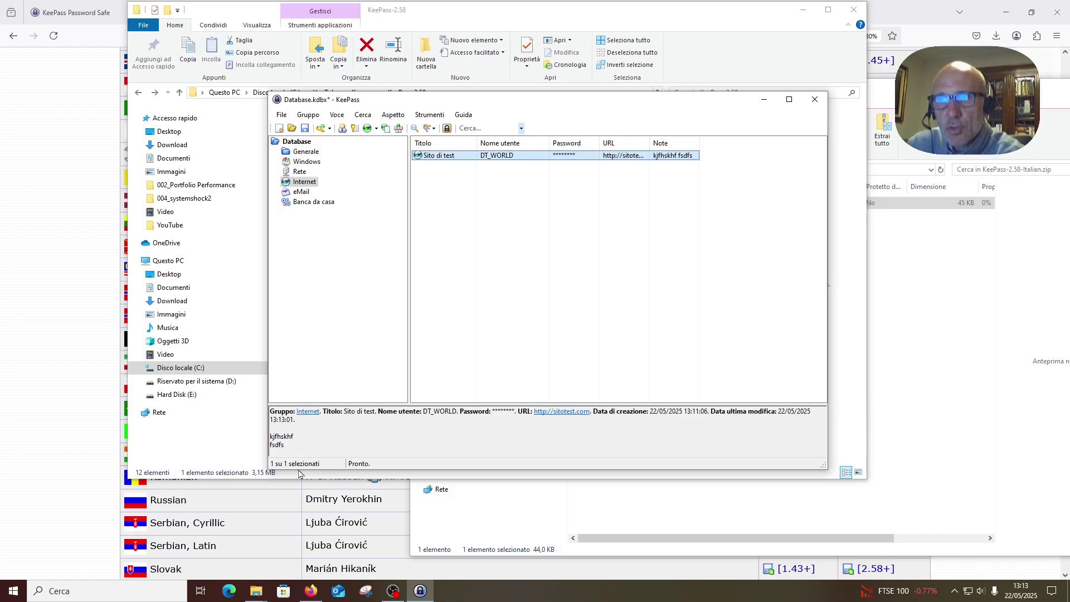
{"action": "left_click", "coordinate": [304, 130]}
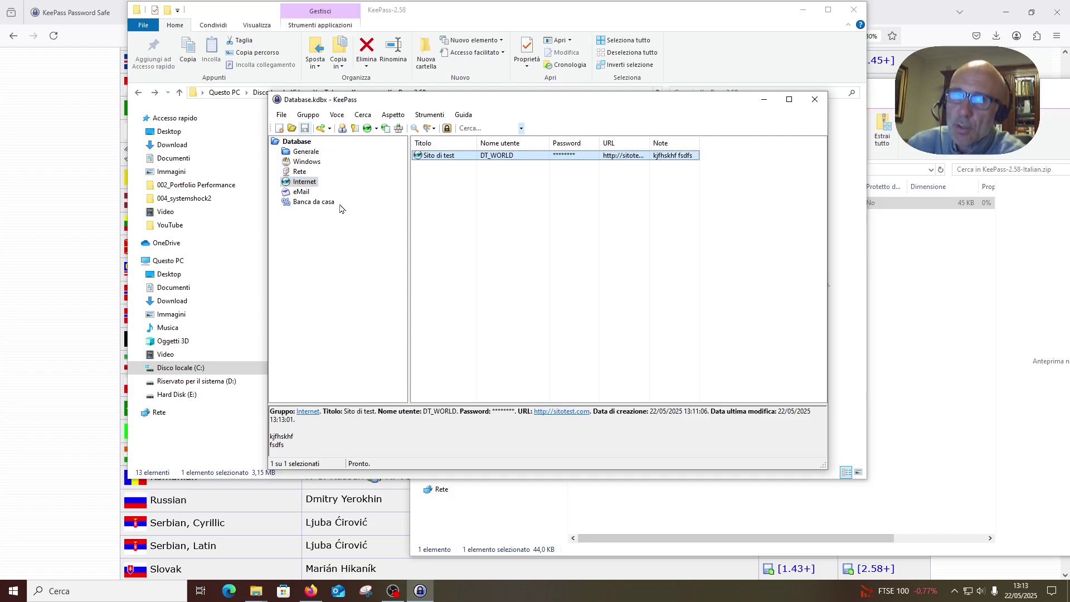
- Browse the Banca da casa, eMail, Rete, Windows, Internet and root groups, then open Cerca
{"action": "left_click", "coordinate": [304, 205]}
{"action": "left_click", "coordinate": [306, 193]}
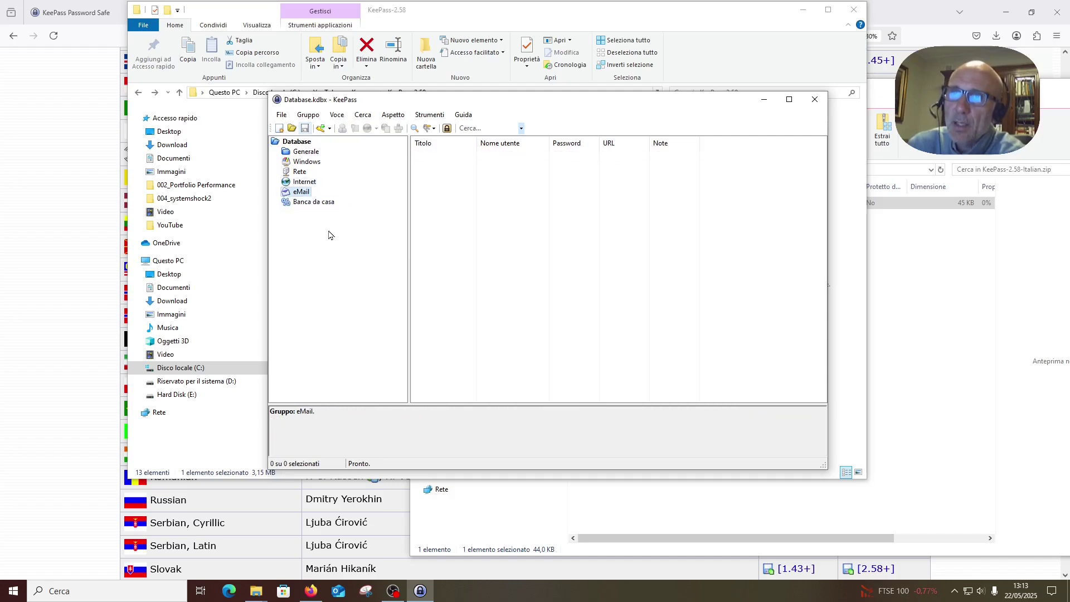
{"action": "left_click", "coordinate": [301, 172]}
{"action": "left_click", "coordinate": [310, 162]}
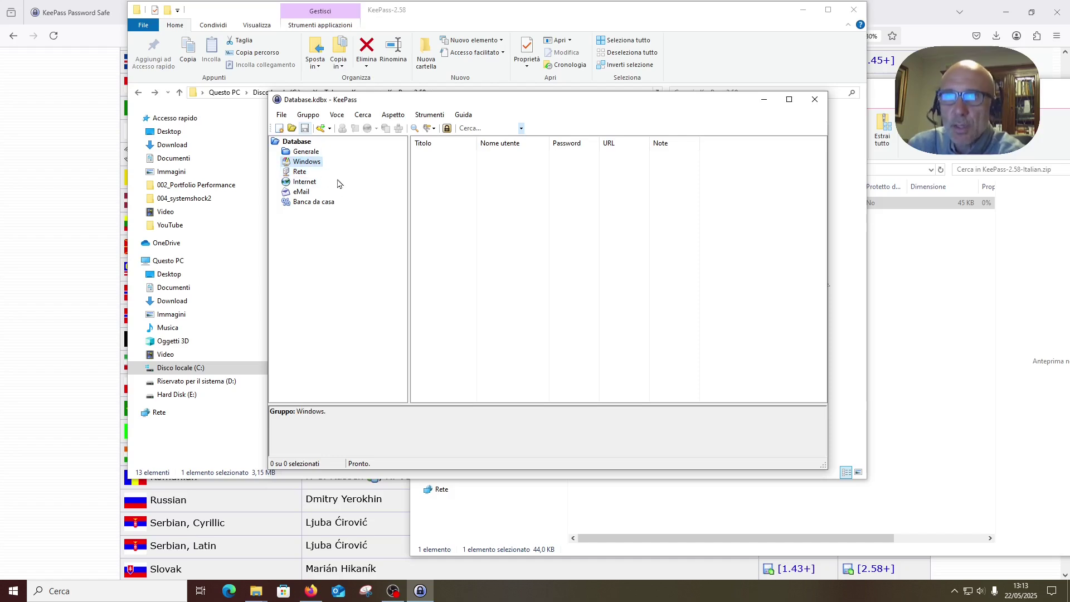
{"action": "left_click", "coordinate": [305, 182]}
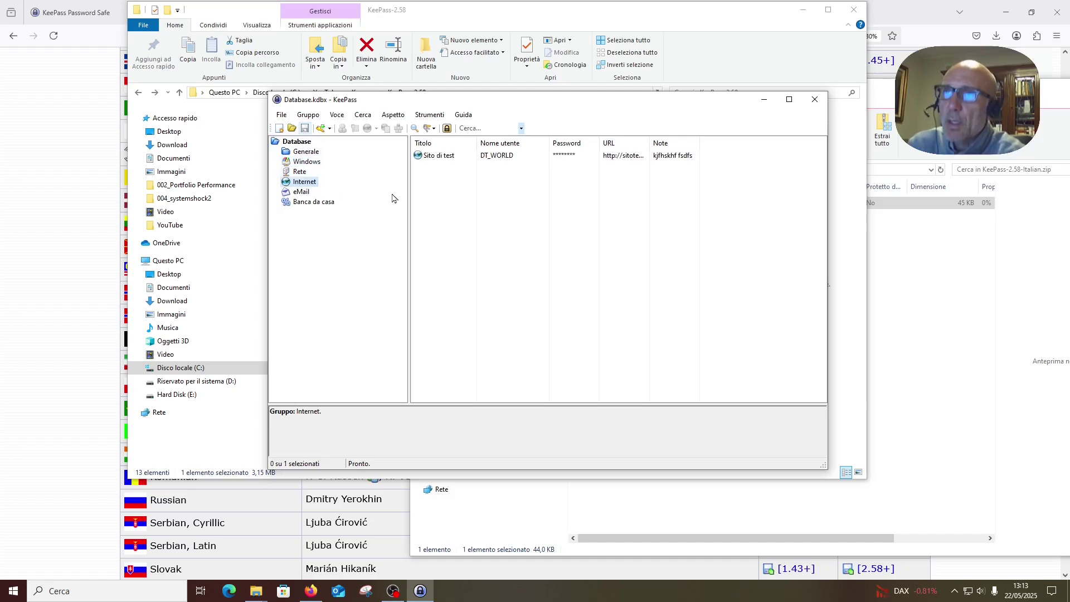
{"action": "left_click", "coordinate": [296, 141]}
{"action": "left_click", "coordinate": [359, 116]}
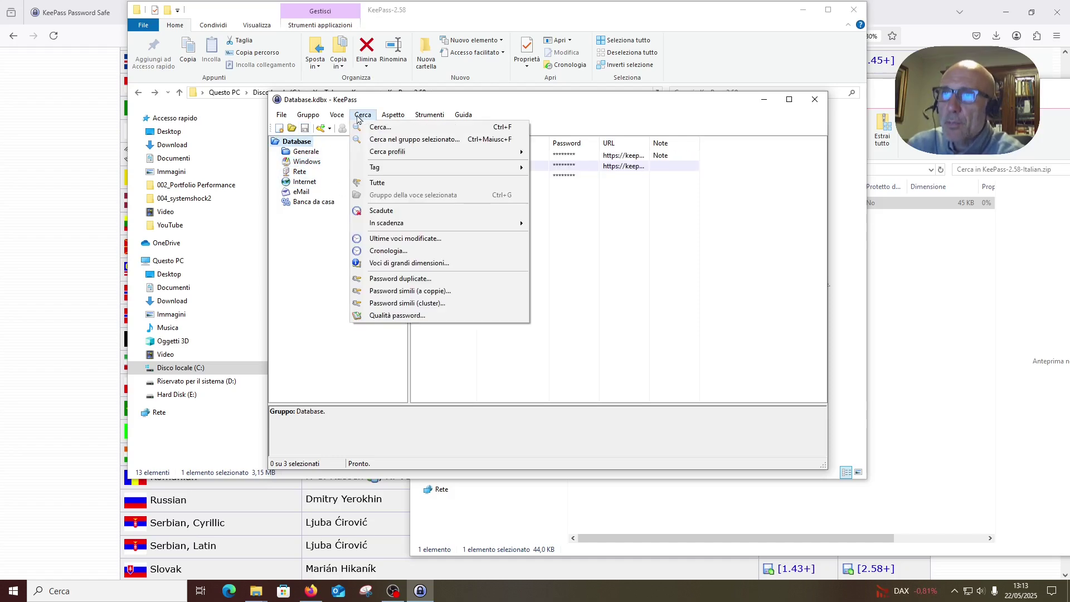
- Run Password simili (a coppie) and show the compared passwords in plain text
{"action": "left_click", "coordinate": [419, 293]}
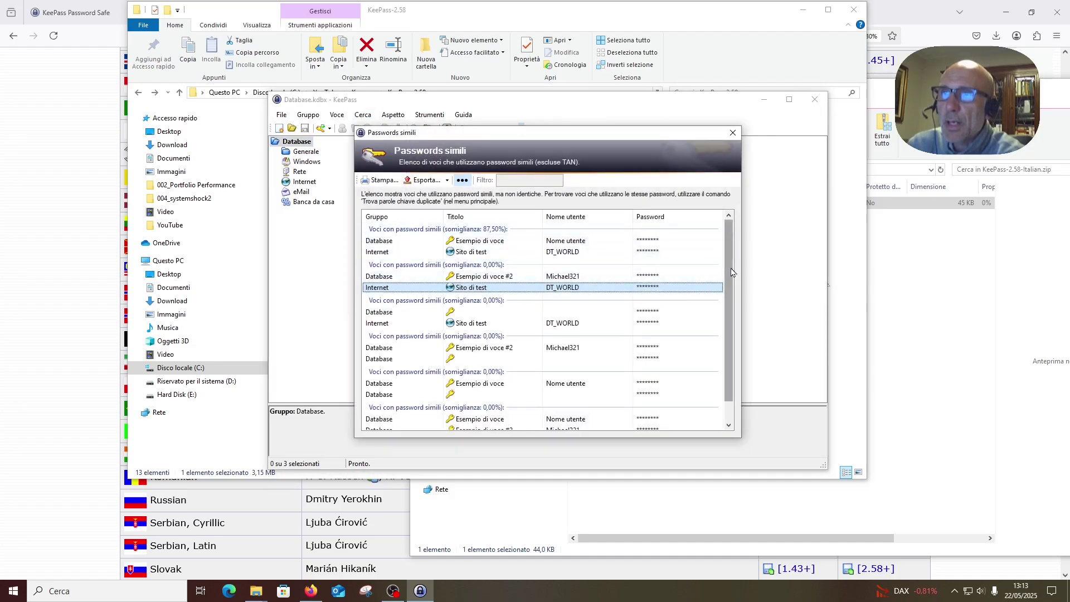
{"action": "left_click_drag", "start_coordinate": [731, 272], "coordinate": [626, 215]}
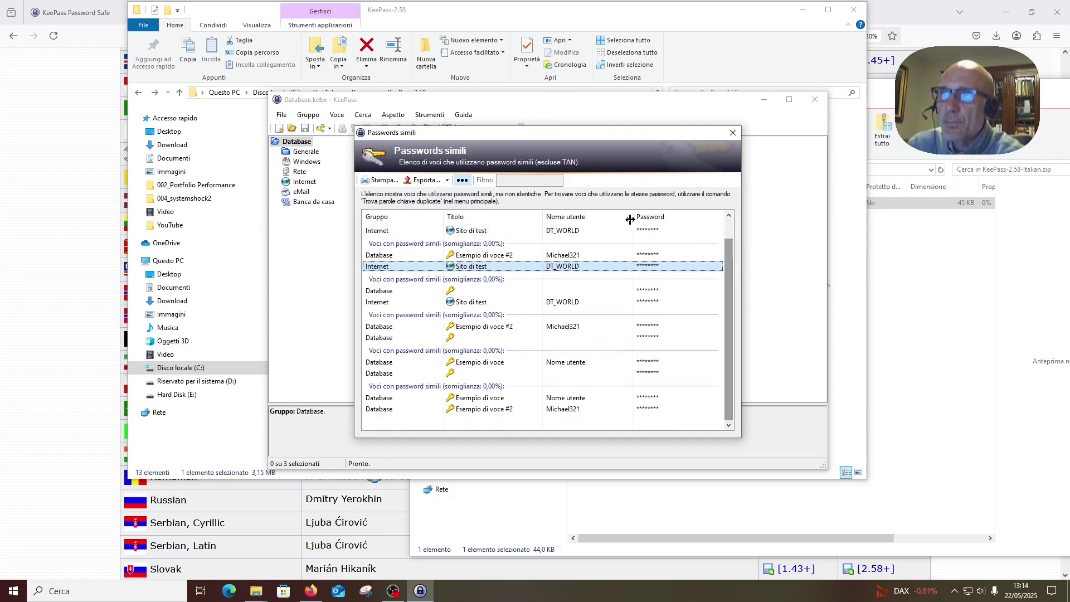
{"action": "left_click", "coordinate": [462, 180]}
- Compare the pairs by selecting Sito di test and Esempio di voce, rated 87.50% similar
{"action": "left_click", "coordinate": [695, 242]}
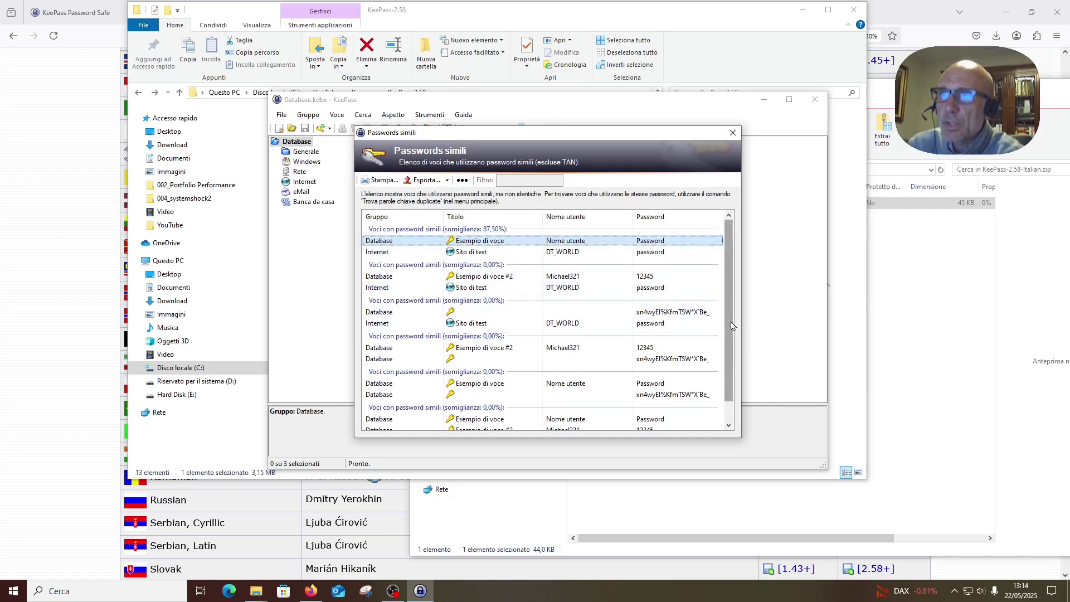
{"action": "left_click", "coordinate": [491, 289]}
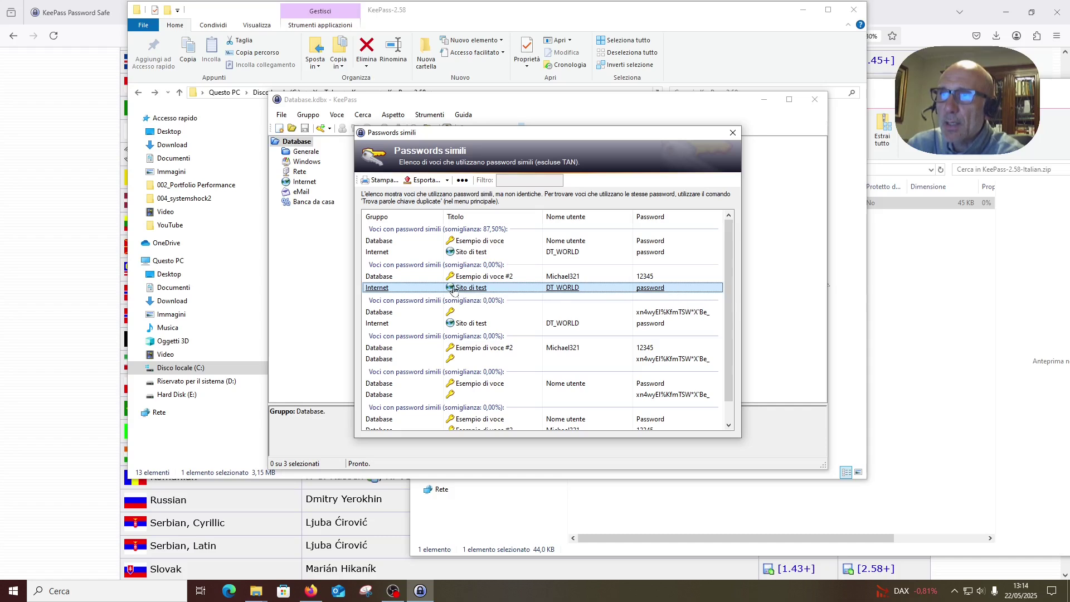
{"action": "left_click", "coordinate": [478, 253]}
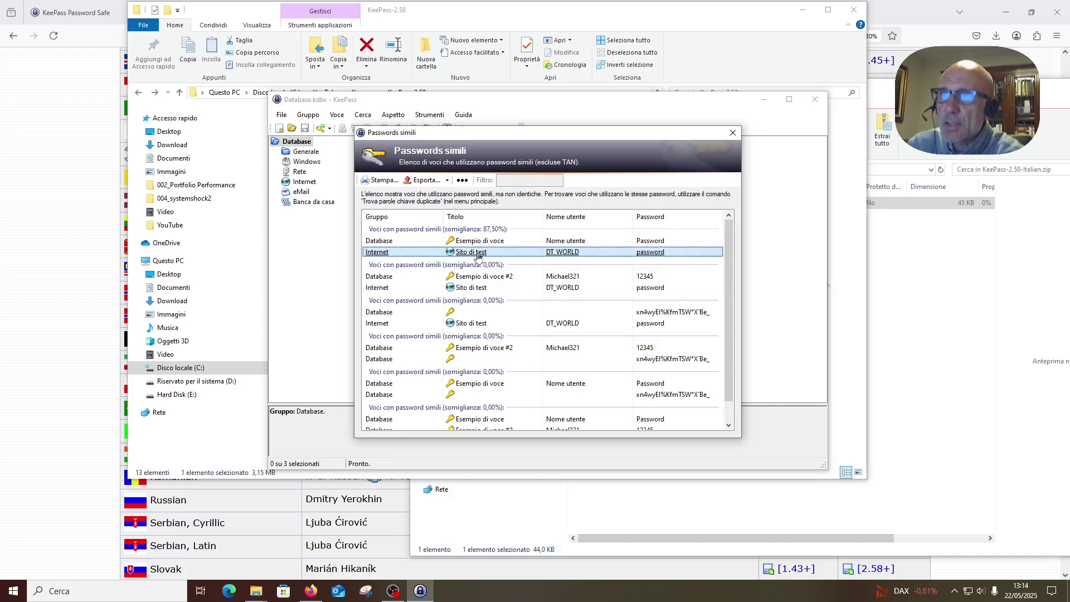
{"action": "left_click", "coordinate": [645, 243]}
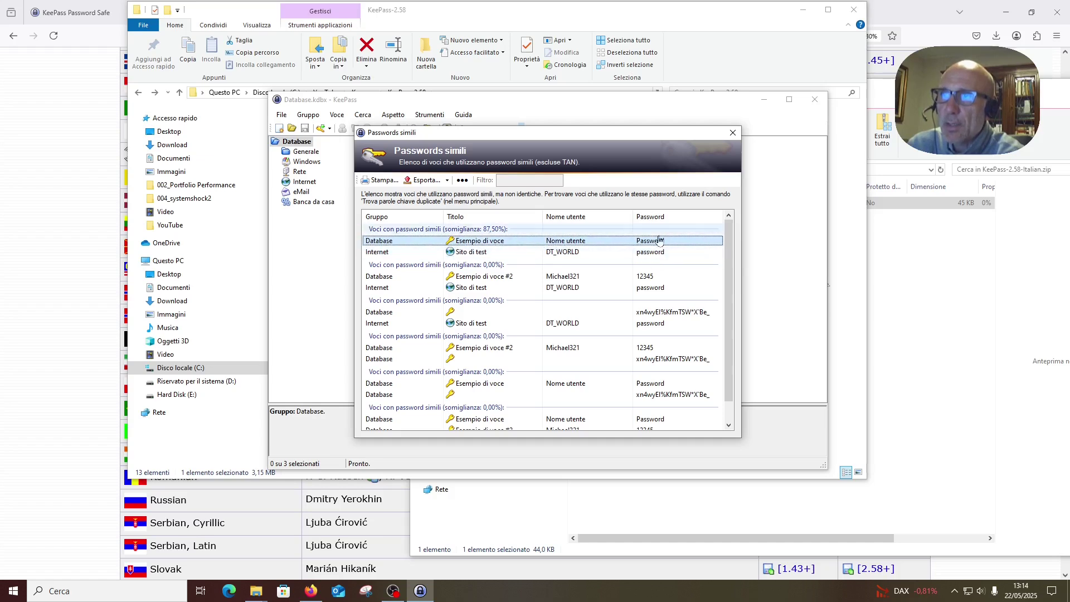
{"action": "left_click", "coordinate": [644, 255]}
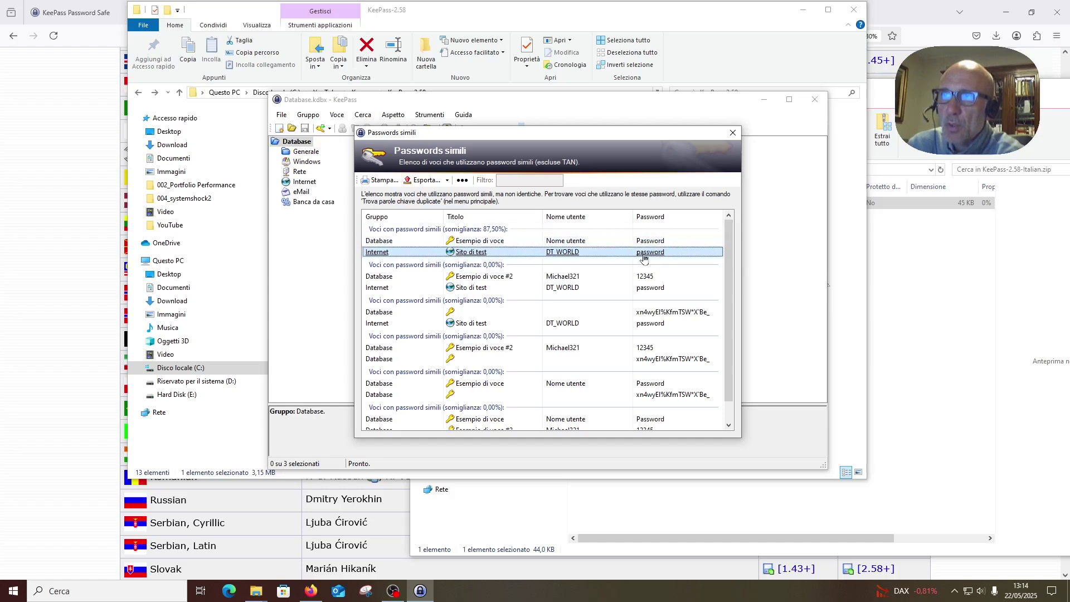
{"action": "left_click", "coordinate": [643, 242]}
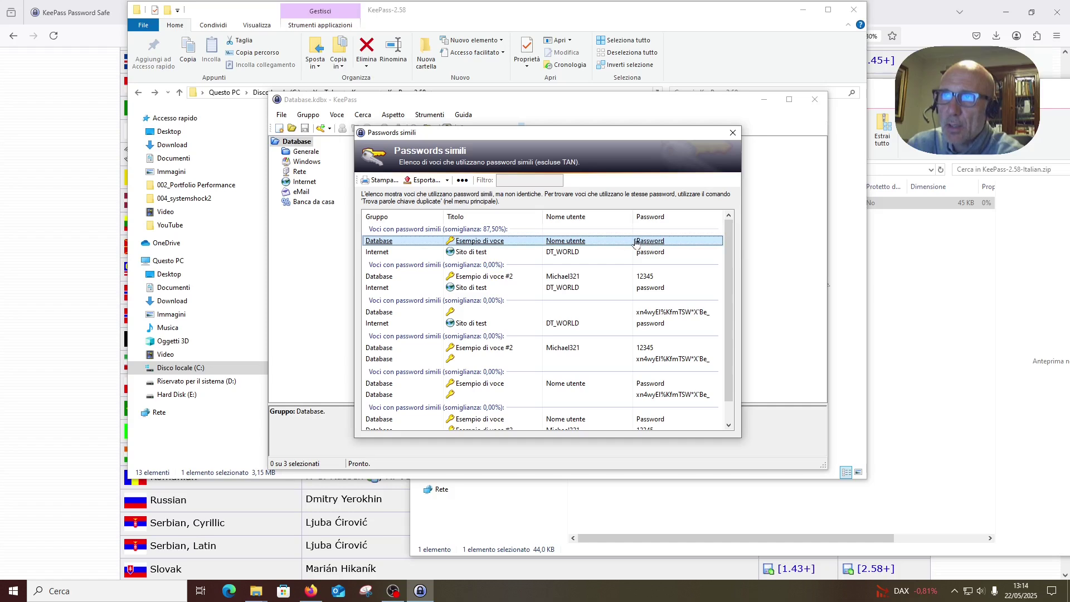
{"action": "left_click", "coordinate": [653, 256]}
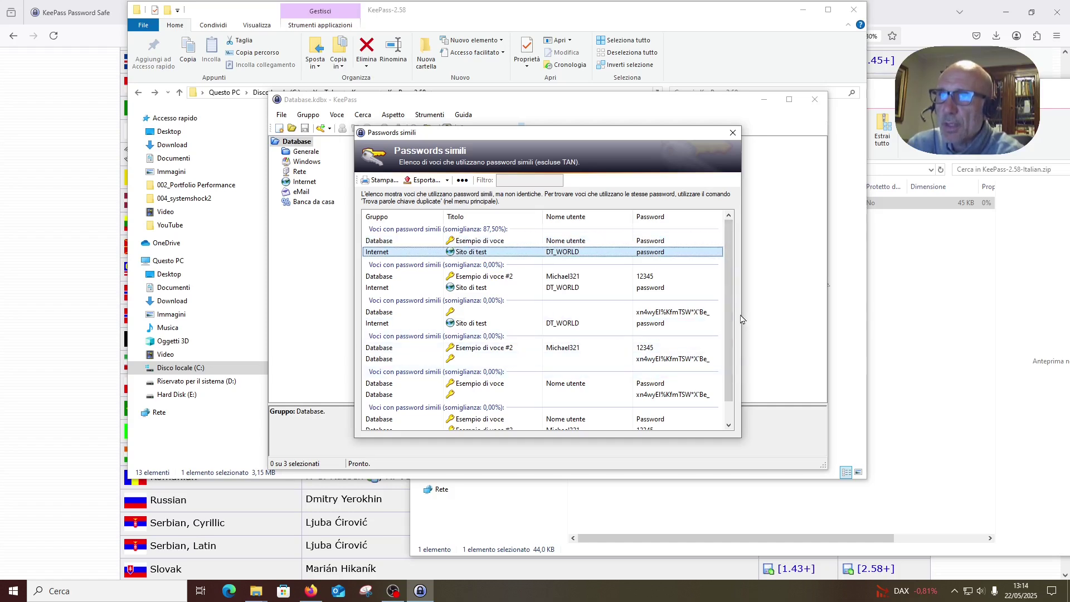
{"action": "left_click_drag", "start_coordinate": [741, 318], "coordinate": [748, 220]}
- Close the similar-passwords report, exit KeePass via File > Esci, and select KeePass.exe in Explorer
{"action": "left_click", "coordinate": [733, 133]}
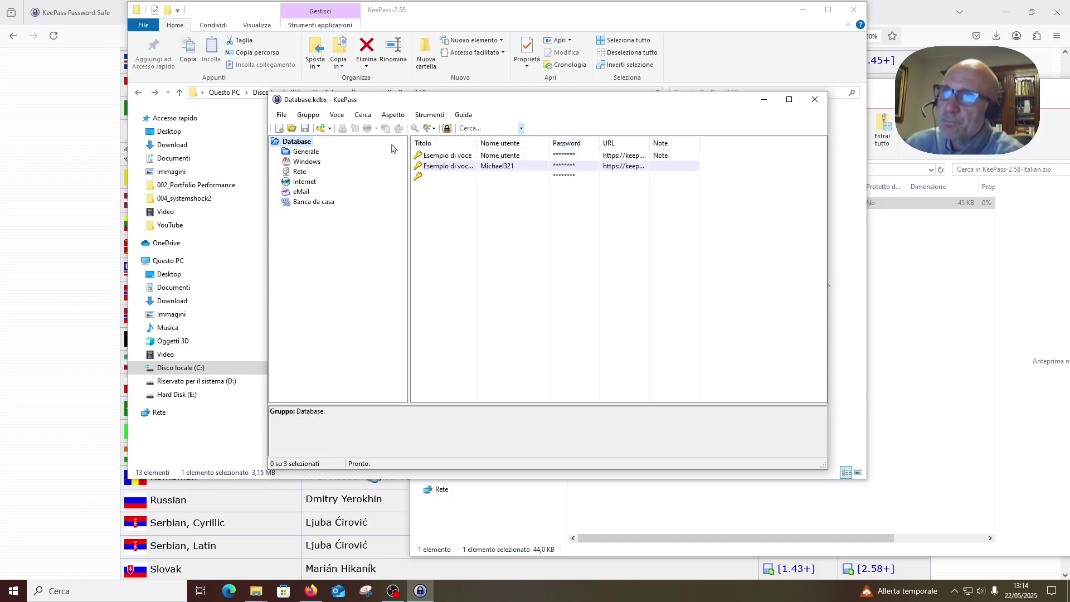
{"action": "left_click", "coordinate": [282, 115]}
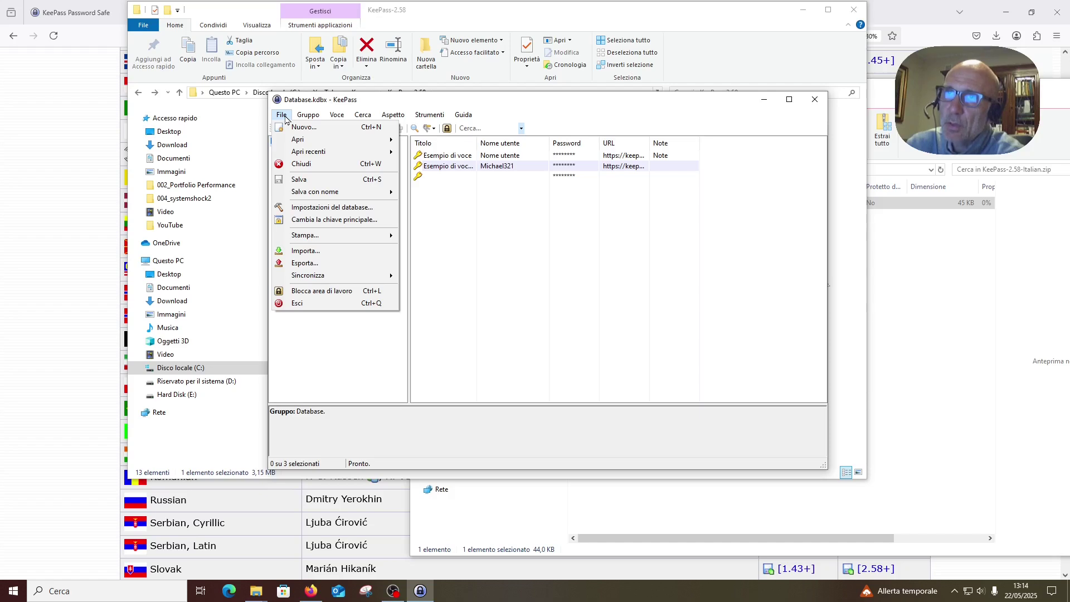
{"action": "left_click", "coordinate": [307, 303]}
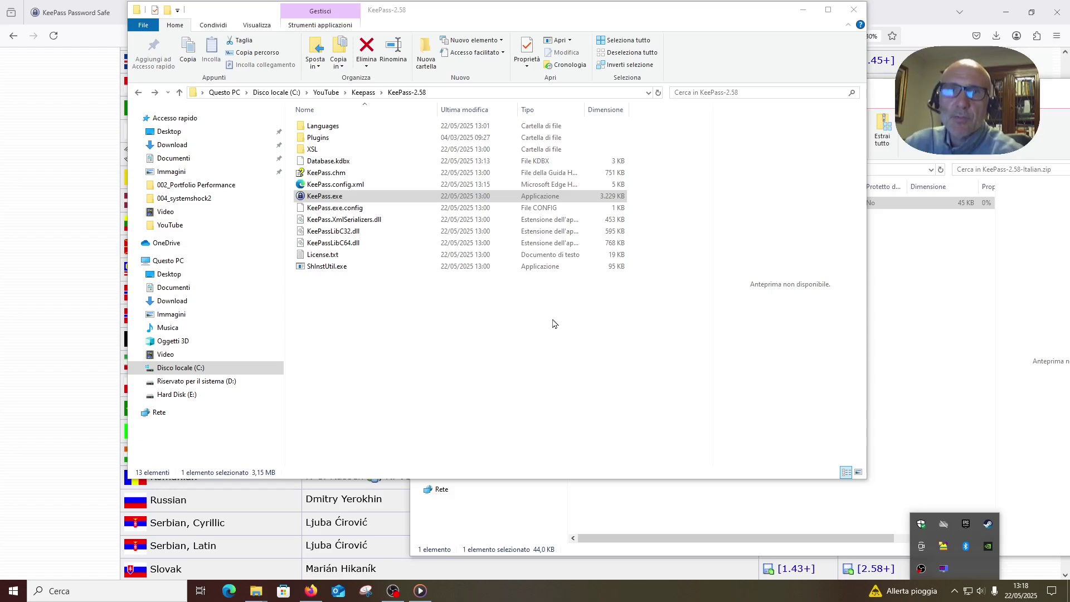
{"action": "left_click", "coordinate": [333, 198]}
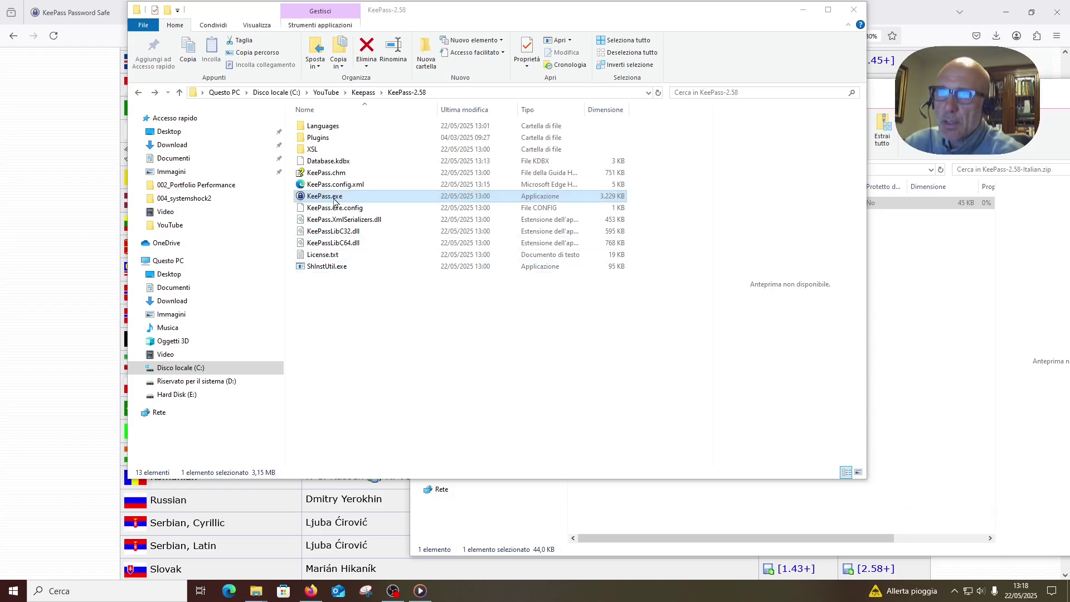
- Relaunch KeePass.exe and unlock Database.kdbx by entering the master password
{"action": "double_click", "coordinate": [333, 198]}
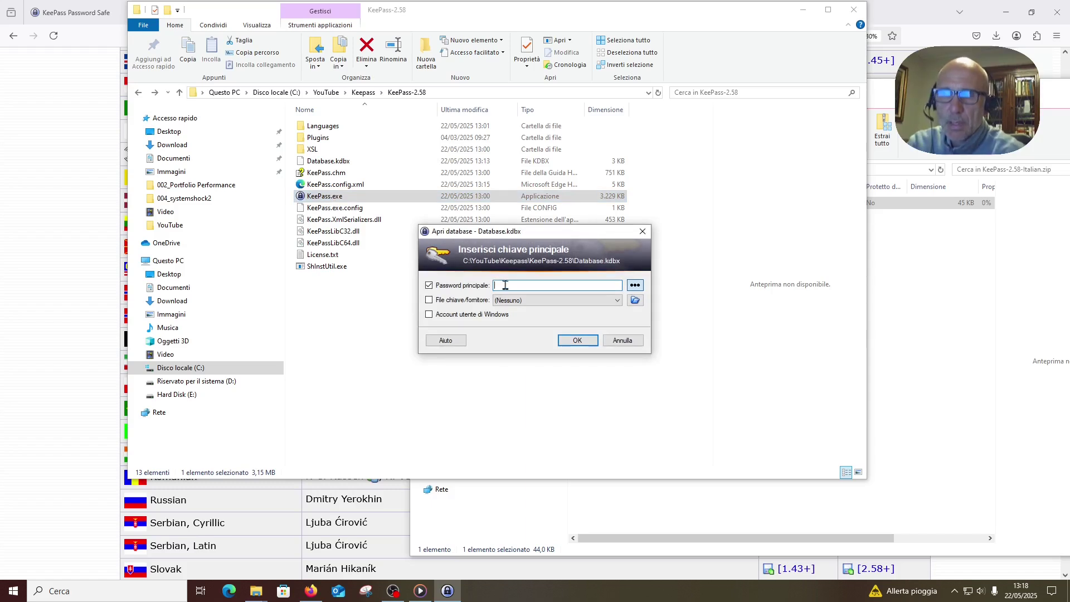
{"action": "type", "text": "••••••••"}
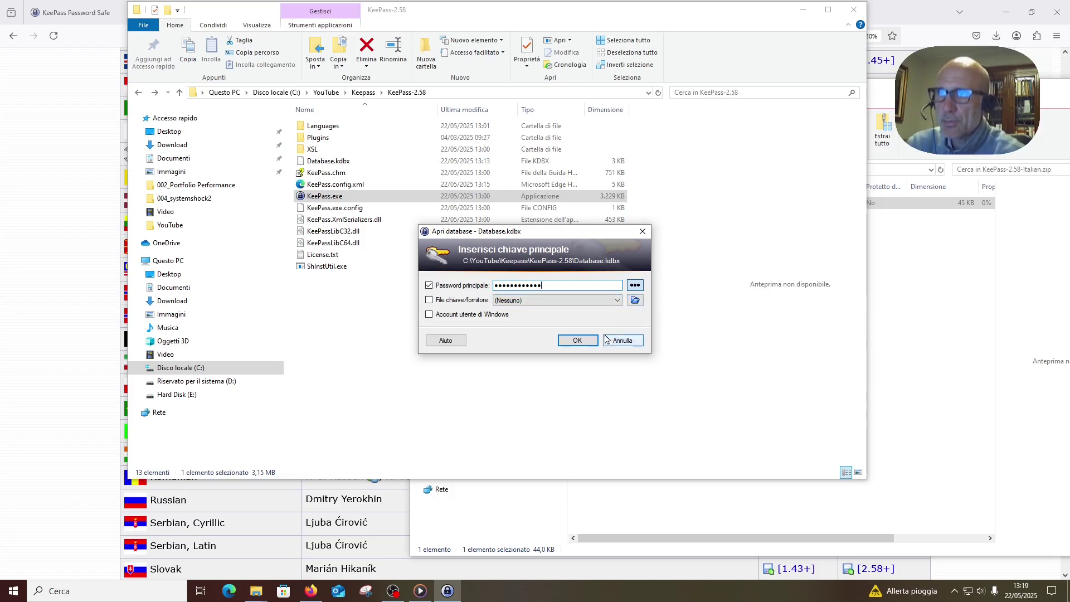
{"action": "left_click", "coordinate": [580, 340]}
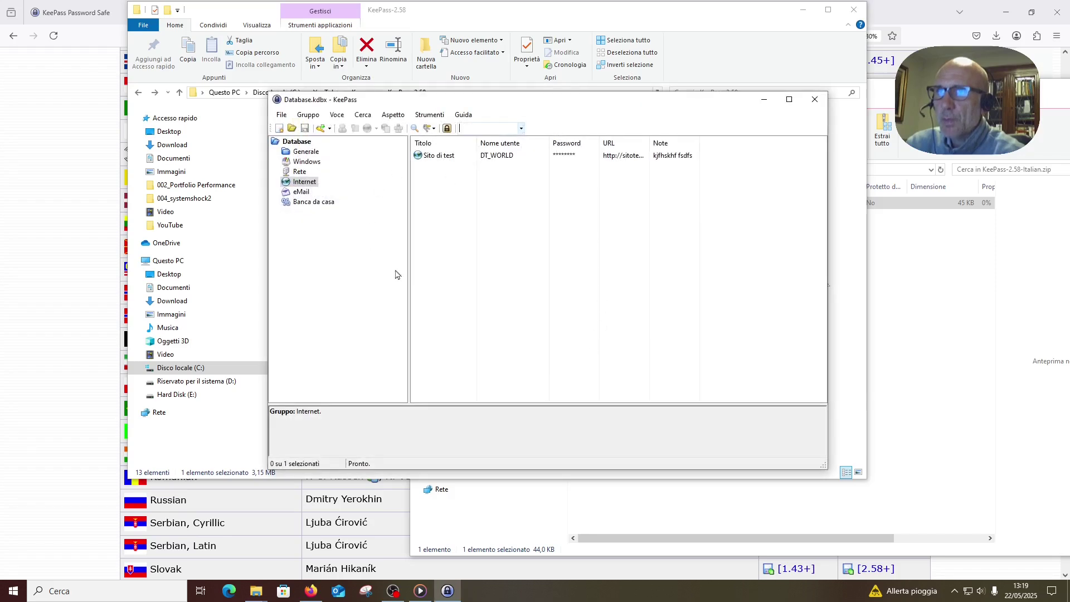